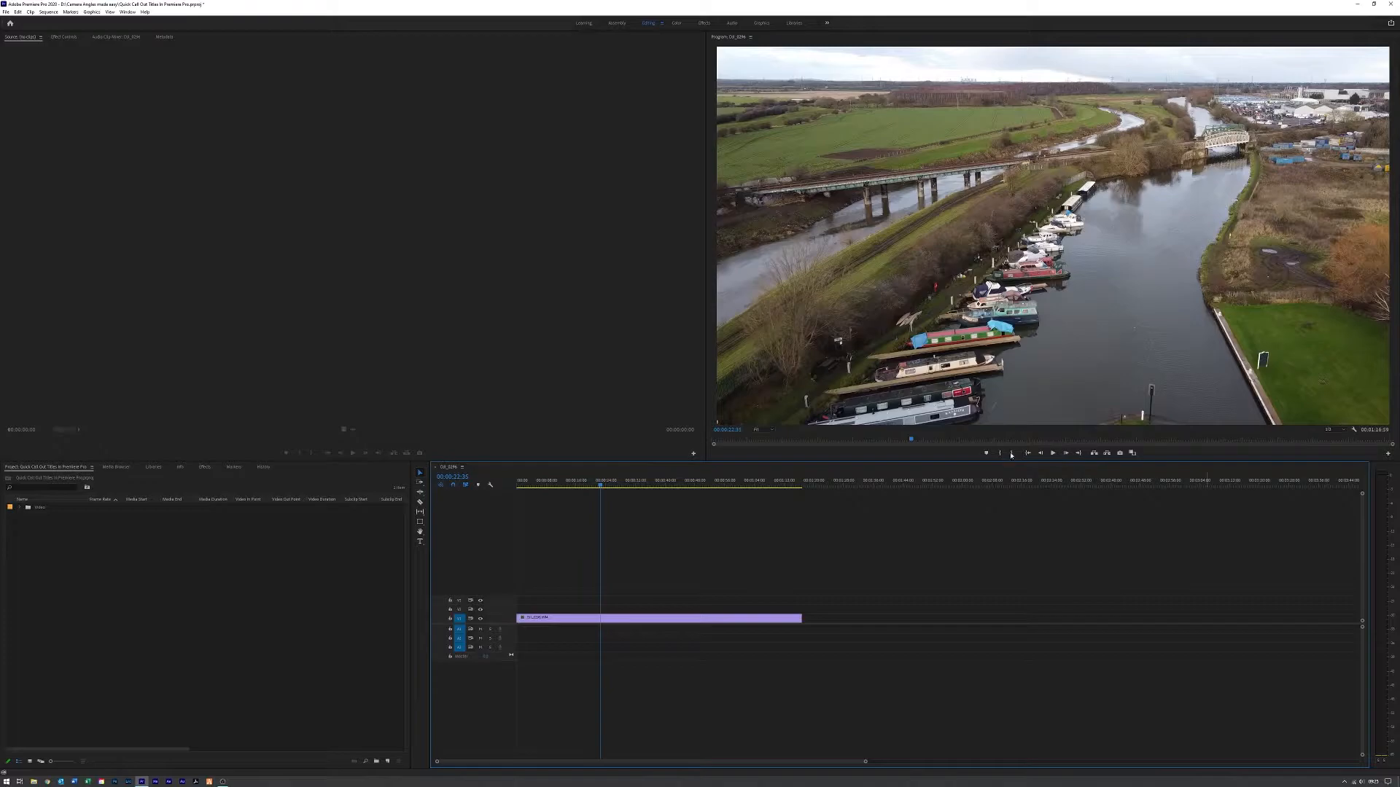
Step: Draw a white rectangle graphic in the blank frame past the end of the footage and shift it toward the frame's lower right
left_click(863, 482)
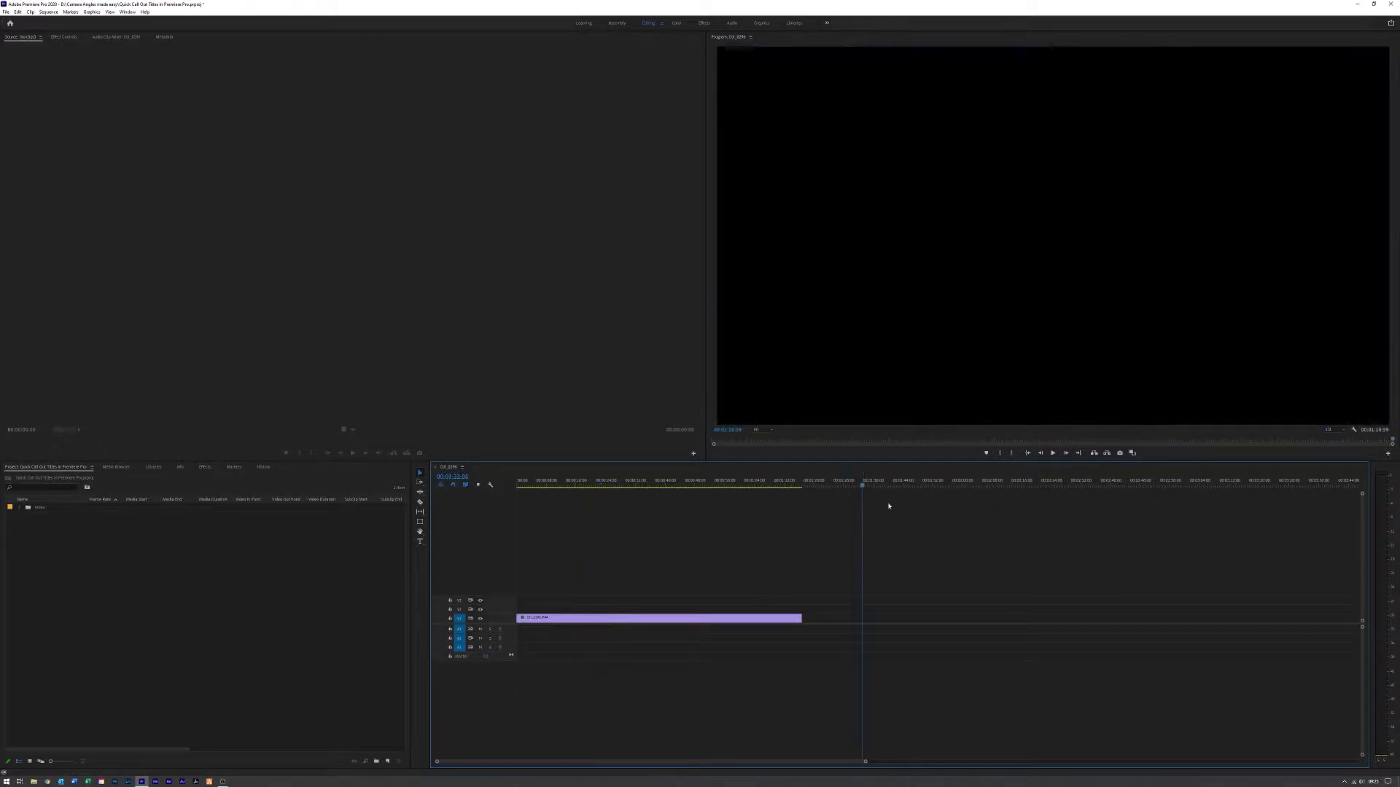
left_click(420, 522)
left_click(420, 524)
left_click(447, 528)
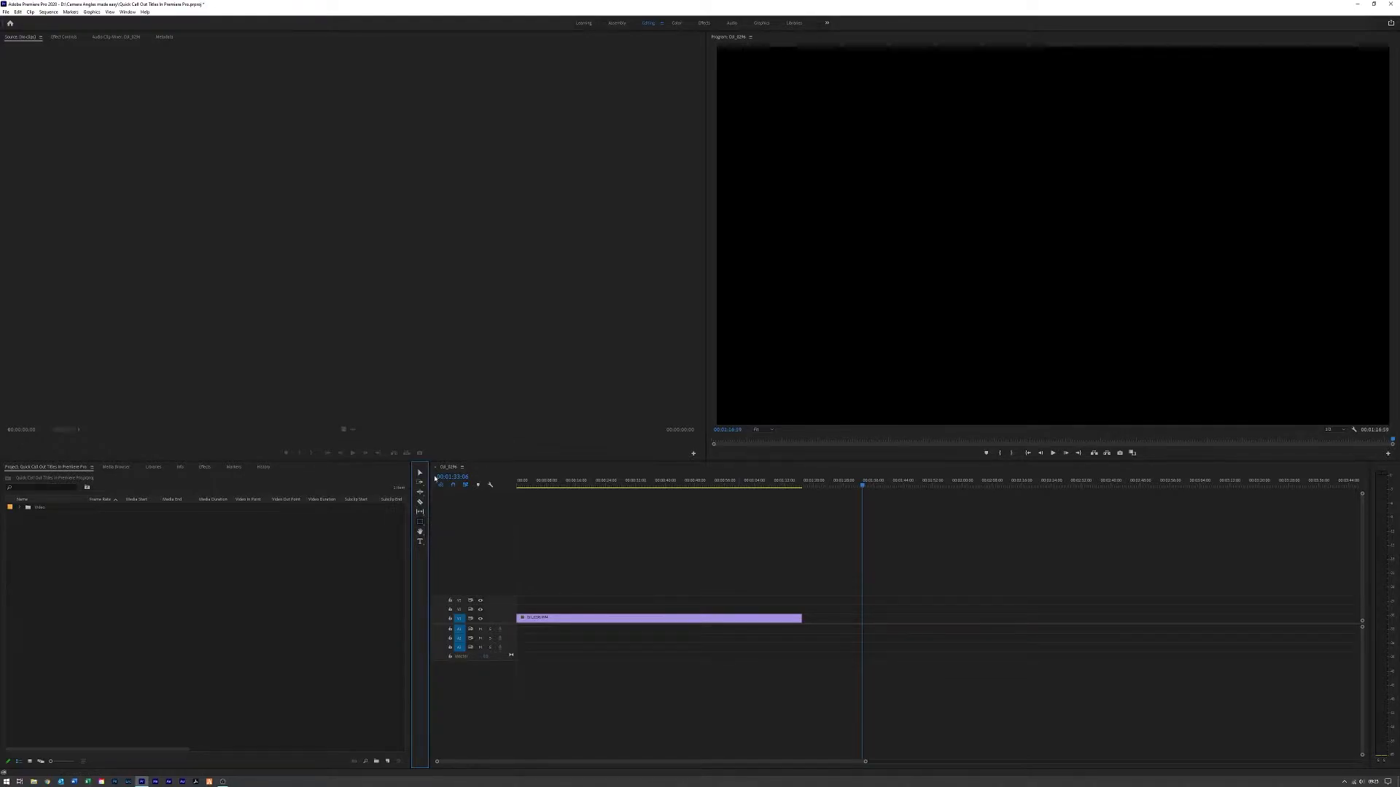
left_click_drag(818, 251, 1085, 354)
left_click(869, 305)
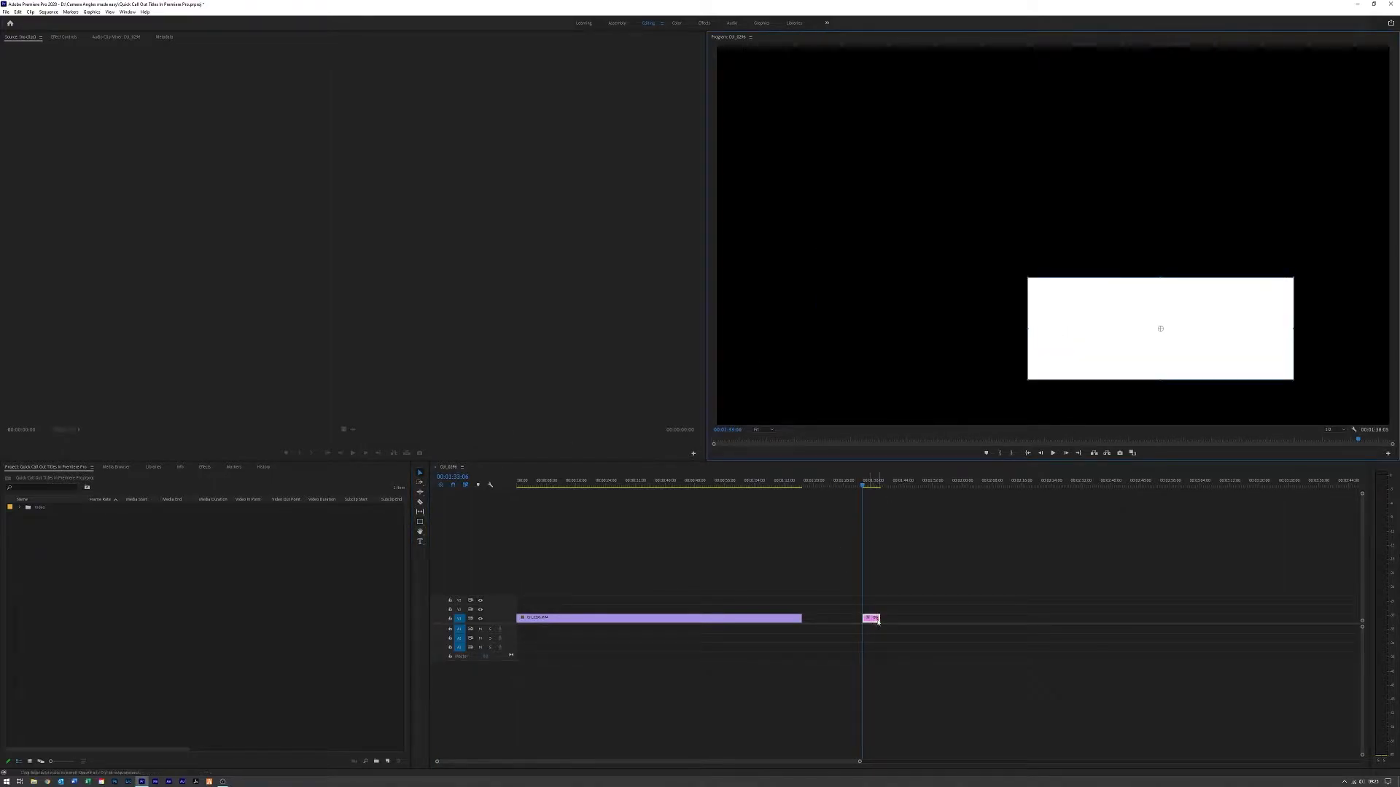
Step: Move the rectangle graphic clip onto track V3 above the footage, starting about 6 seconds into the sequence
left_click_drag(871, 618, 700, 601)
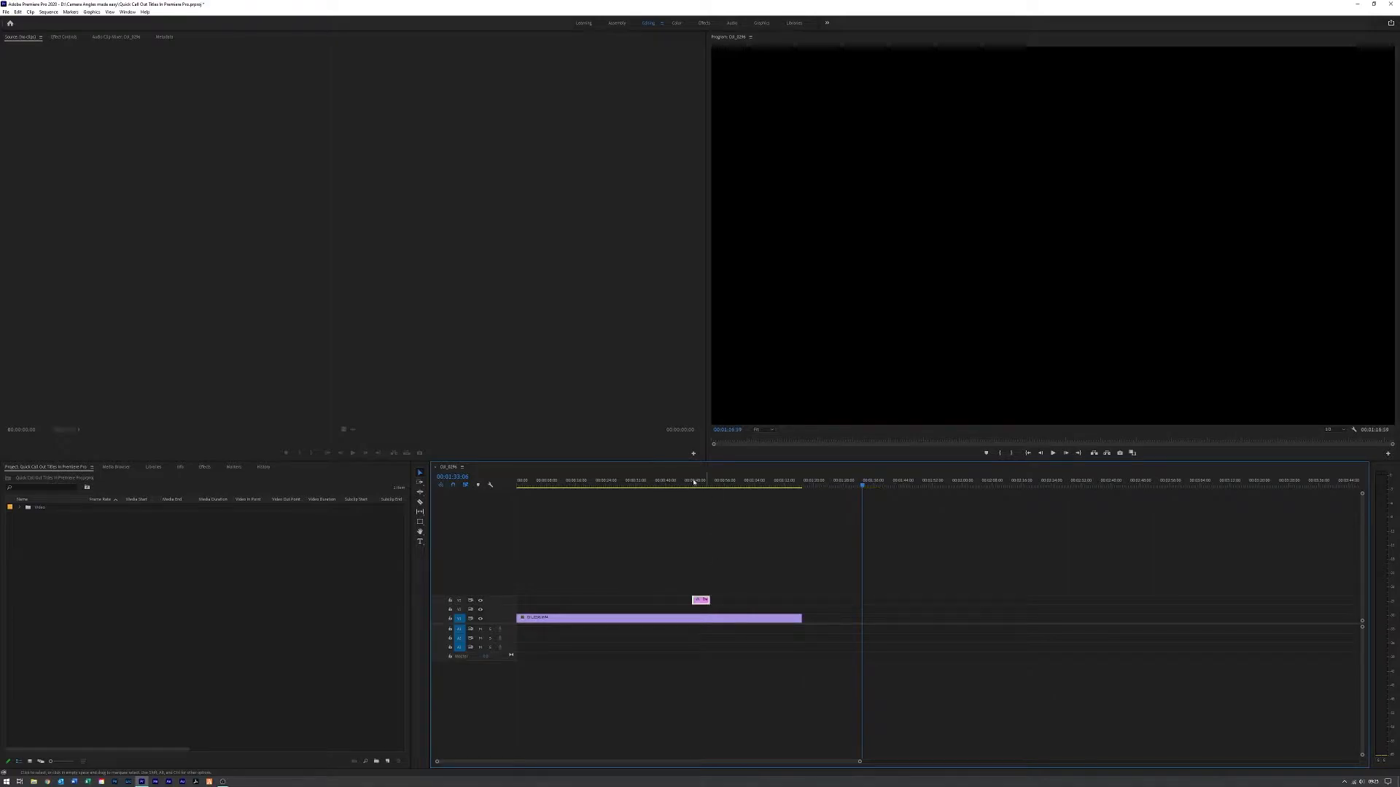
left_click(527, 483)
left_click_drag(555, 488, 518, 487)
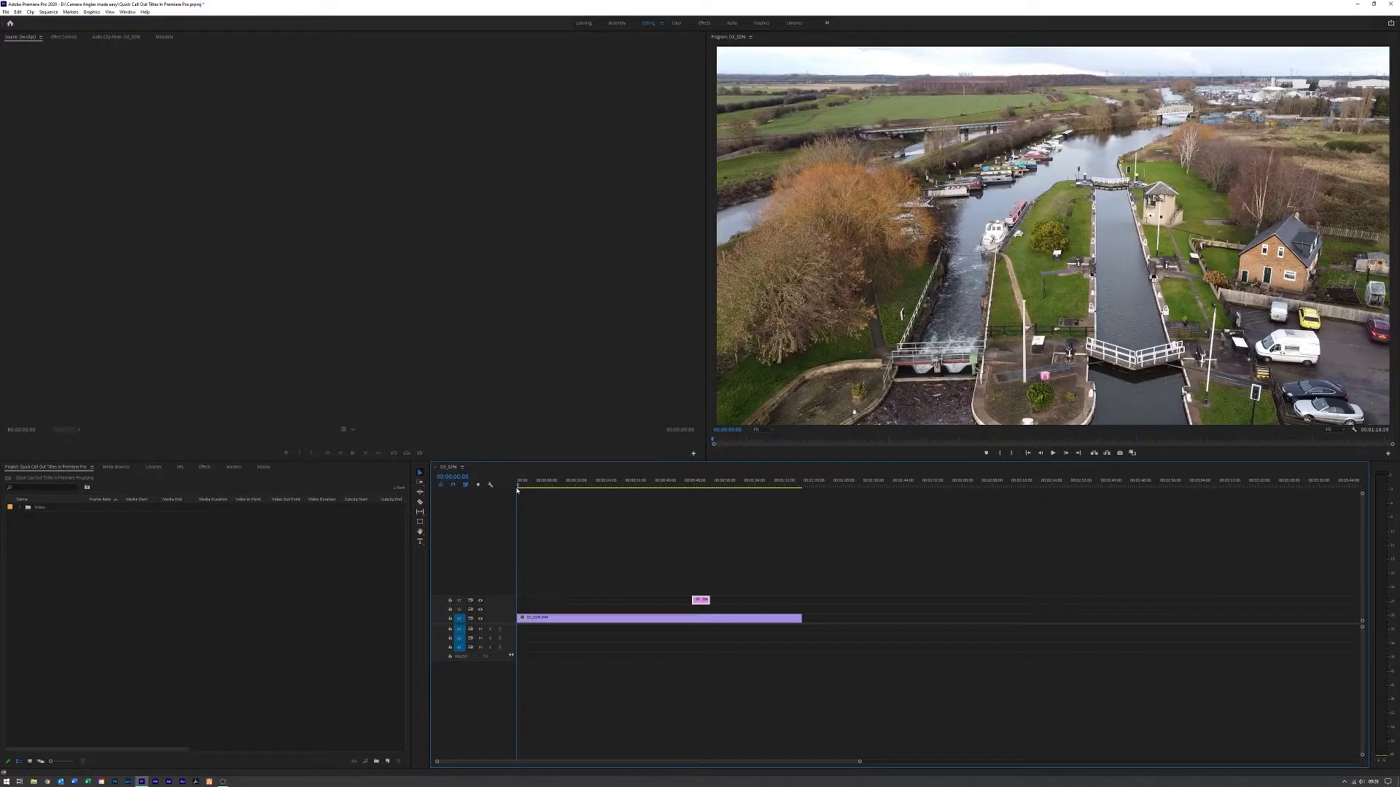
left_click_drag(519, 487, 542, 487)
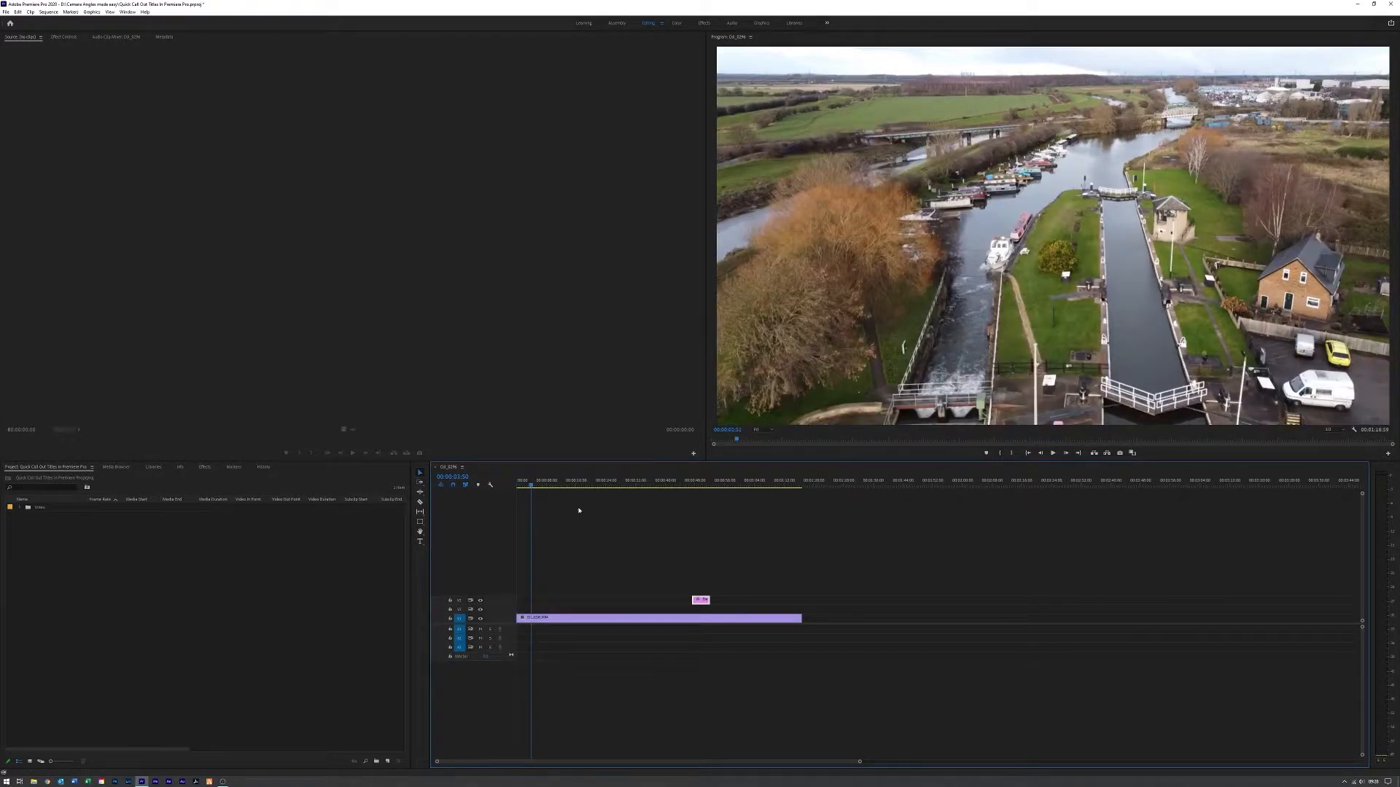
left_click_drag(701, 600, 550, 600)
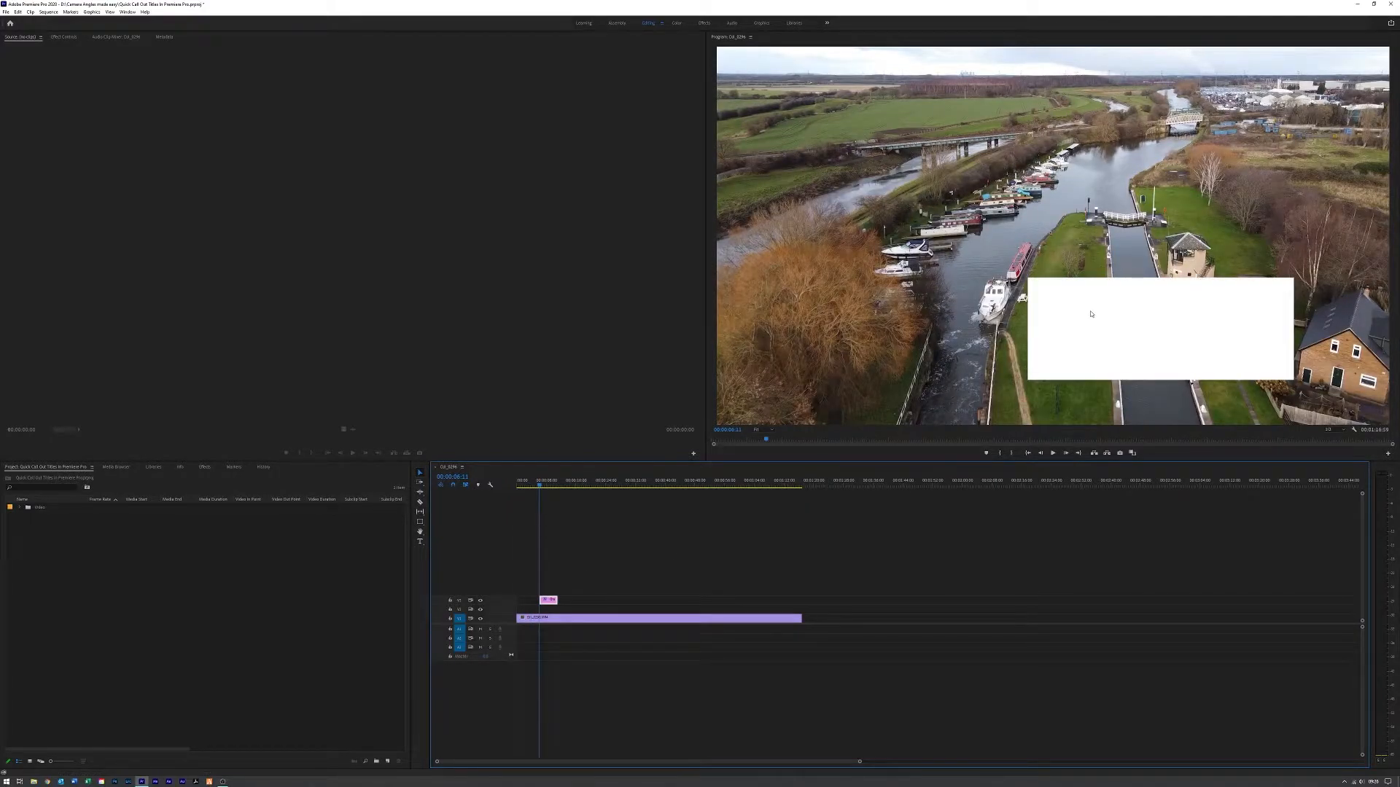
Step: Shrink the white rectangle into the video frame's lower-right area and raise its clip to track V5
left_click(1092, 314)
left_click_drag(1205, 292, 1244, 306)
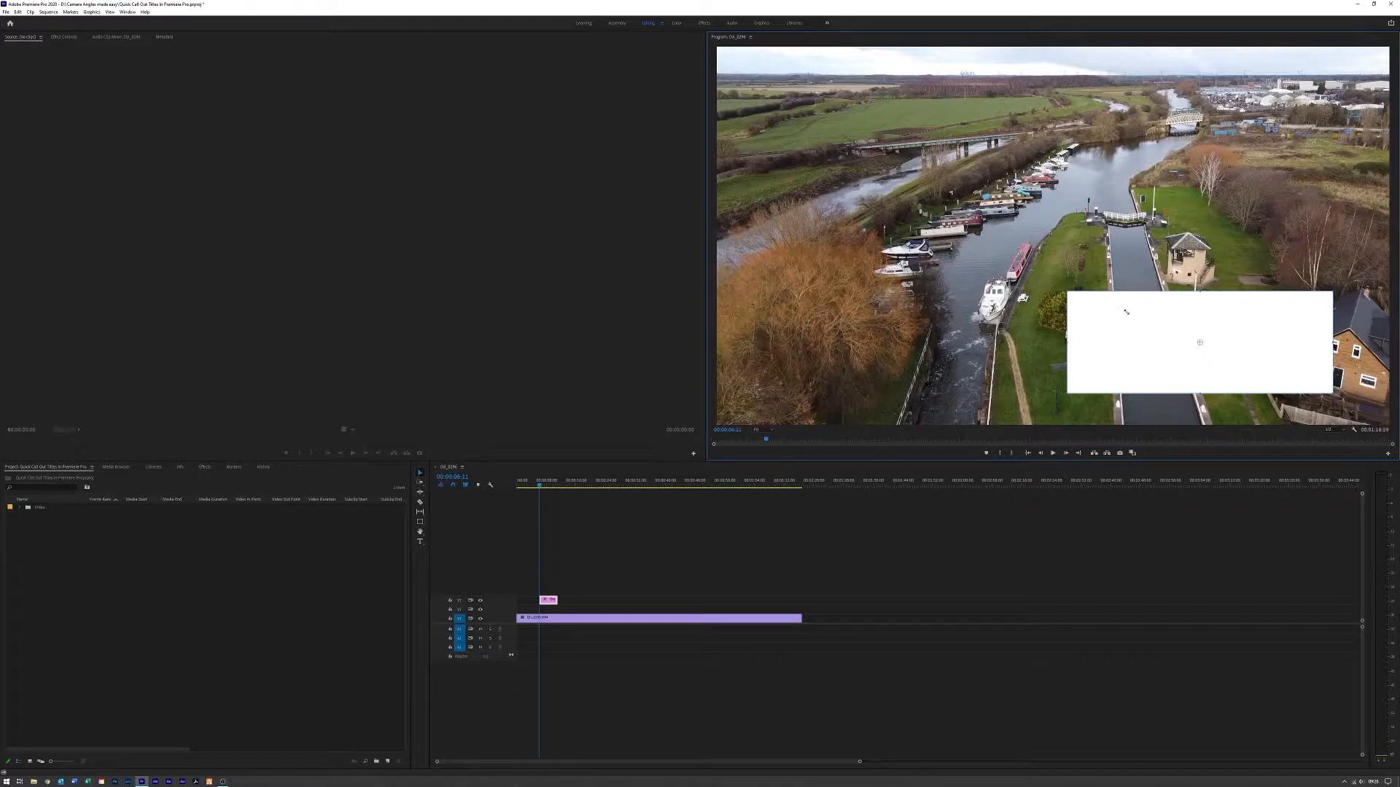
key("ctrl+z")
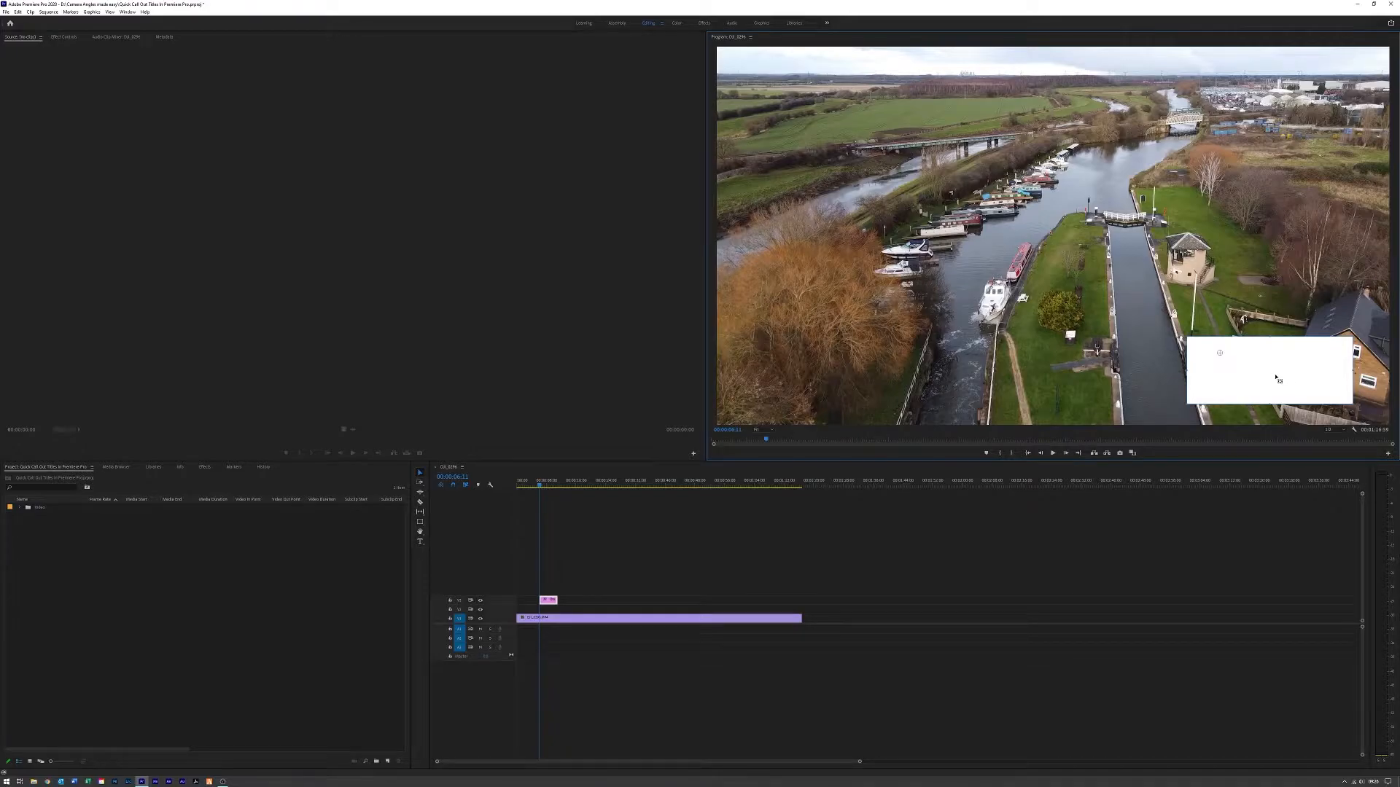
key("ctrl+z")
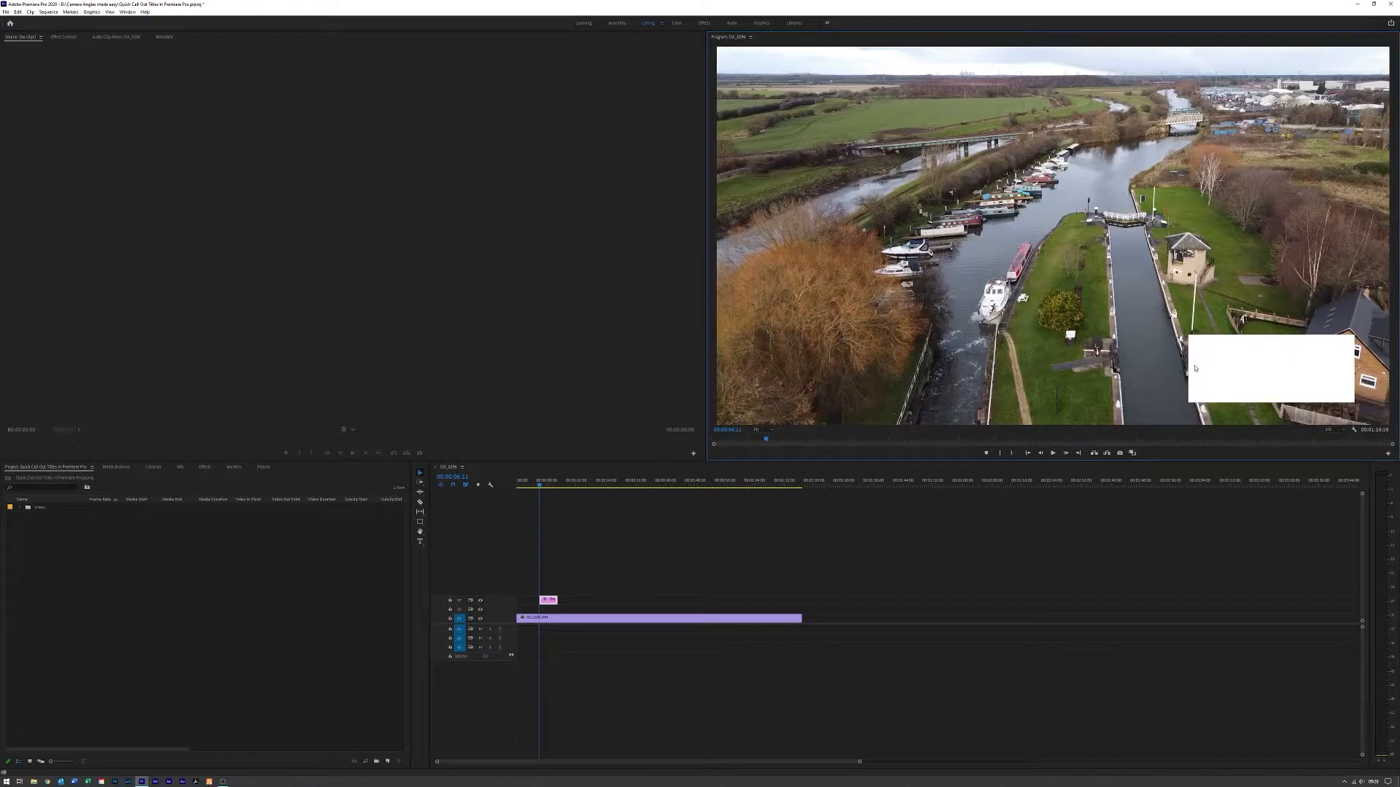
left_click(547, 602)
left_click_drag(548, 595, 547, 584)
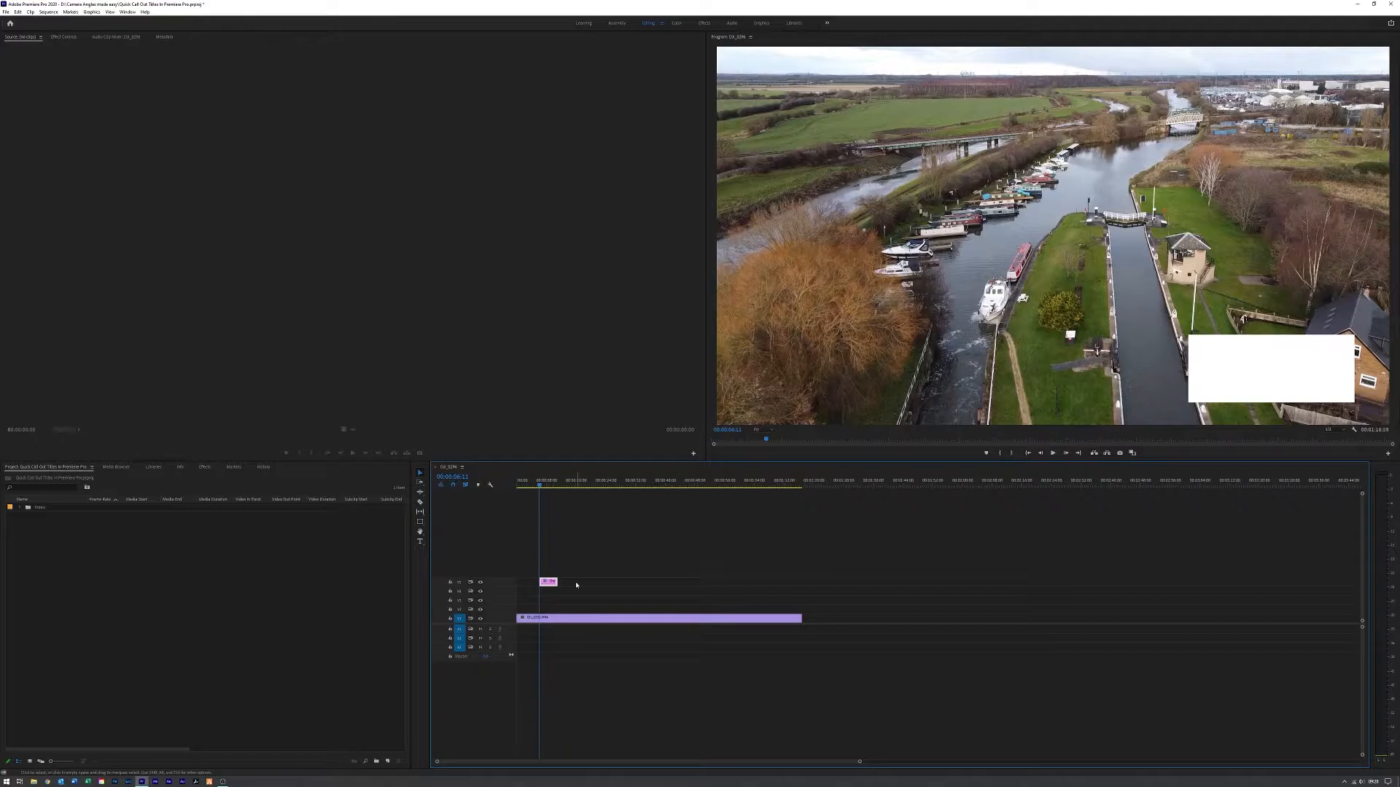
Step: Add a text title reading "Local Lock" over the footage, about 20 seconds into the sequence
left_click(593, 487)
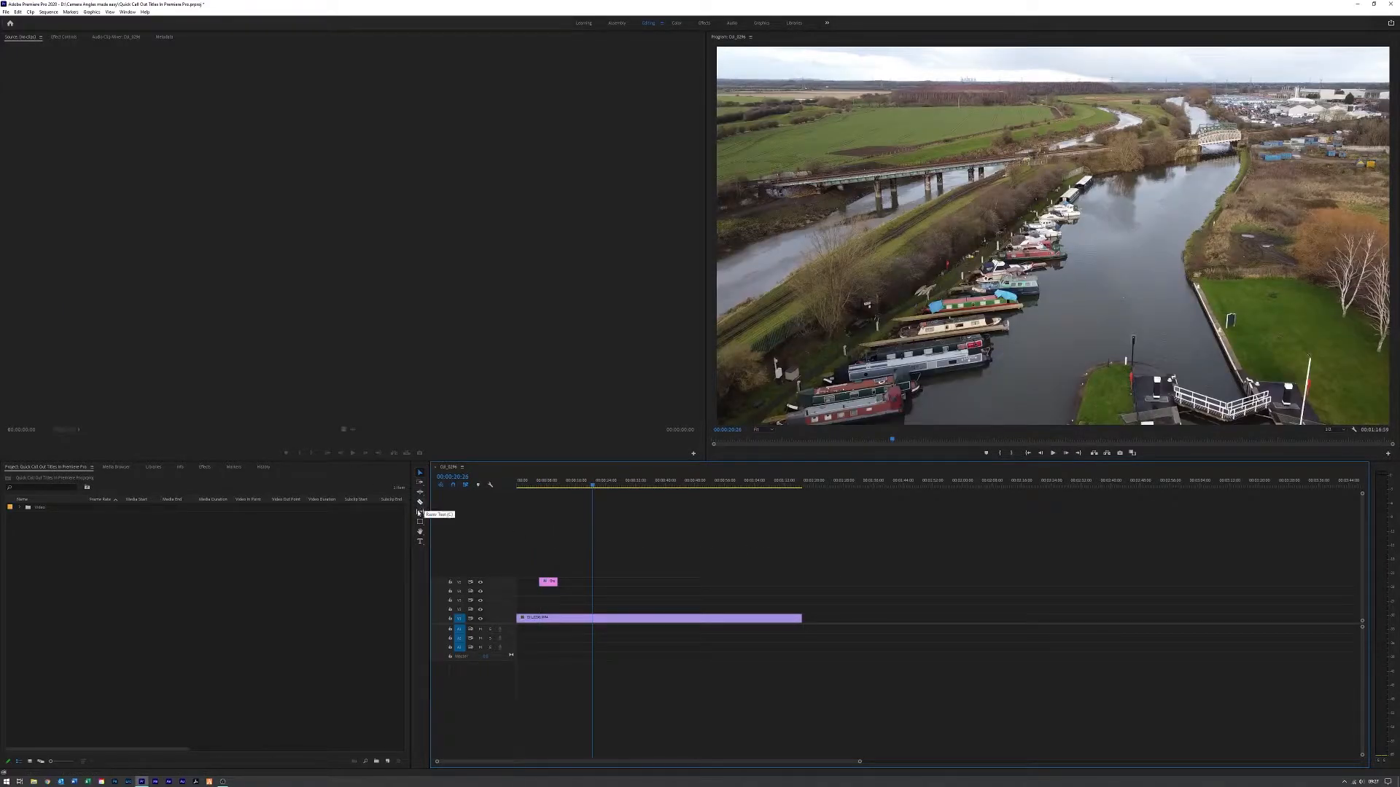
left_click(420, 542)
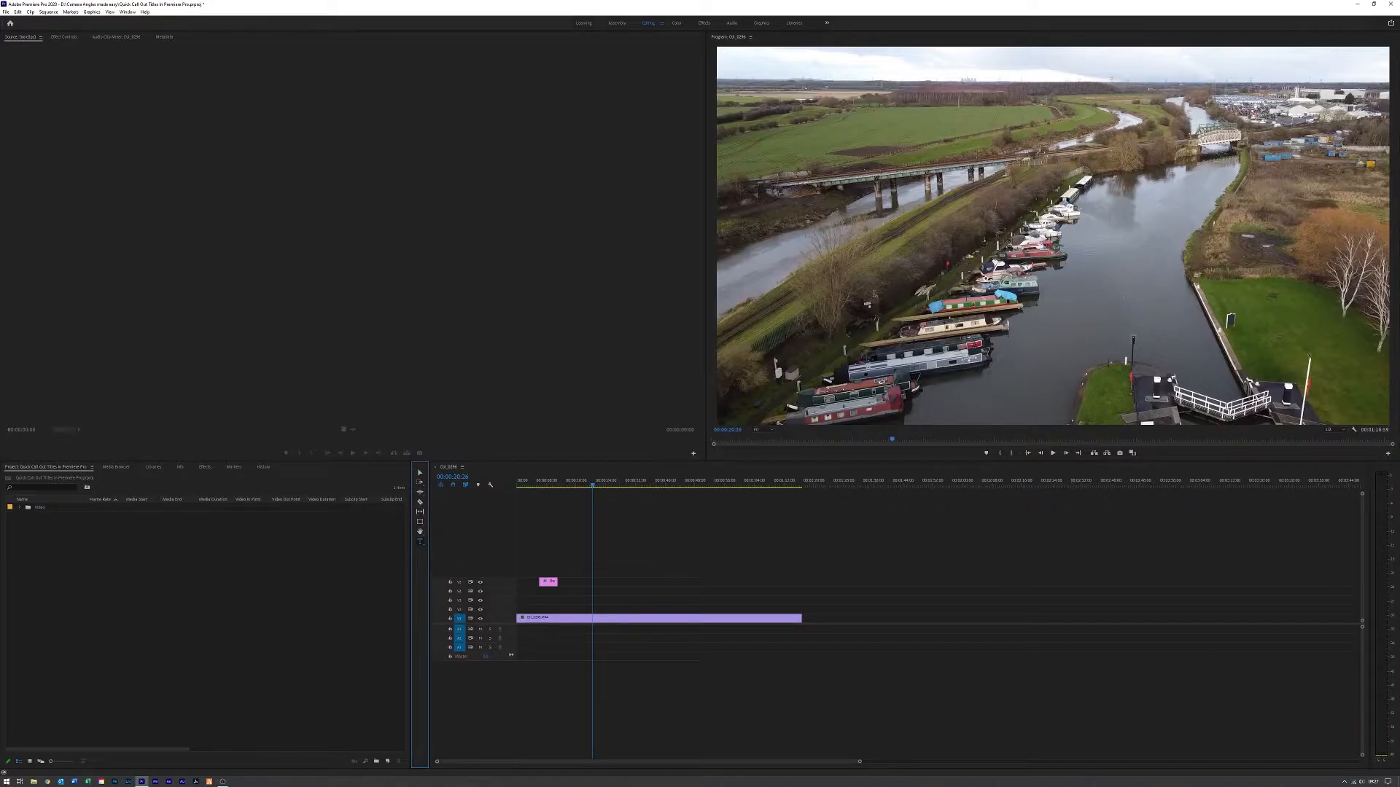
left_click(873, 294)
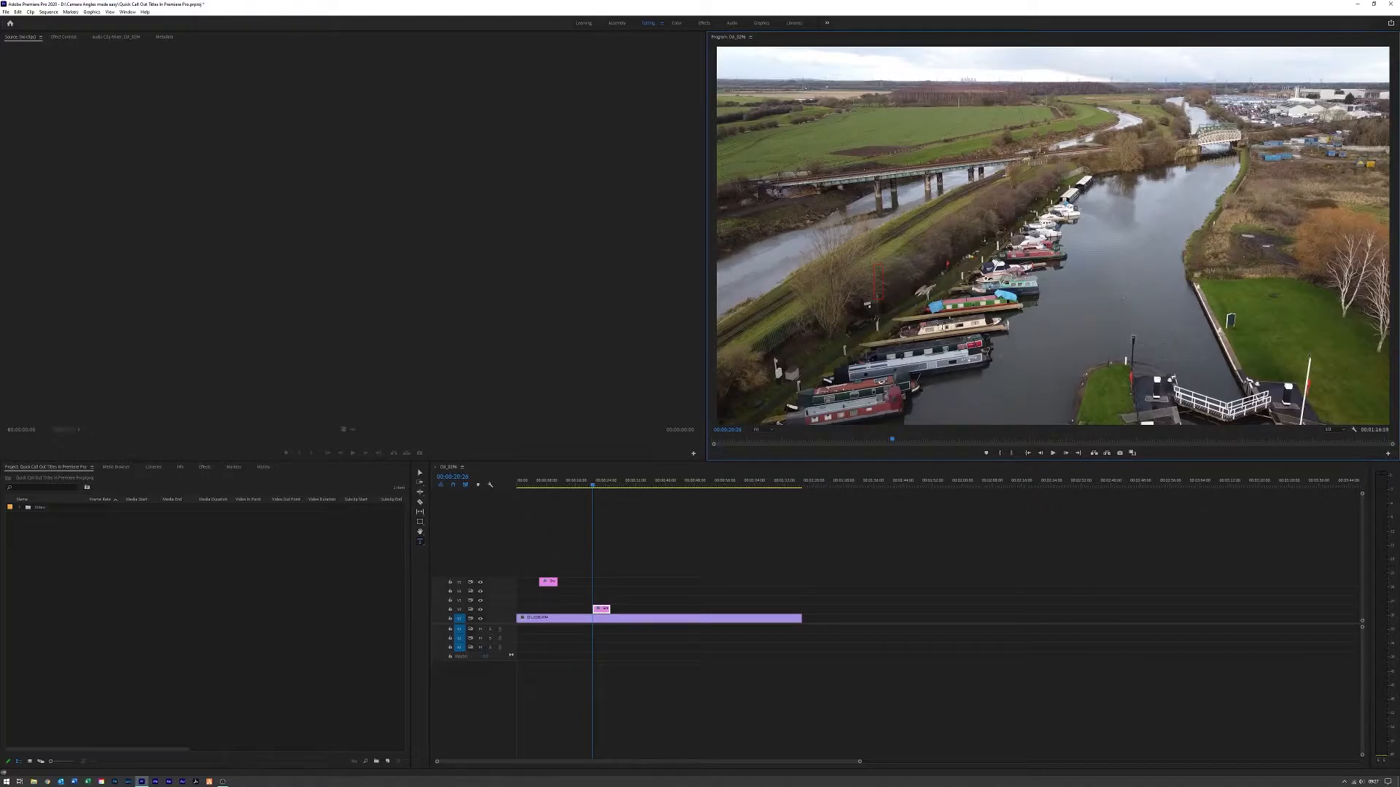
type("Local Lock")
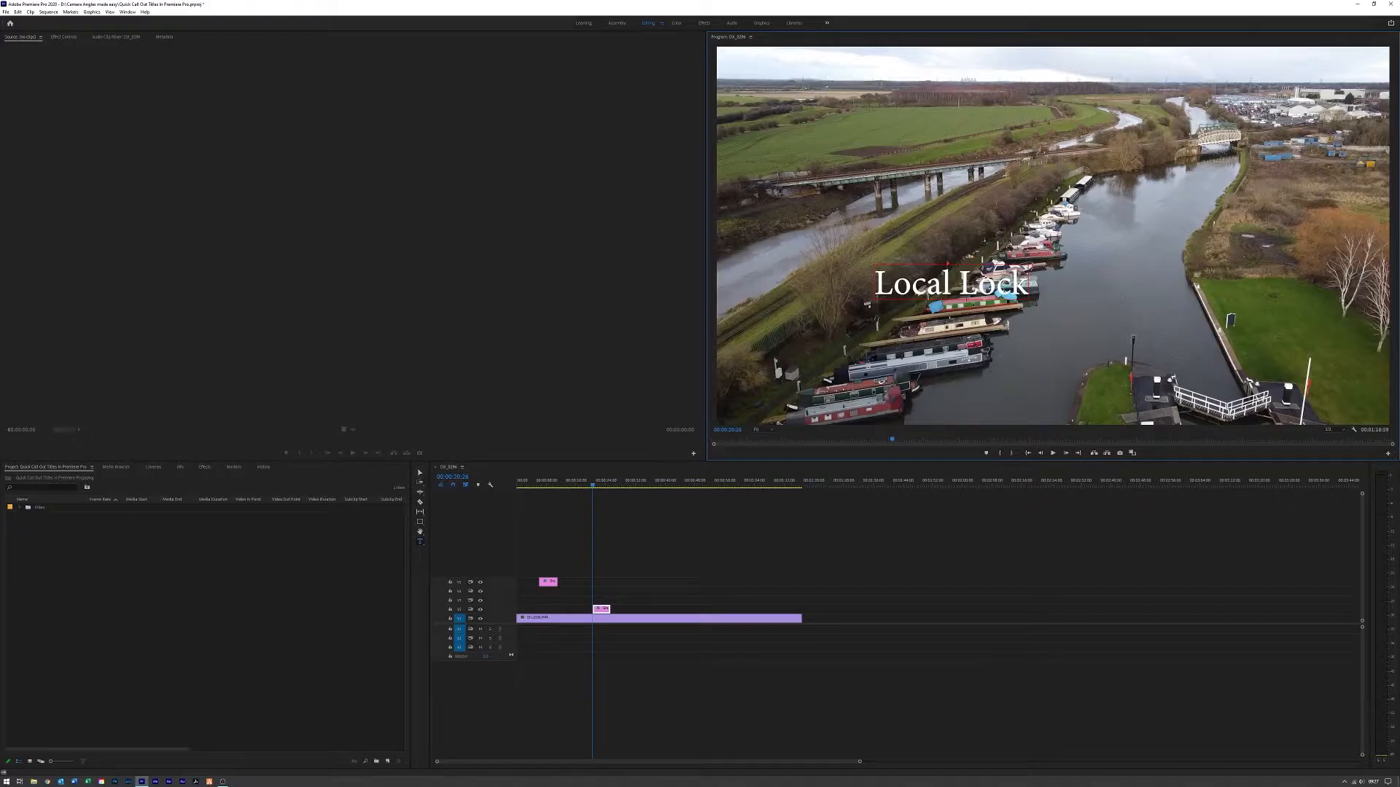
Step: Set the font of the whole Local Lock title to Arial Bold
left_click_drag(1024, 283, 899, 284)
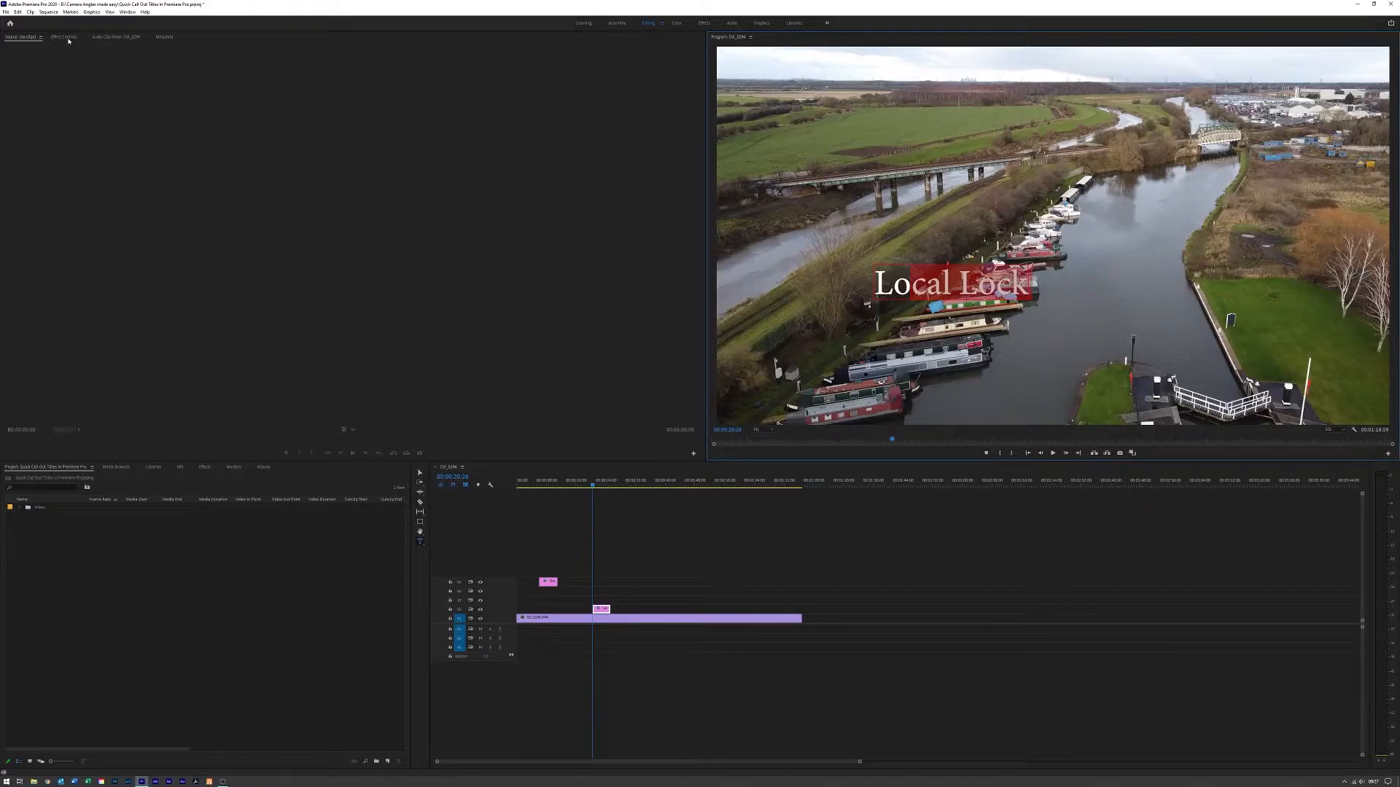
left_click(65, 38)
left_click(6, 74)
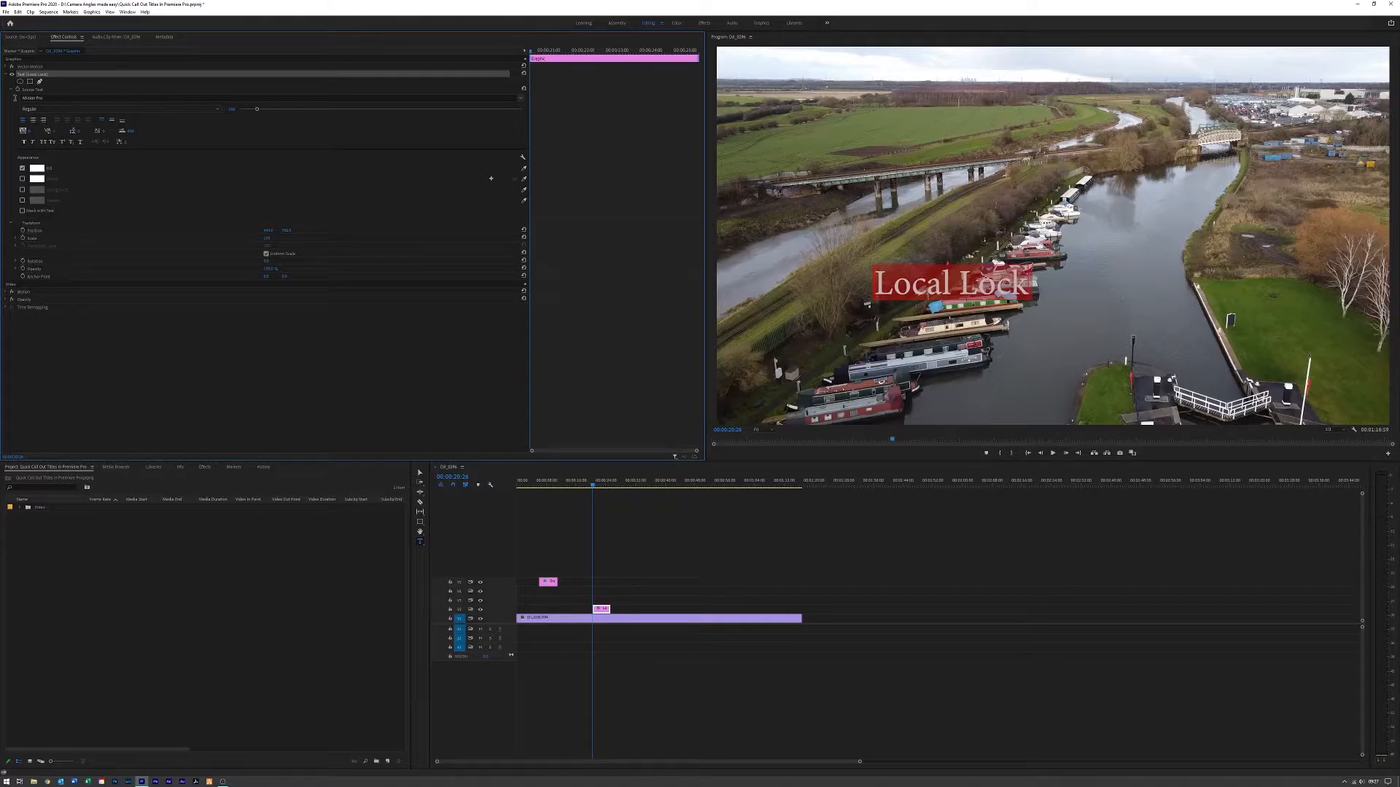
left_click(52, 97)
type("arial")
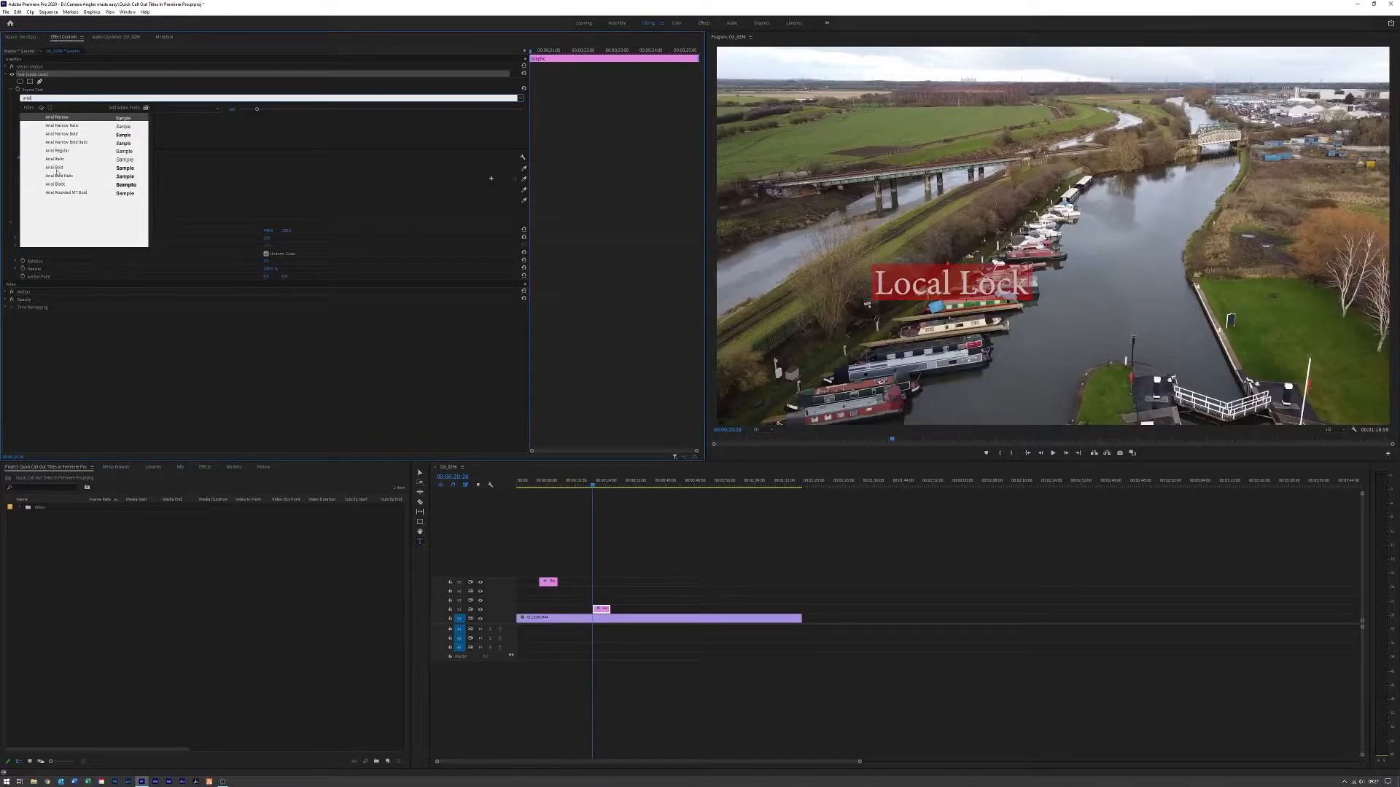
left_click(57, 169)
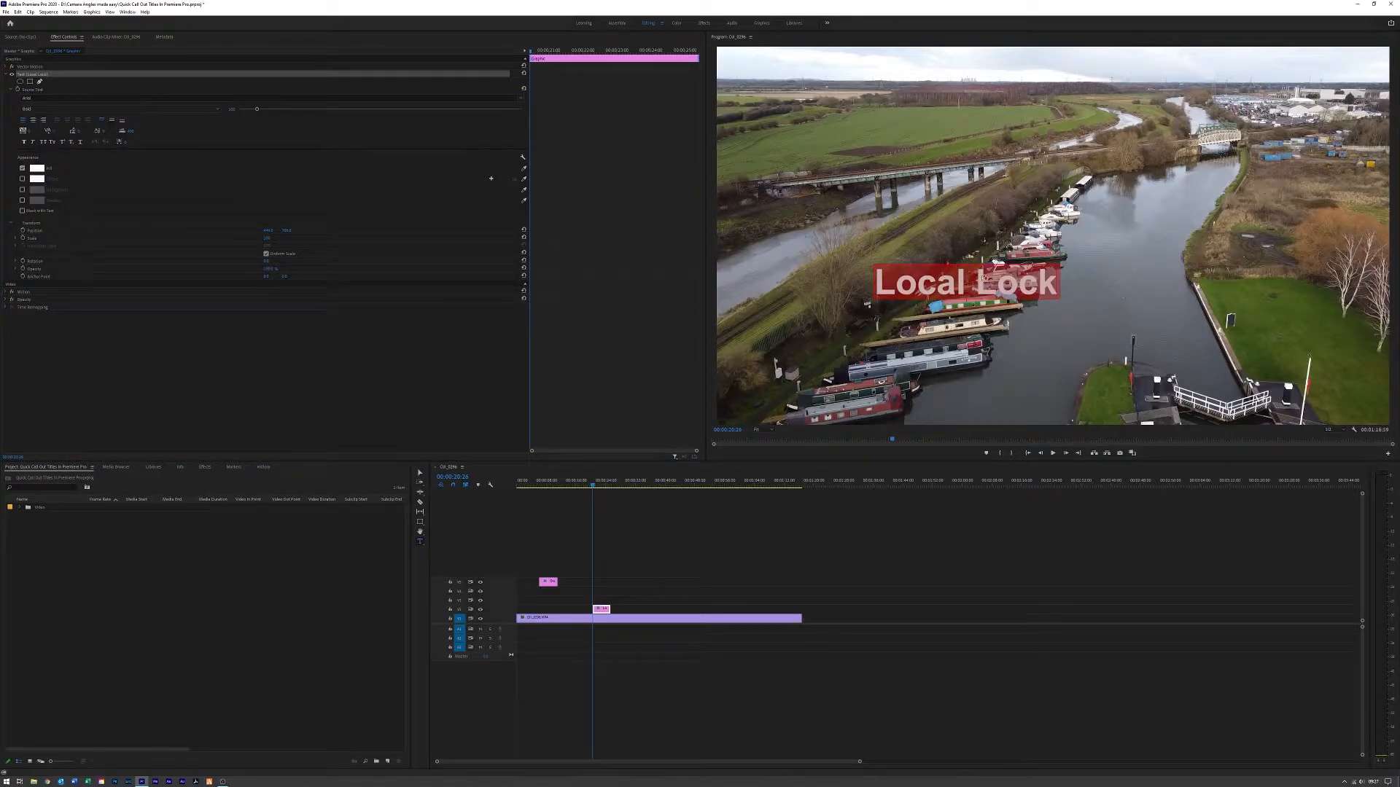
left_click(419, 472)
left_click(420, 474)
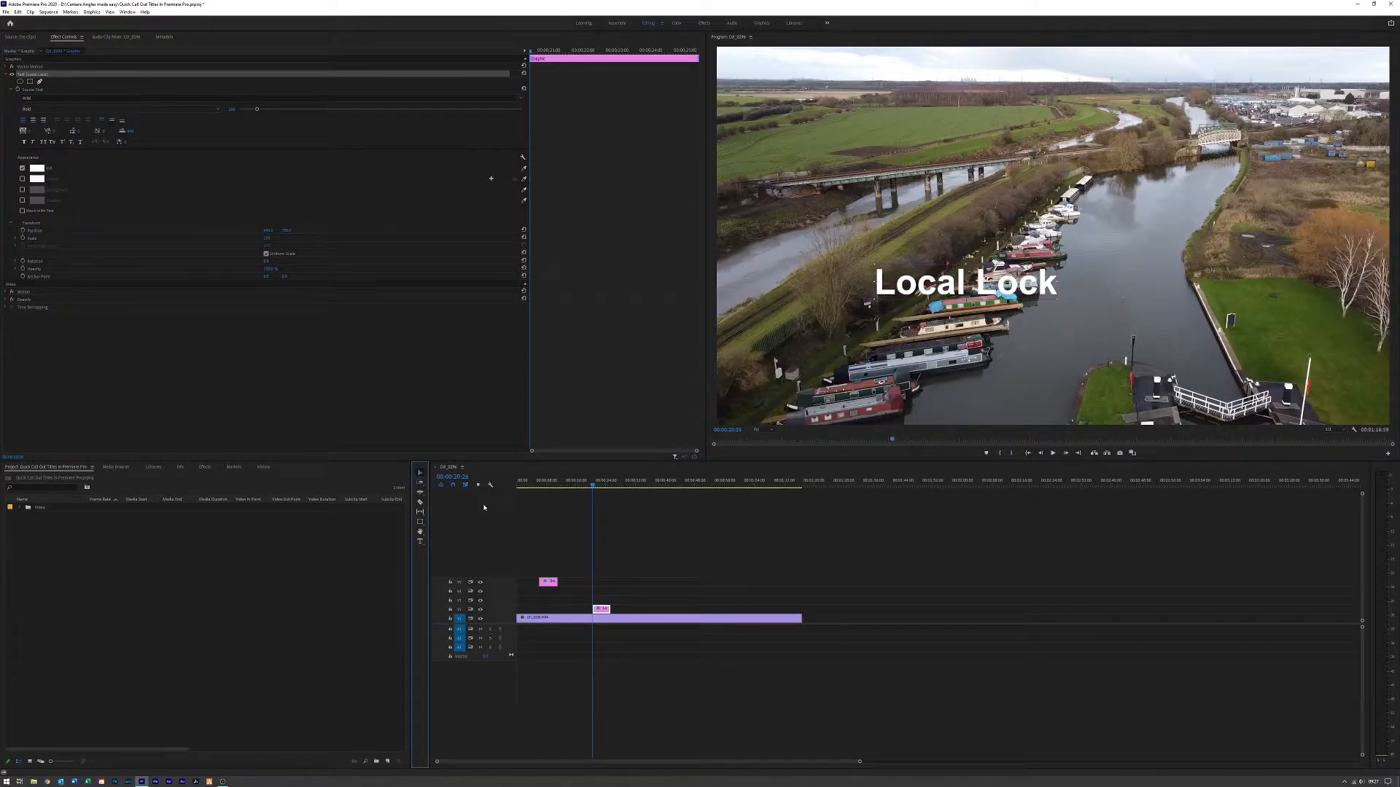
Step: Change the white rectangle's fill colour to bright red
left_click(552, 484)
left_click(1212, 376)
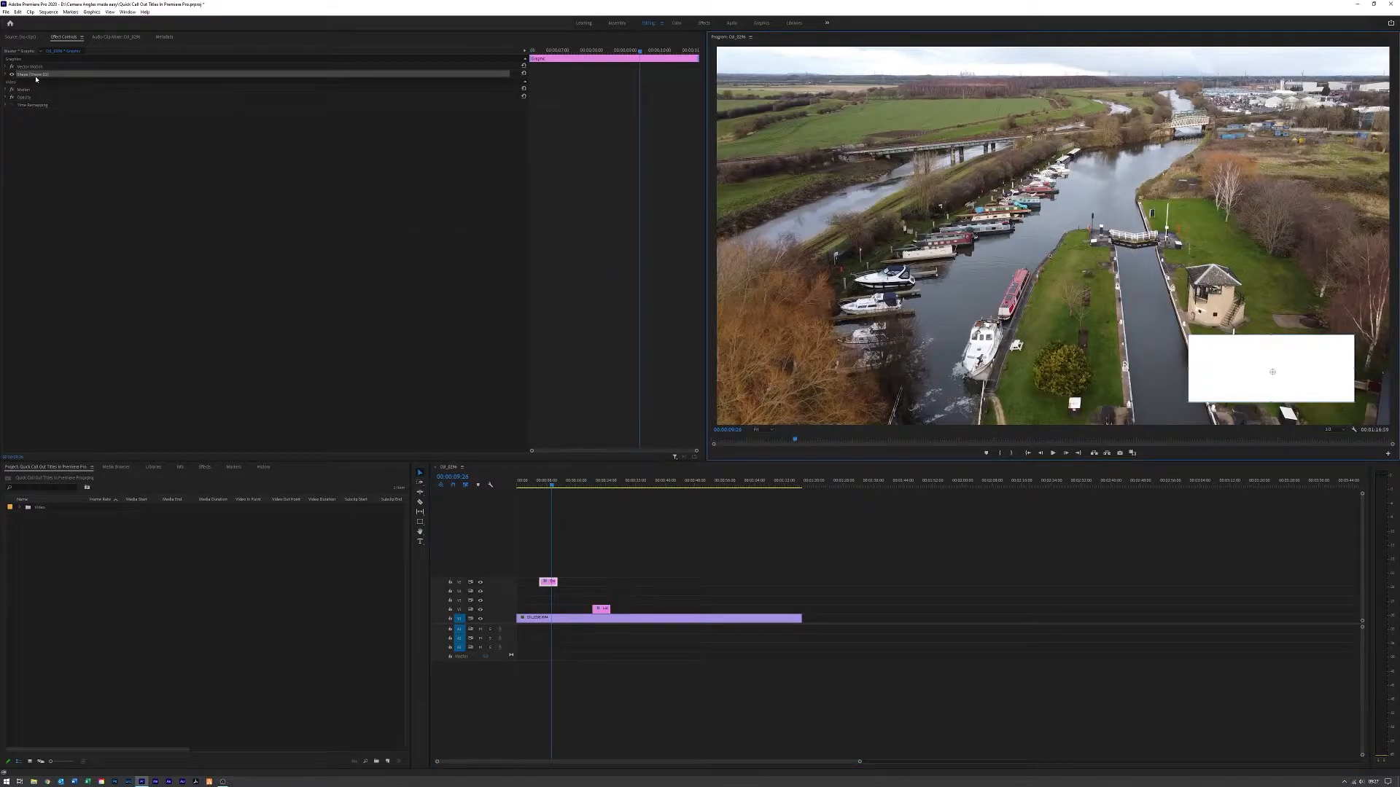
left_click(7, 73)
left_click(37, 108)
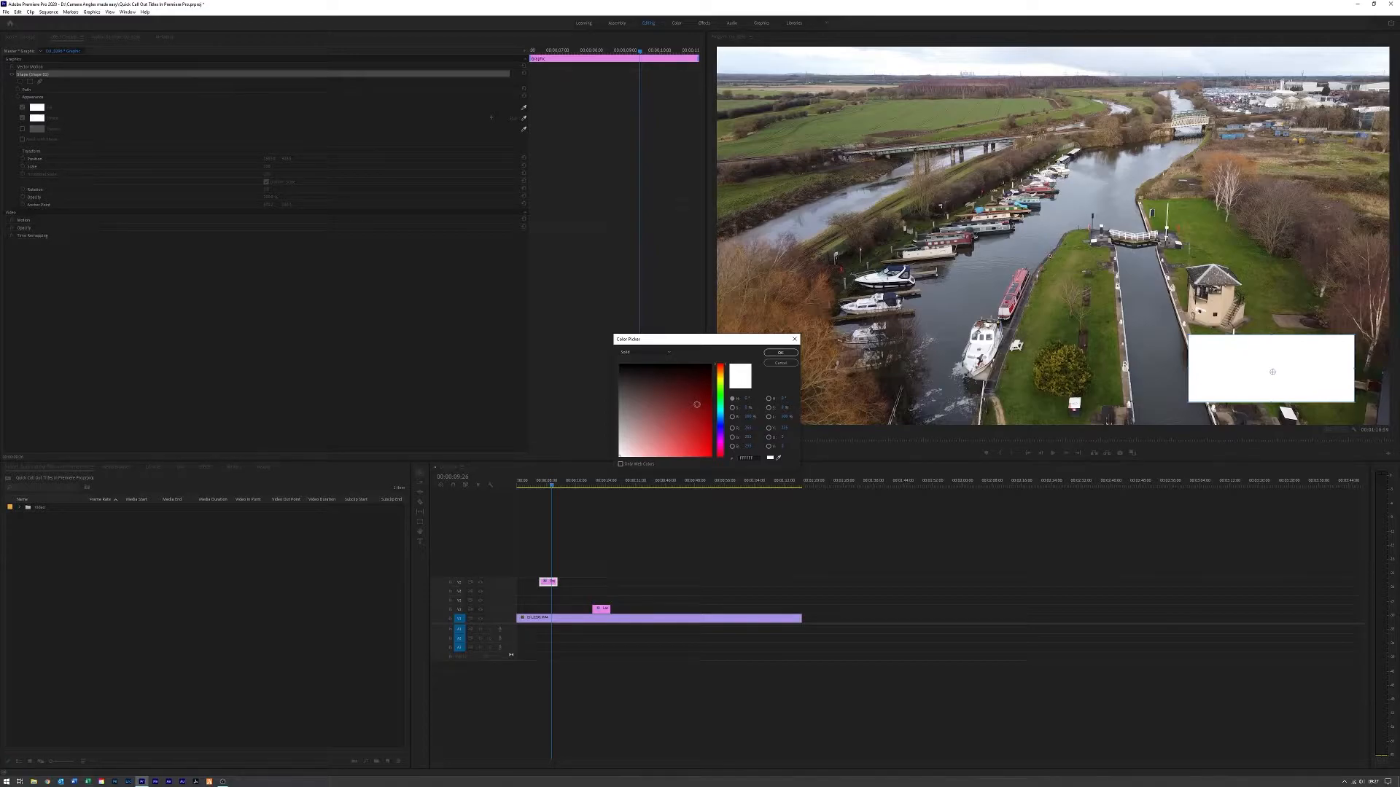
left_click_drag(700, 436, 704, 448)
left_click(781, 353)
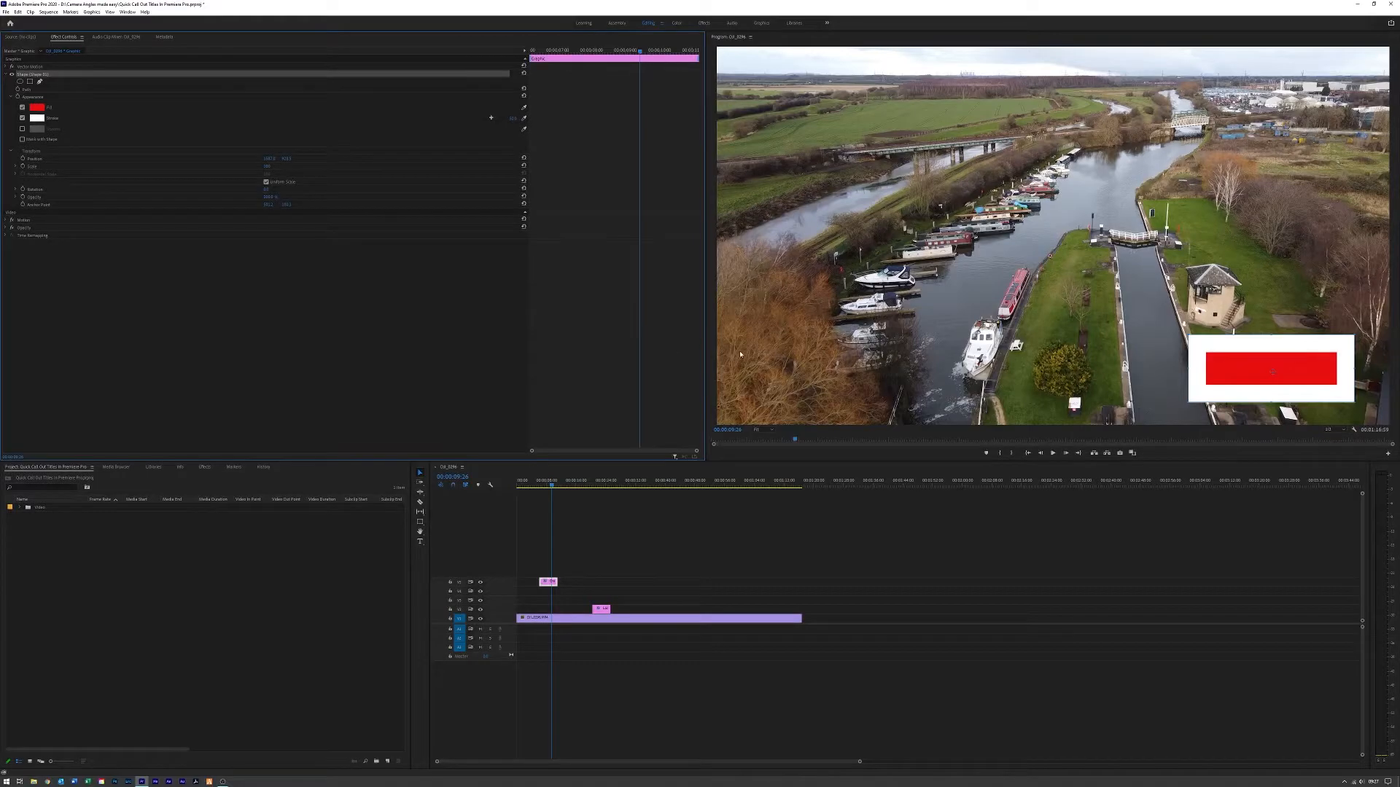
Step: Match the rectangle's stroke colour to its red fill by sampling the fill with the eyedropper
left_click(37, 119)
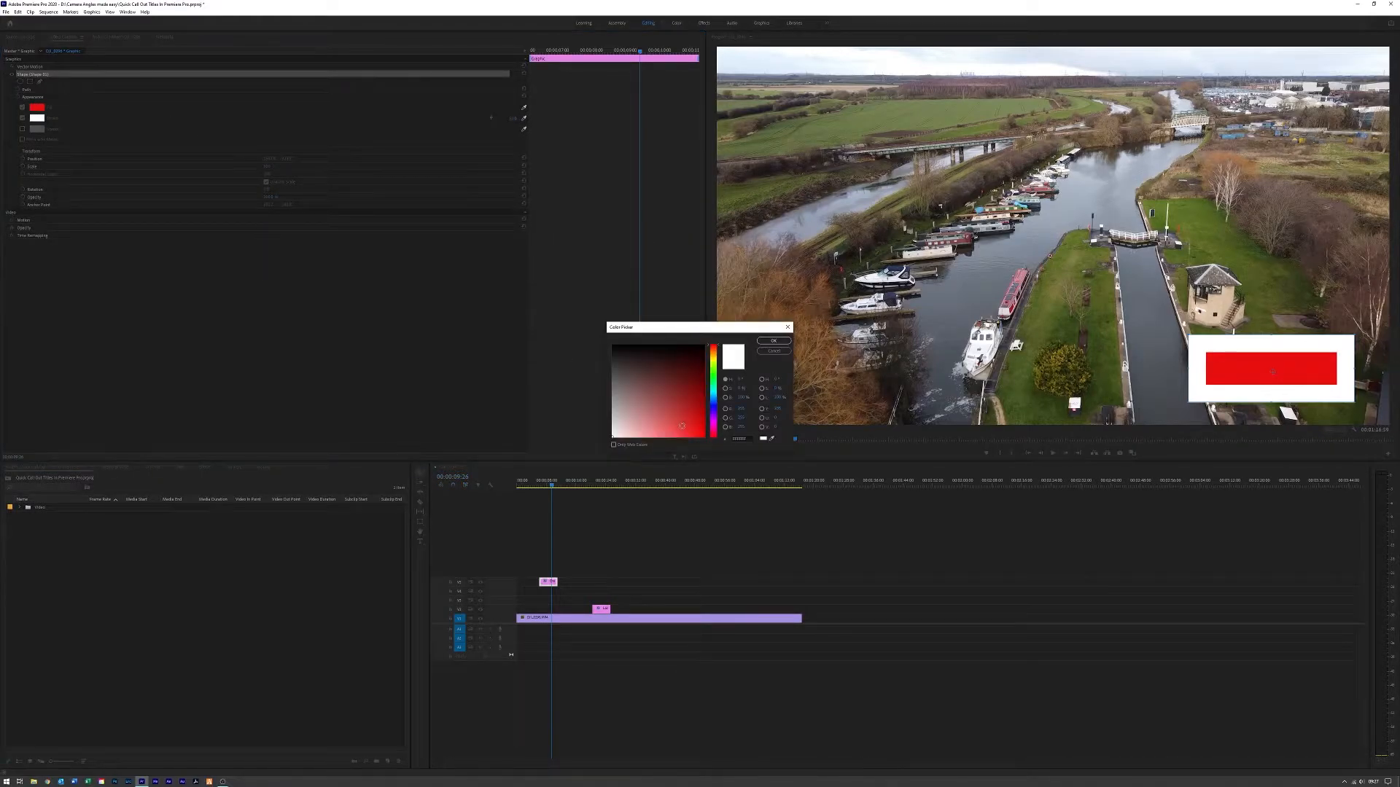
left_click(771, 438)
left_click(1241, 363)
left_click(774, 342)
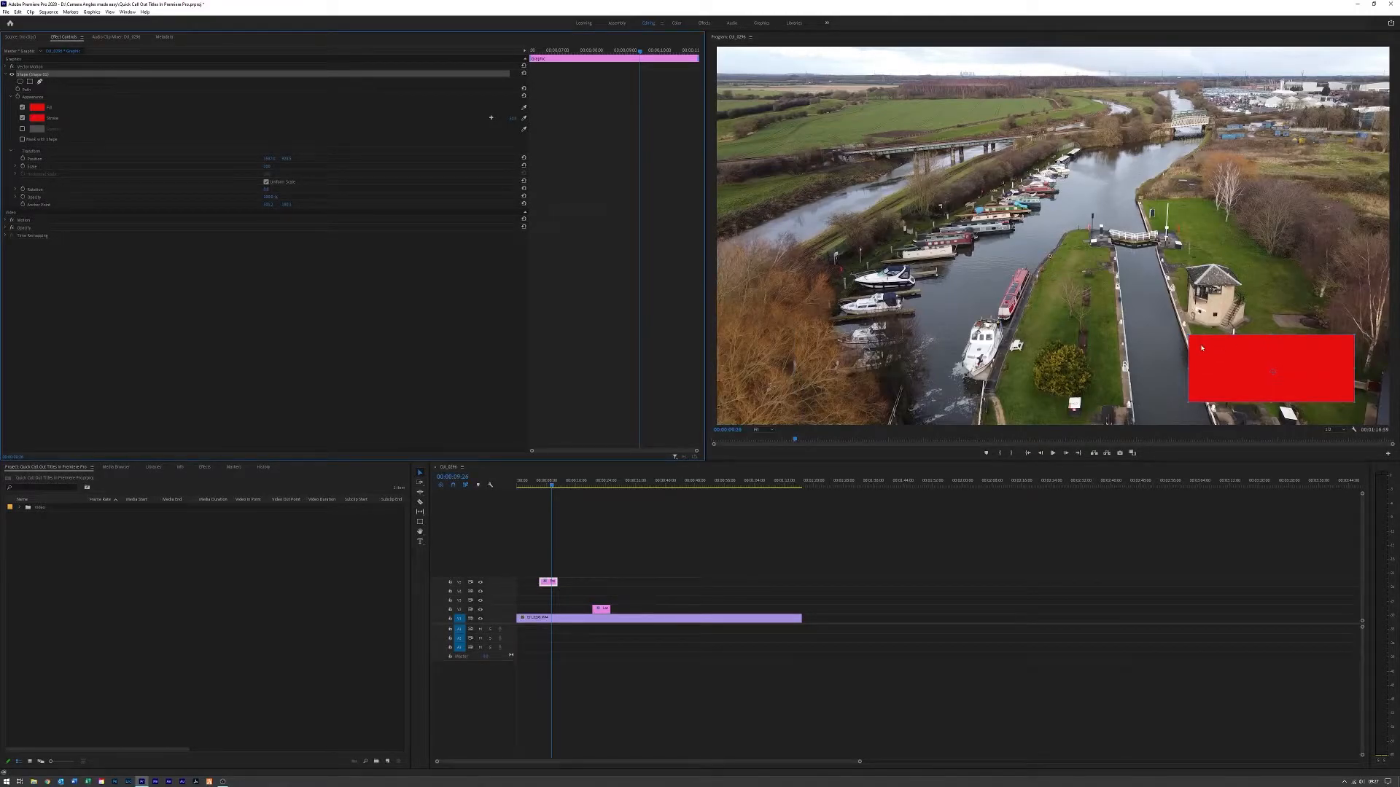
Step: Move the Local Lock text clip to track V6 directly above the rectangle clip and centre the text on the red rectangle
left_click_drag(602, 610, 550, 573)
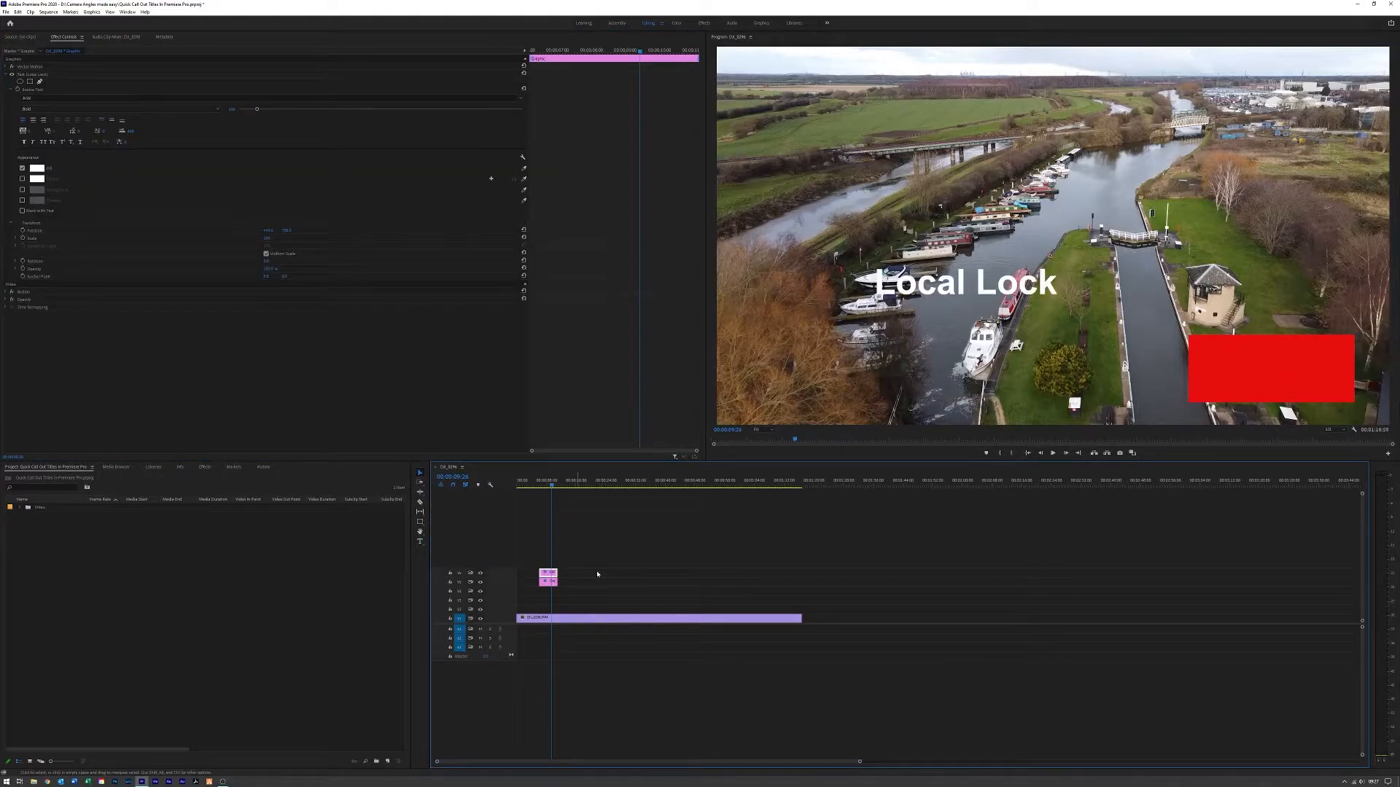
left_click_drag(950, 290, 1342, 372)
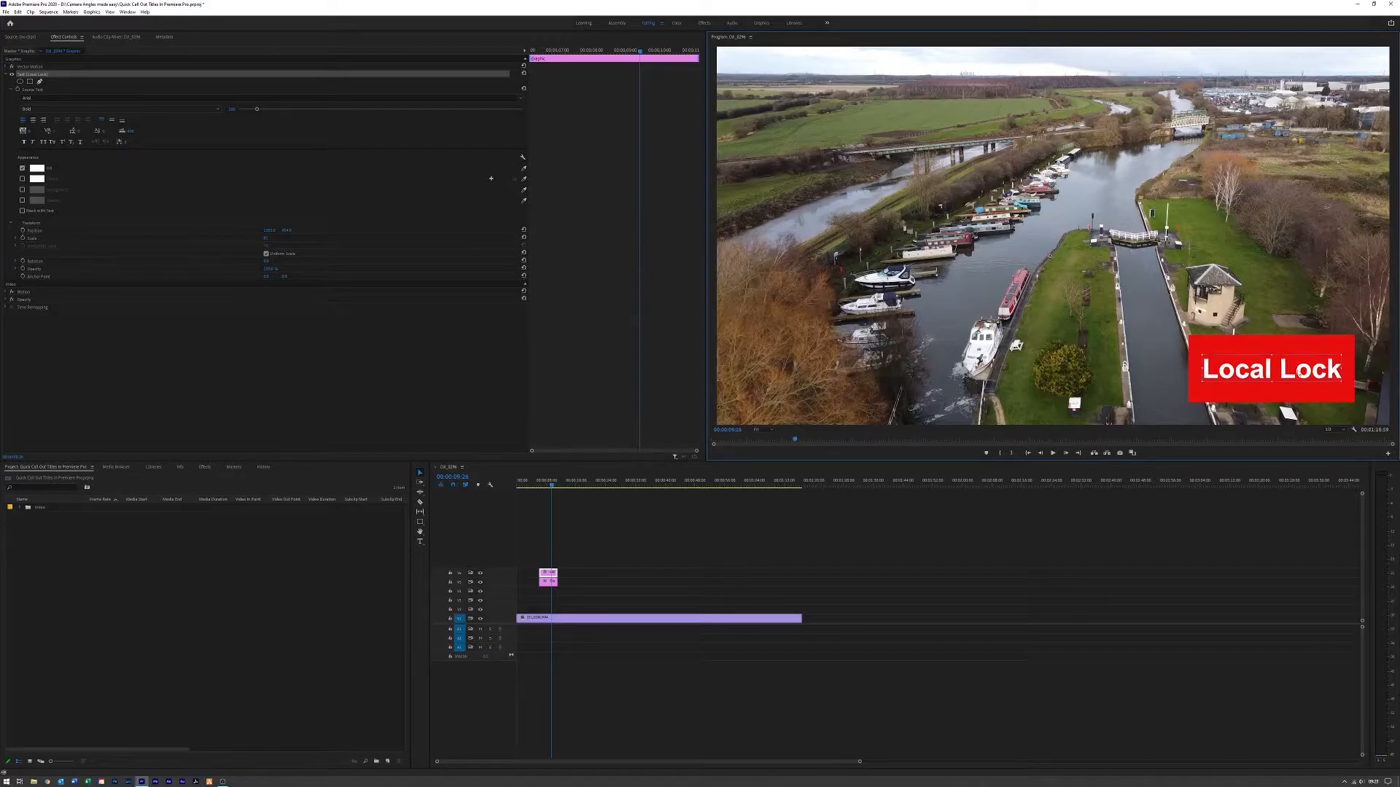
left_click_drag(1297, 374, 1297, 374)
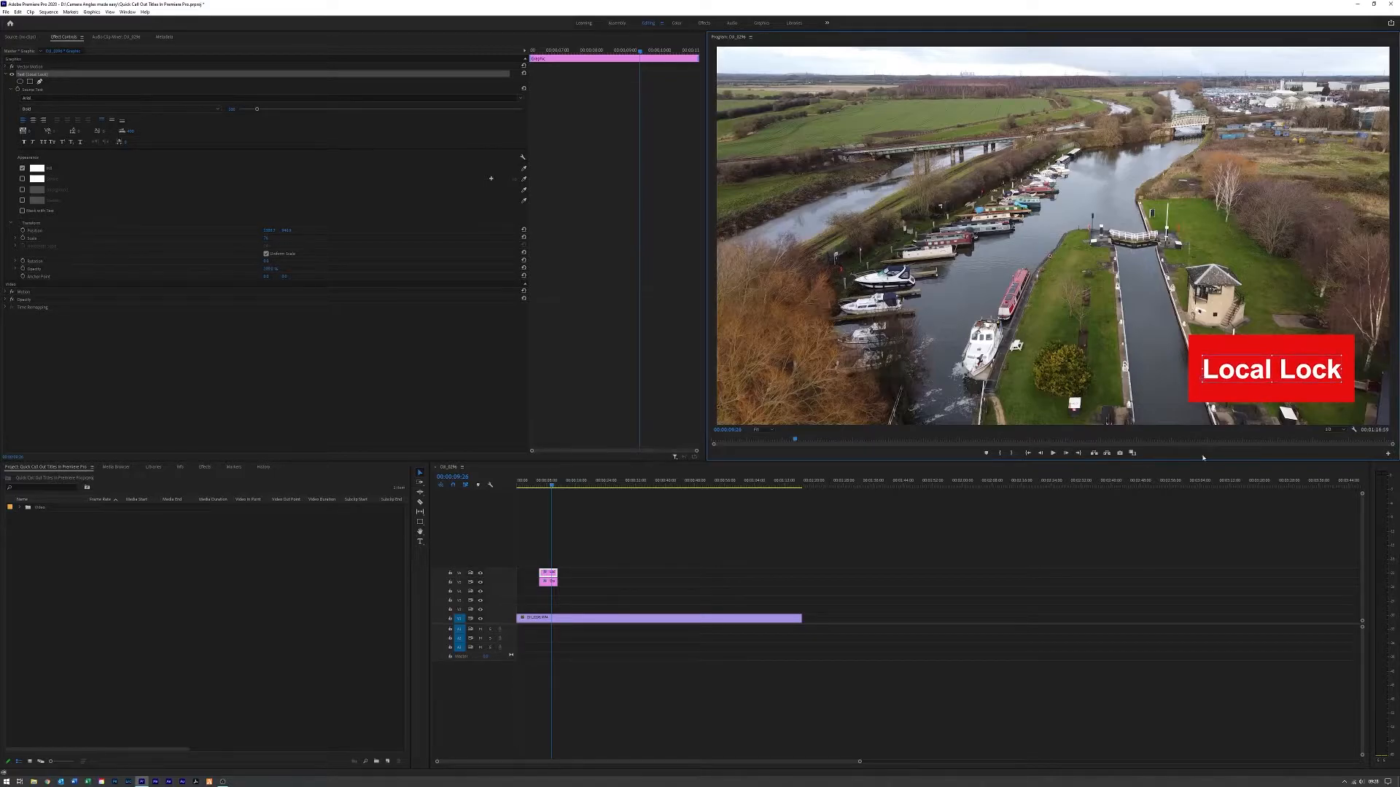
left_click(913, 529)
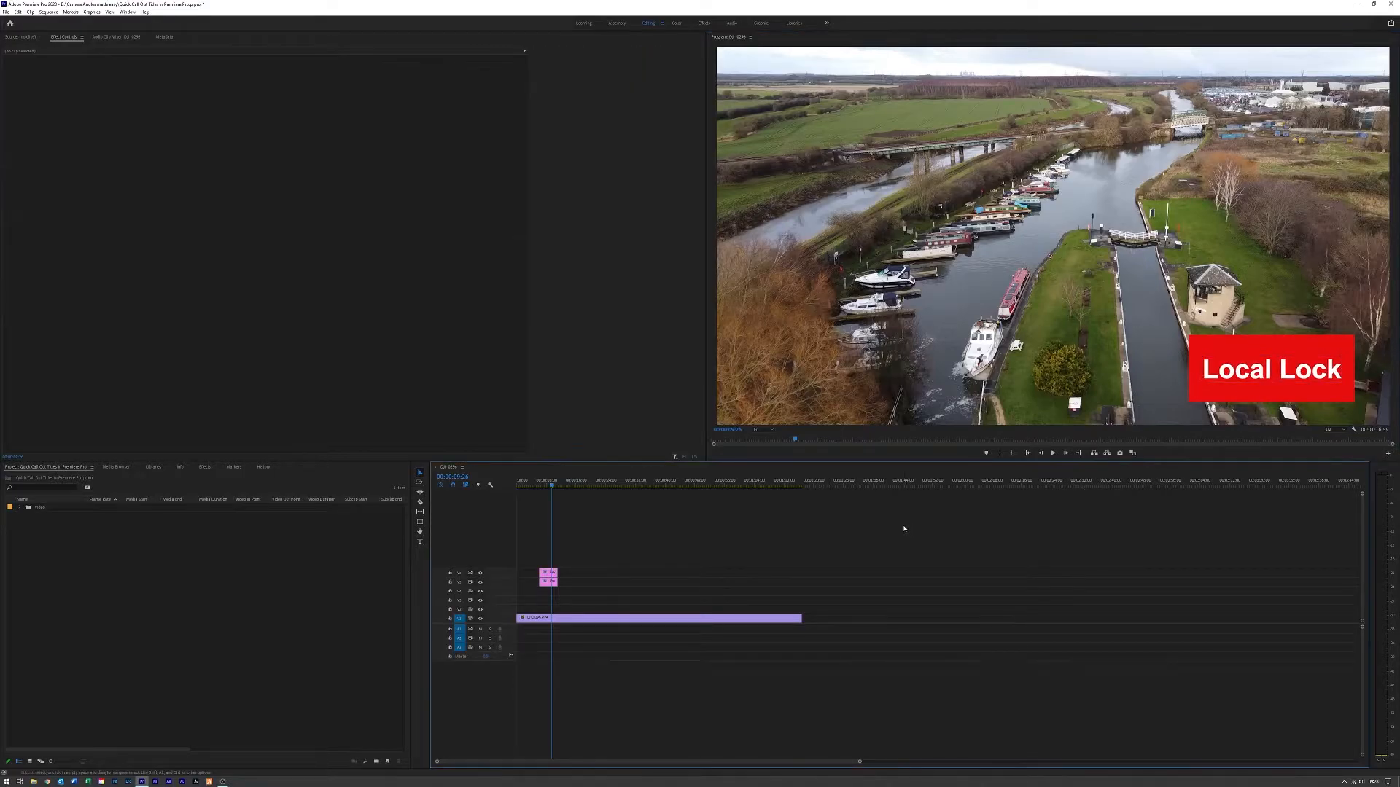
Step: Reduce the red rectangle's height from its upper and lower edges so it fits closely around the Local Lock text
left_click(1267, 340)
left_click_drag(1272, 336, 1271, 347)
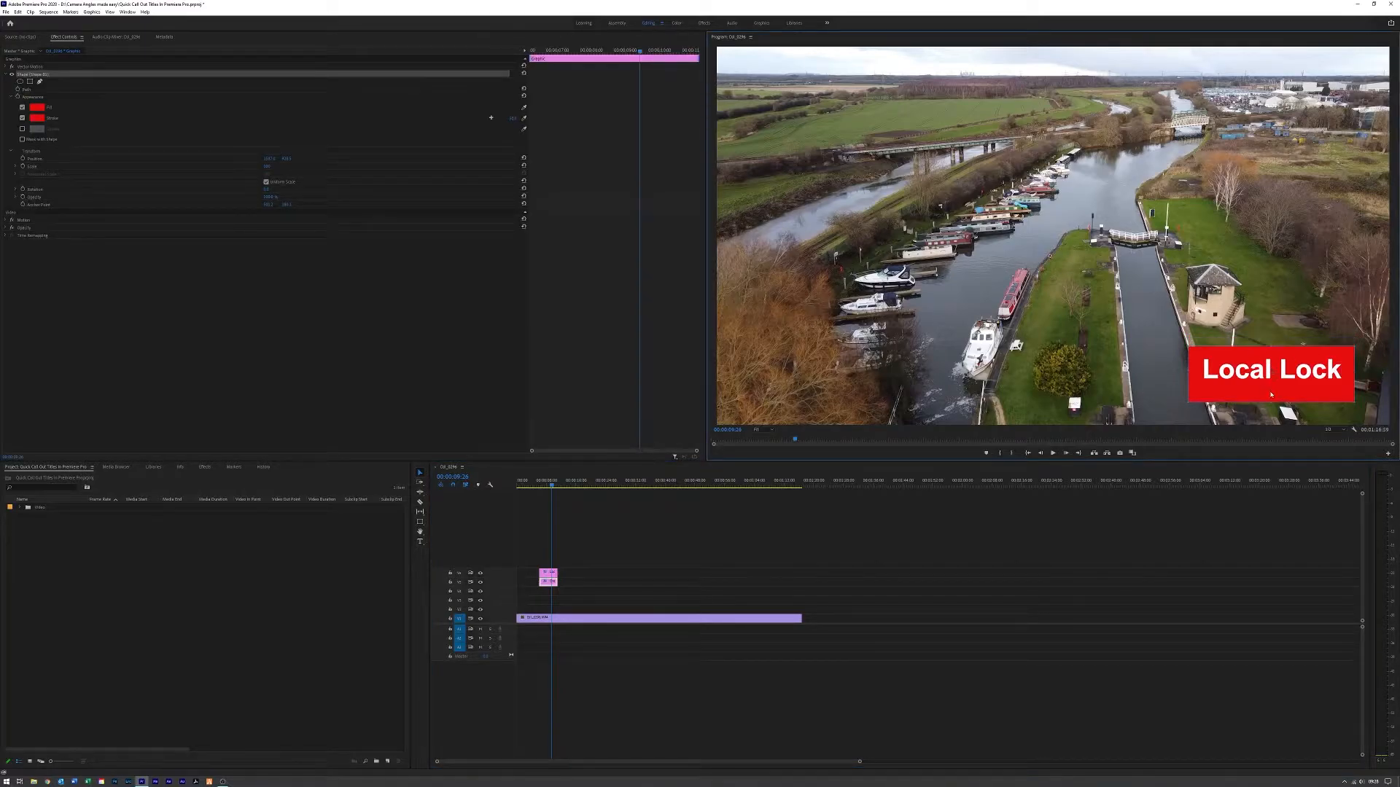
left_click_drag(1272, 398, 1278, 393)
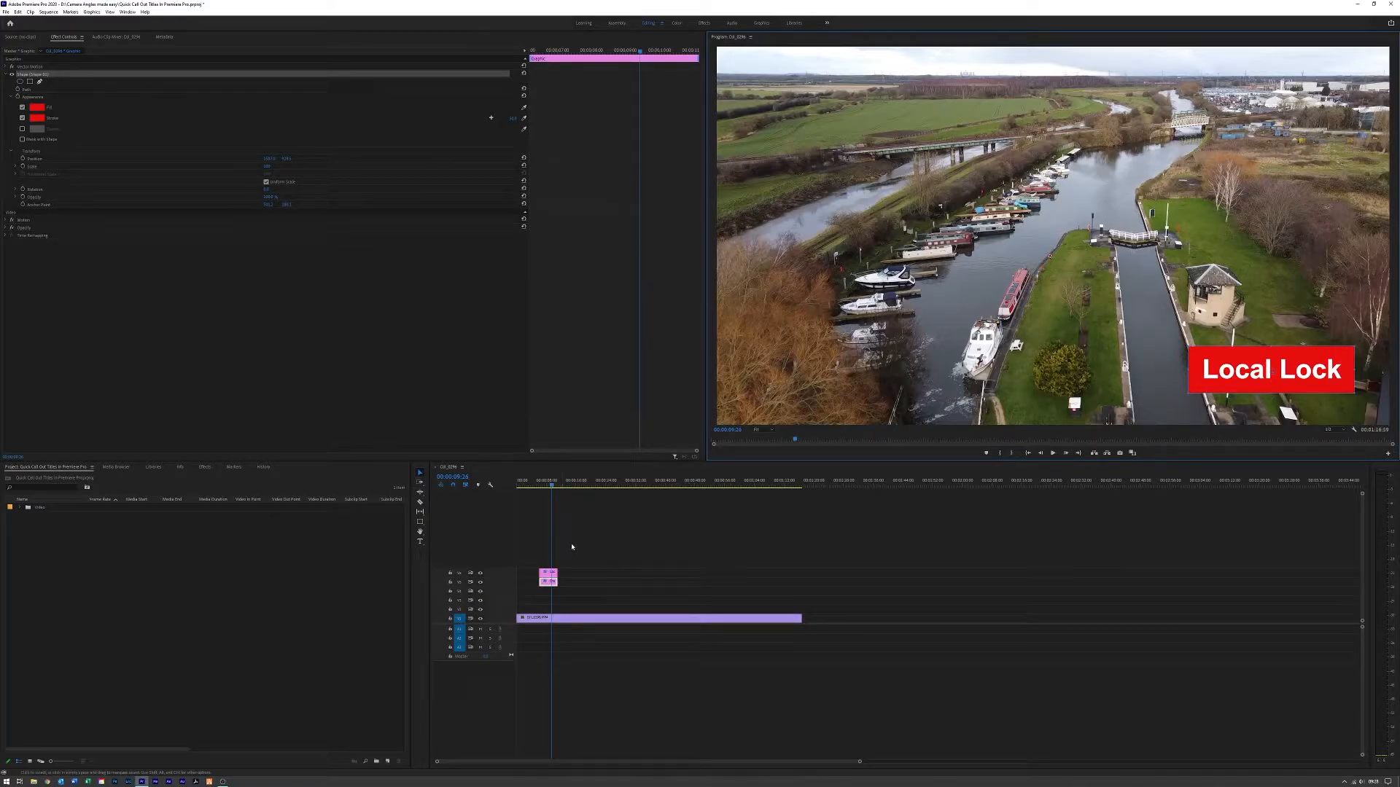
left_click(665, 564)
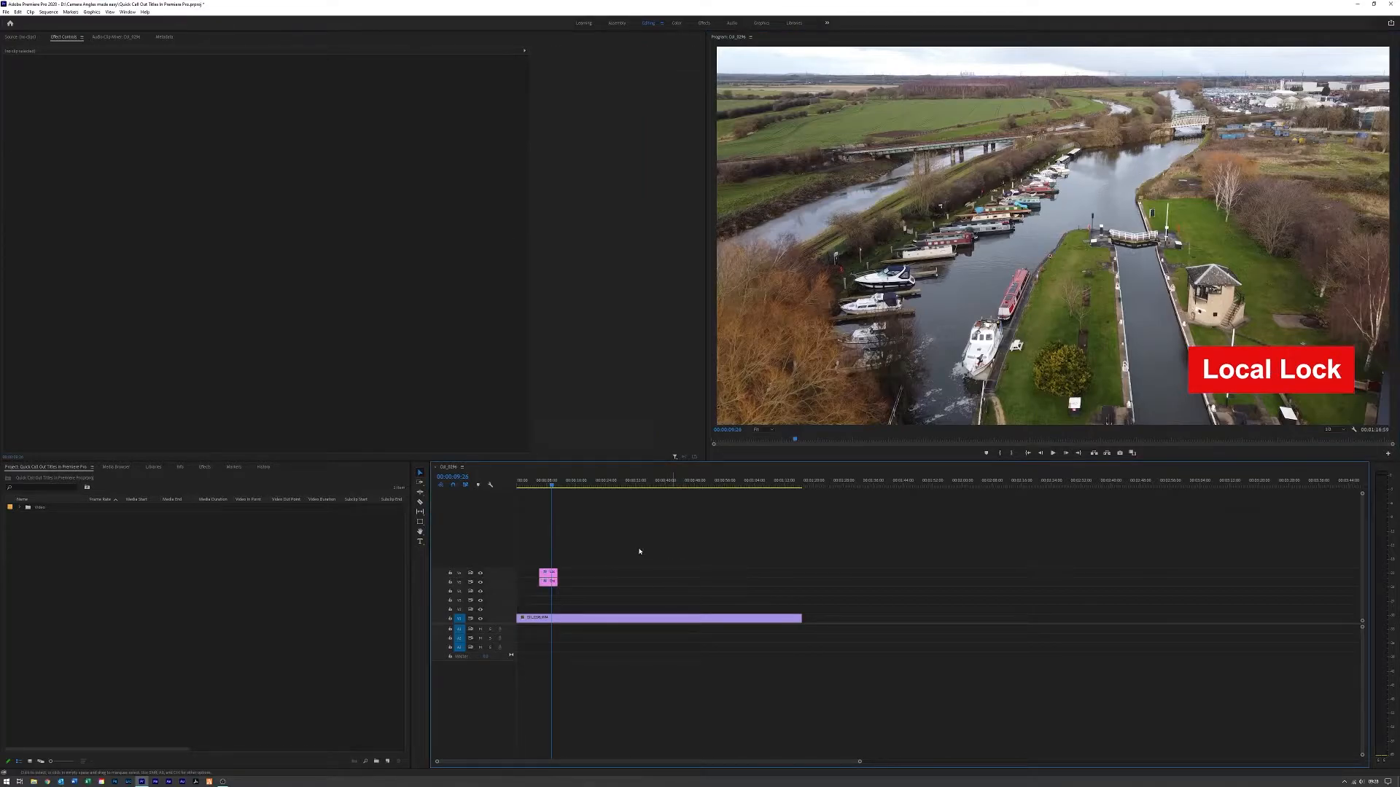
Step: Duplicate the Local Lock text and rectangle clips together twice along tracks V5 and V6, and place the playhead just before the first copy
left_click_drag(534, 559, 565, 588)
left_click_drag(565, 587, 601, 581)
left_click_drag(559, 486, 565, 487)
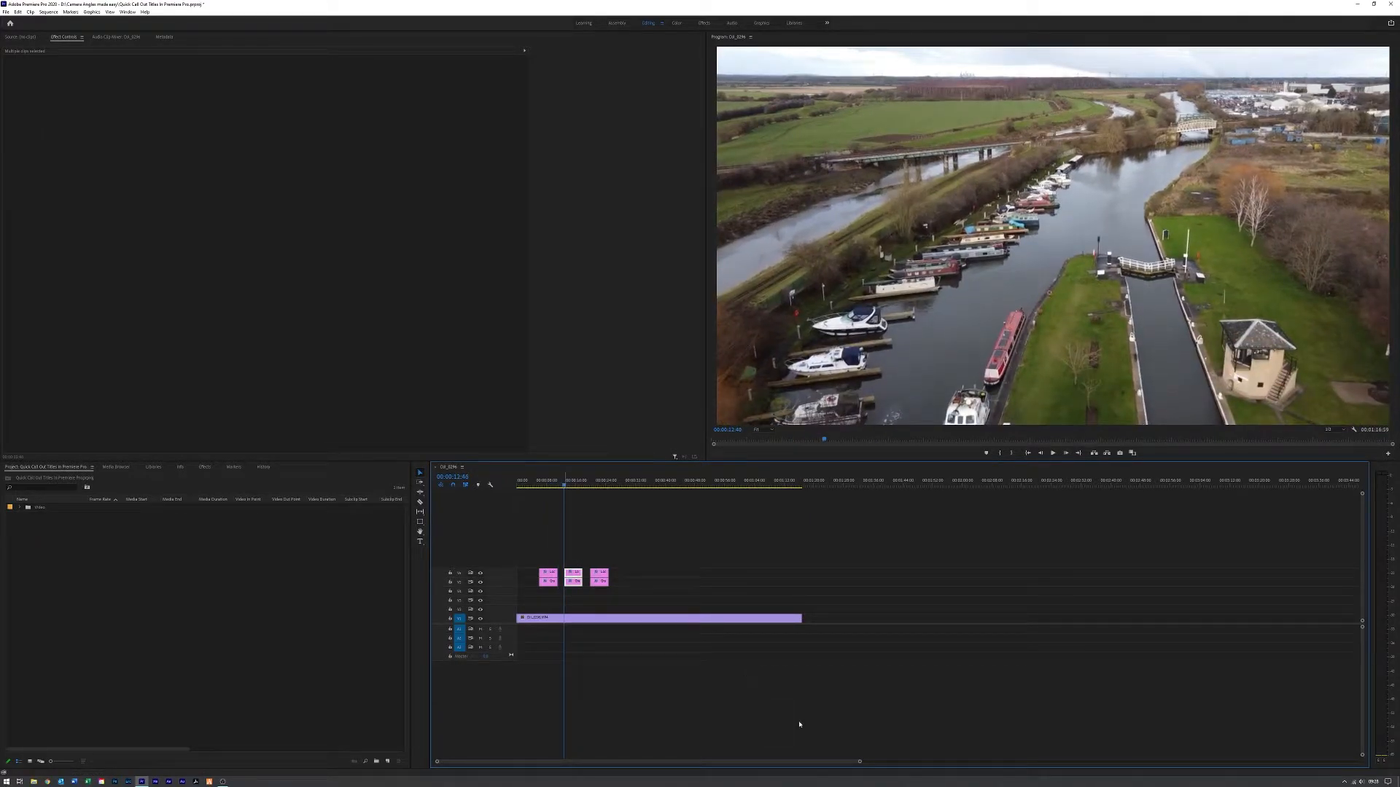
left_click_drag(860, 762, 686, 748)
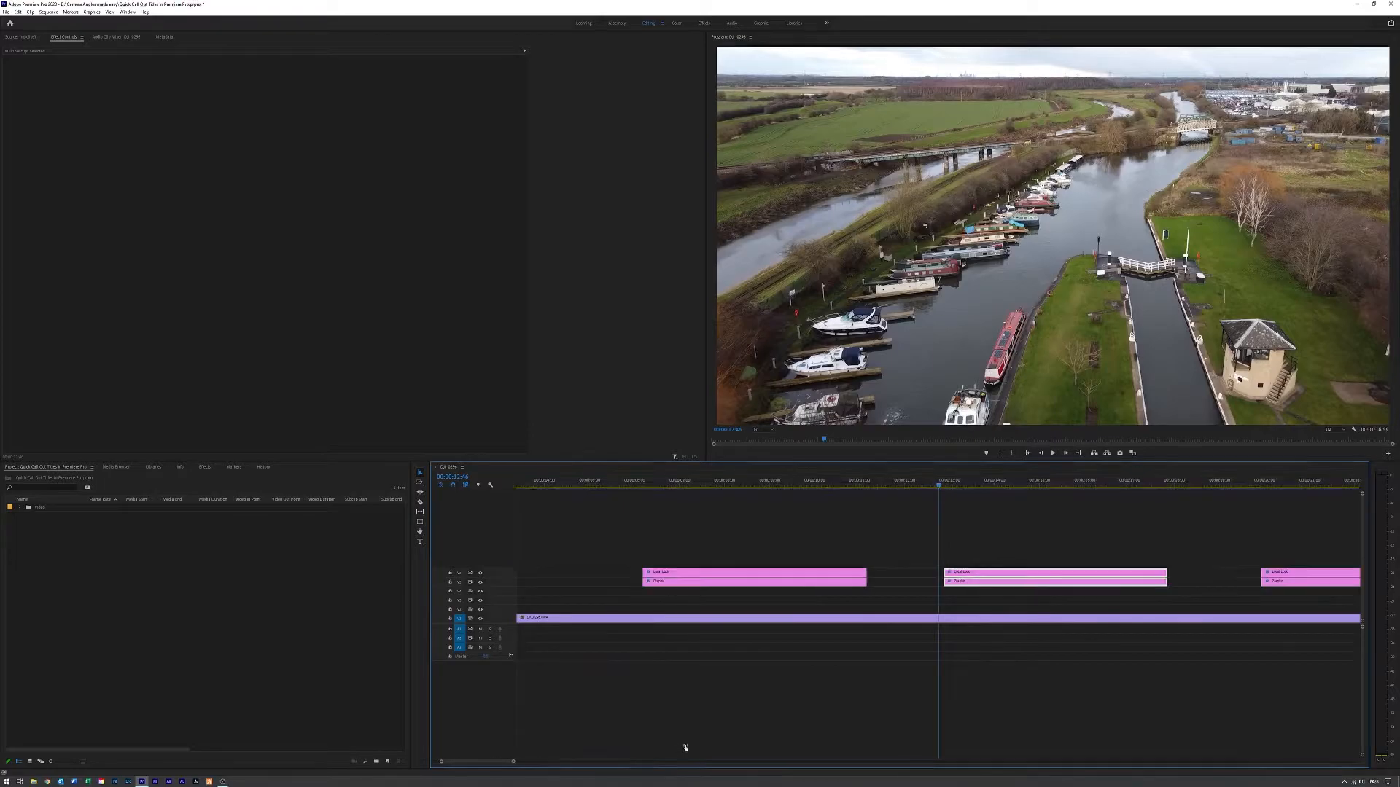
scroll(947, 509, "down", 1)
scroll(956, 518, "down", 1)
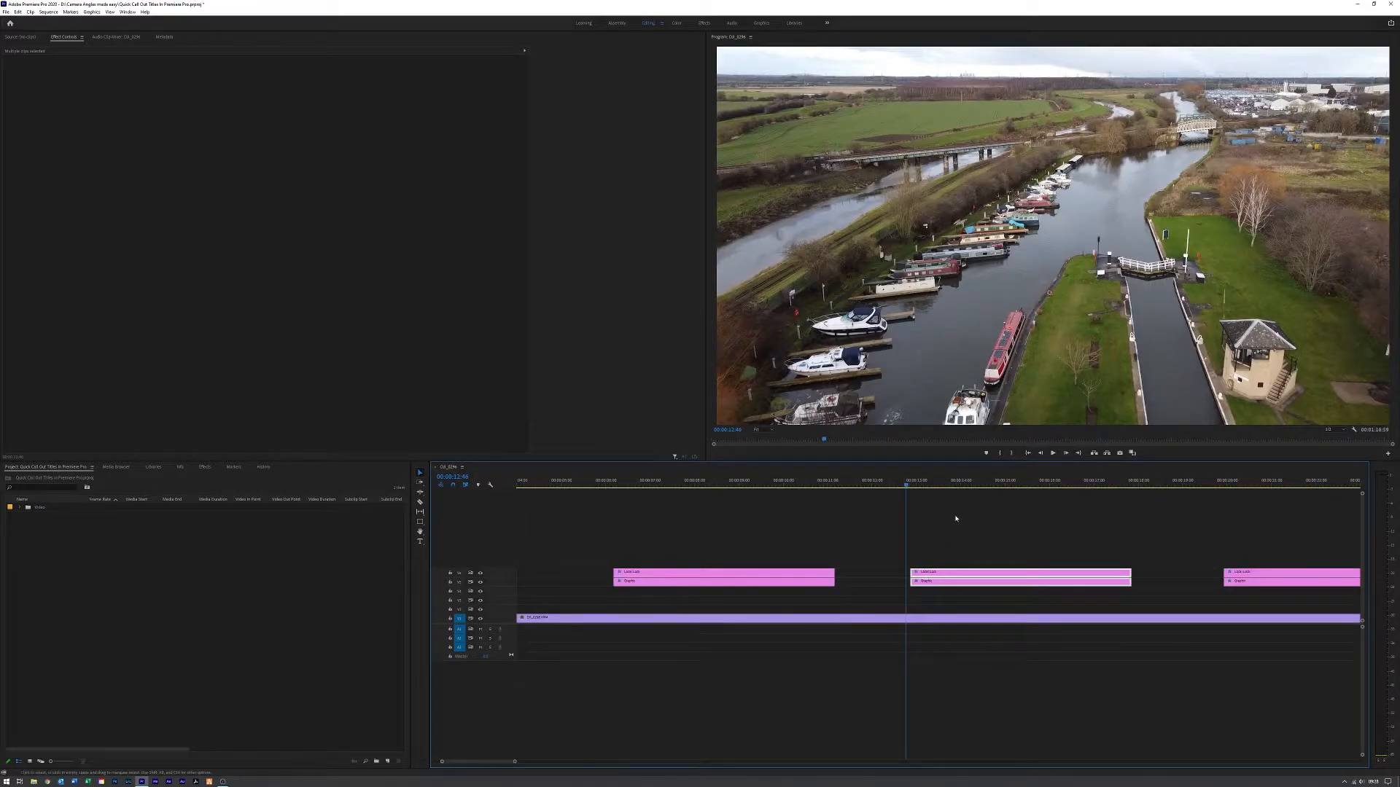
Step: Shorten the first duplicated text and rectangle pair to a few frames by trimming both clip ends back to near their start
scroll(955, 518, "down", 3)
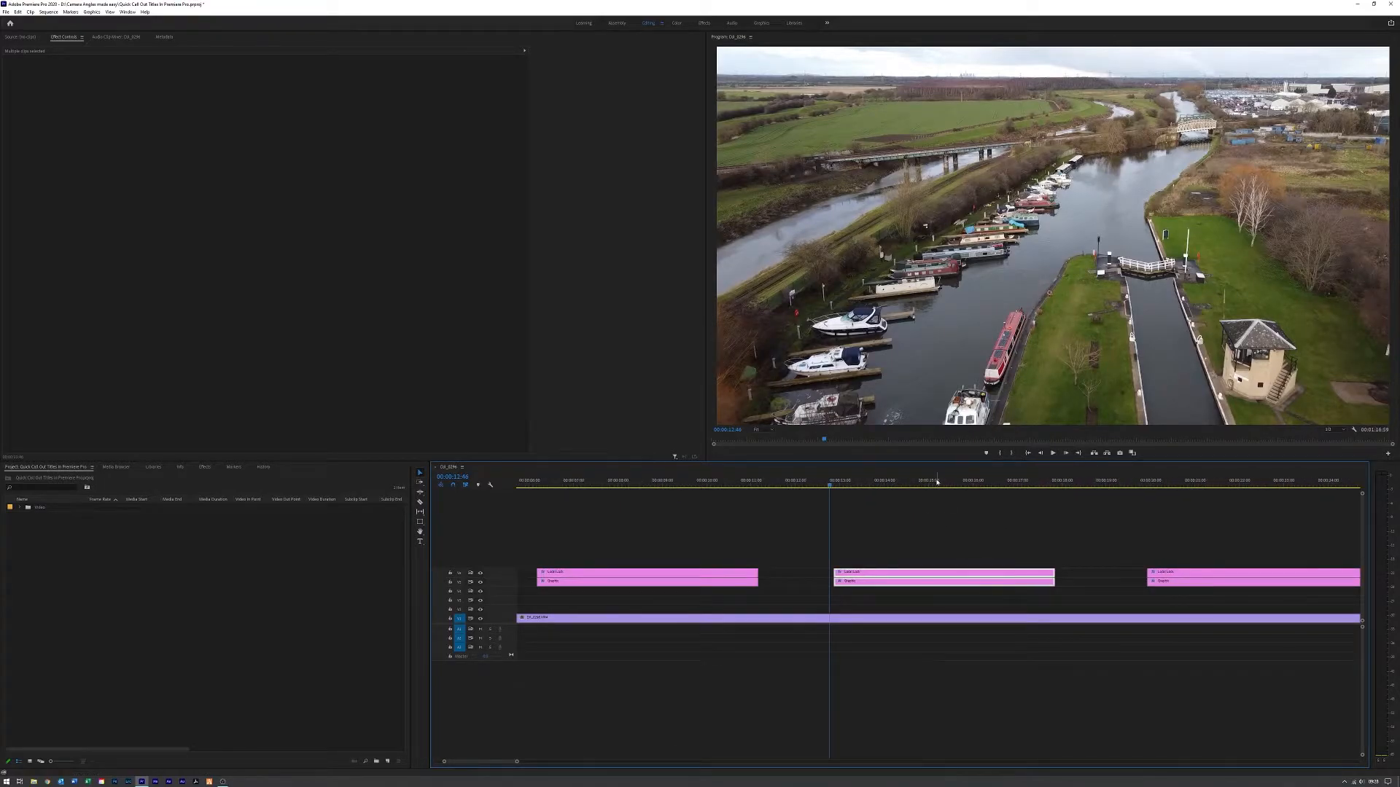
left_click(937, 482)
left_click(676, 482)
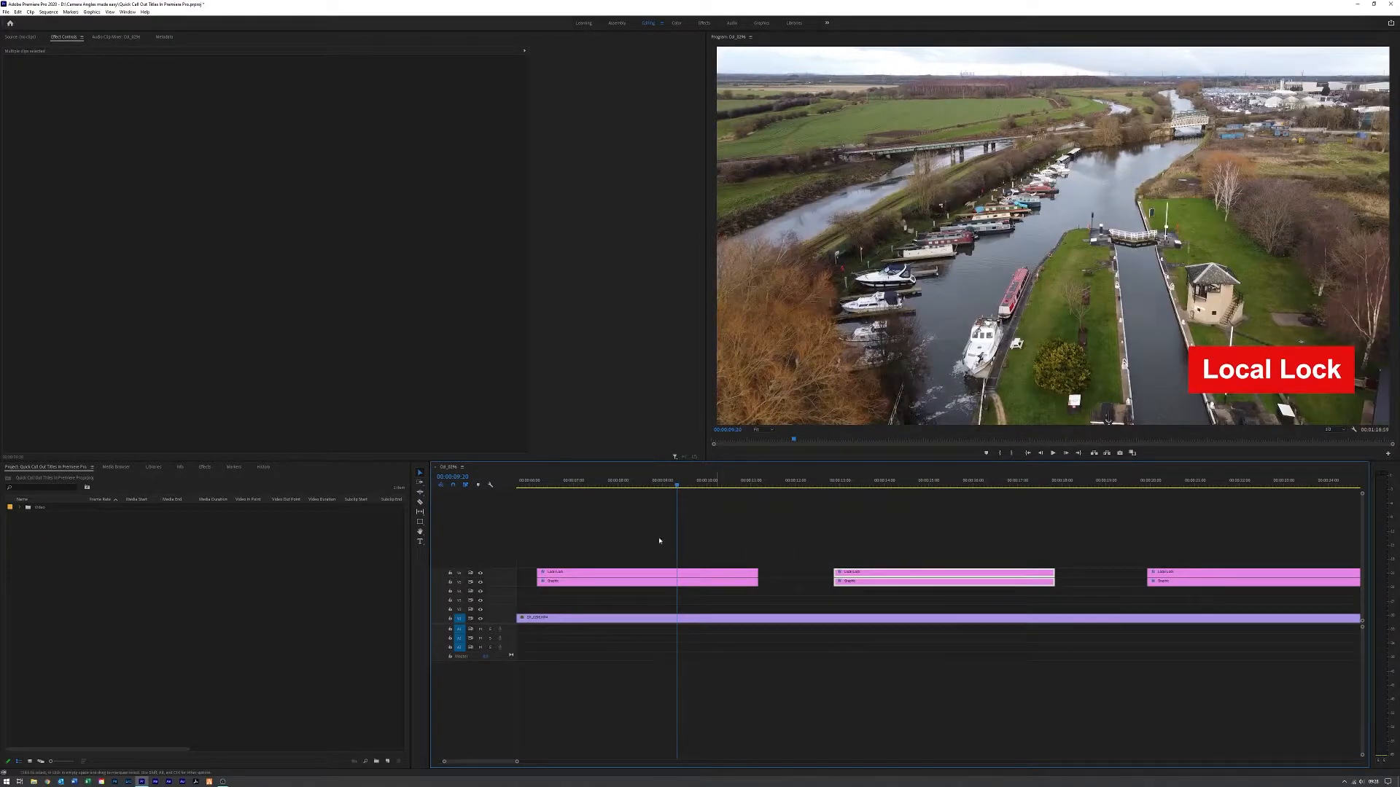
left_click(898, 482)
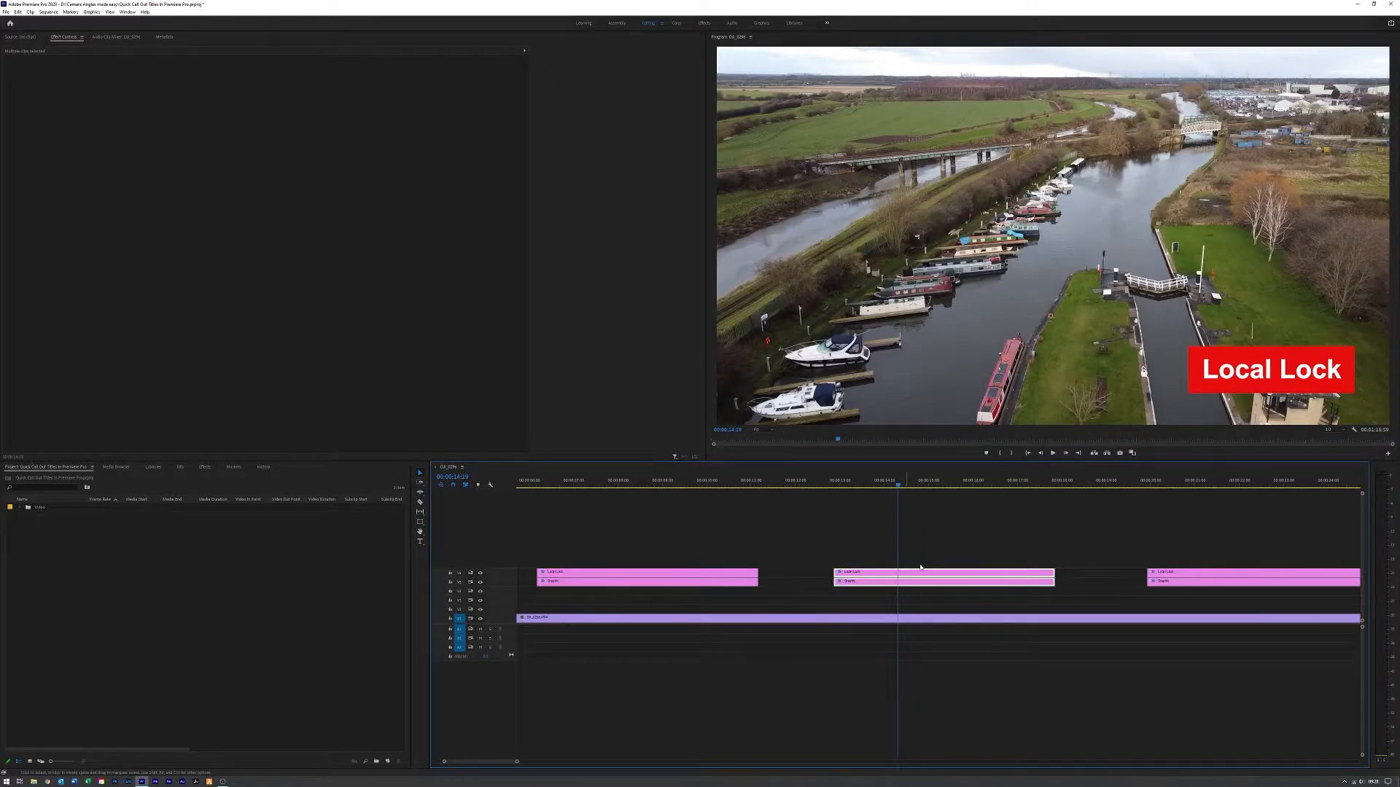
left_click(836, 483)
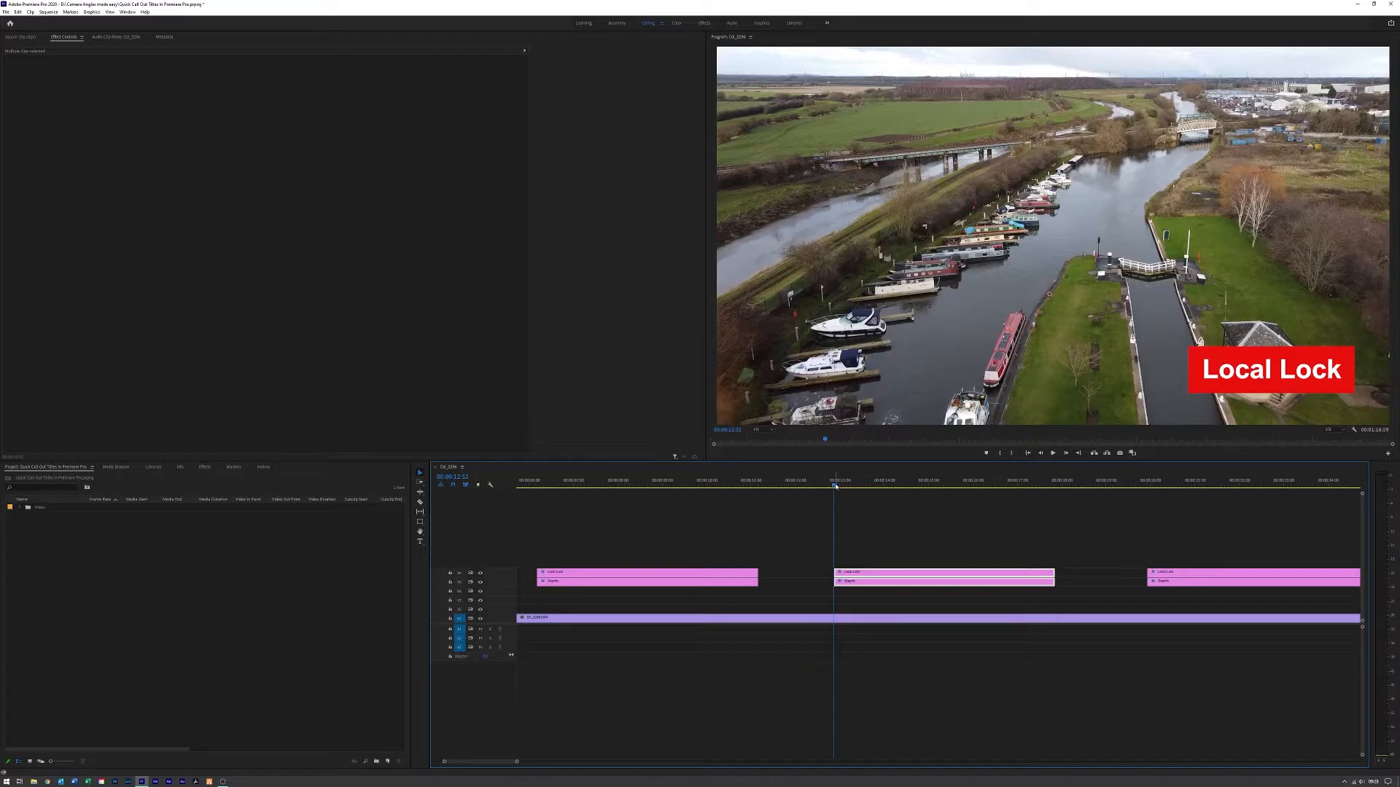
left_click_drag(835, 487, 841, 486)
mouse_move(1042, 554)
left_mouse_down()
mouse_move(1061, 592)
mouse_move(840, 573)
left_mouse_up()
Step: Trim the second duplicated text and rectangle pair to a few frames from its start
left_click_drag(1141, 484, 1143, 484)
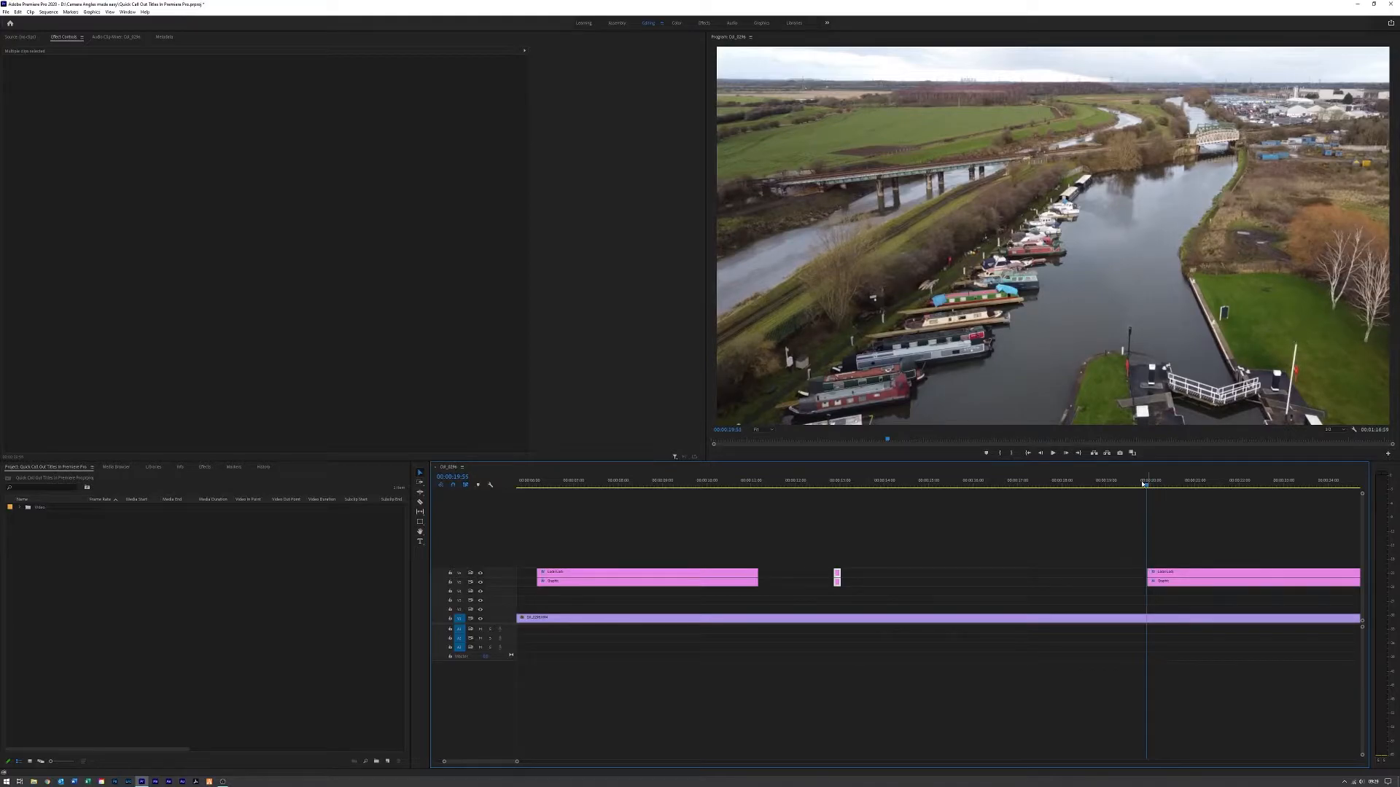
left_click_drag(1143, 483, 1151, 483)
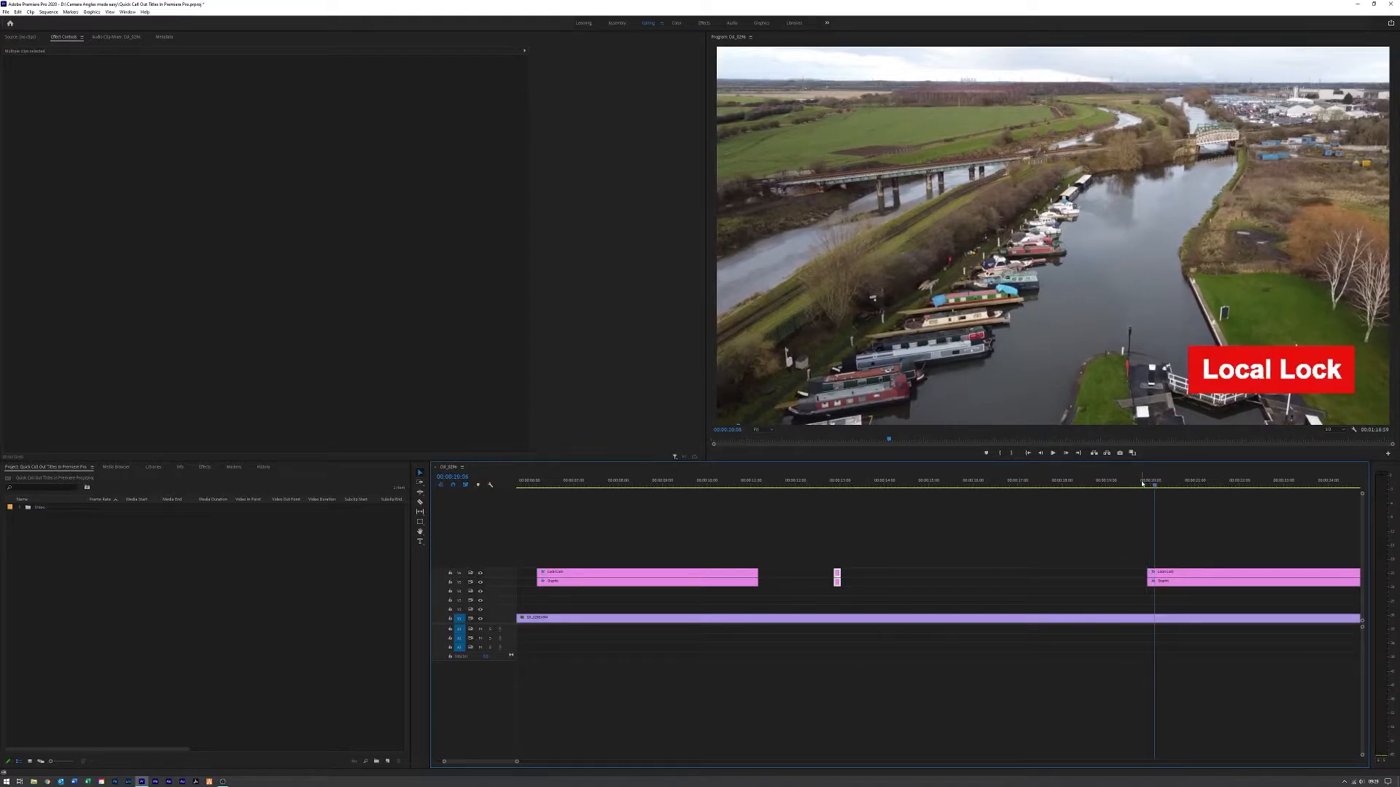
scroll(1312, 575, "right", 2)
left_click(1299, 579)
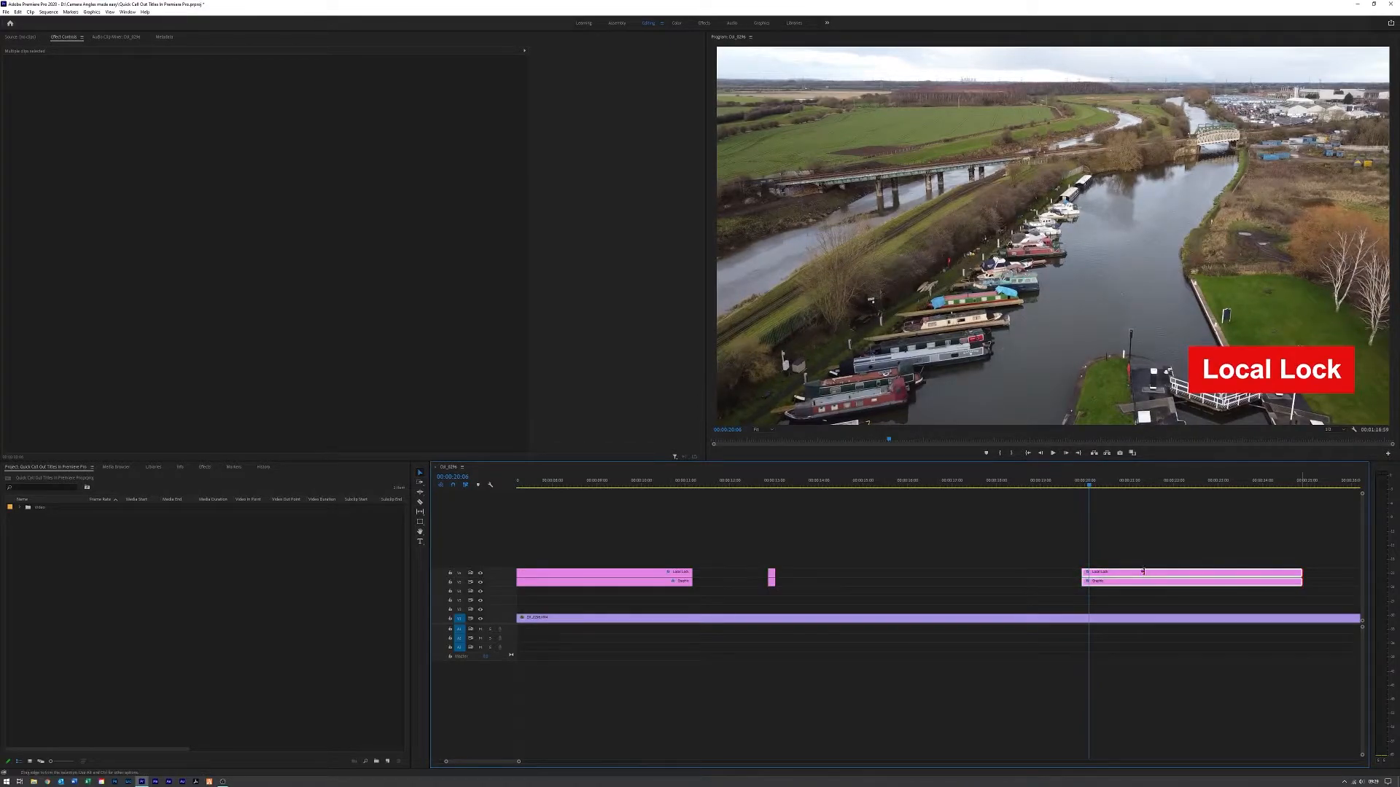
left_click_drag(1300, 576, 1106, 573)
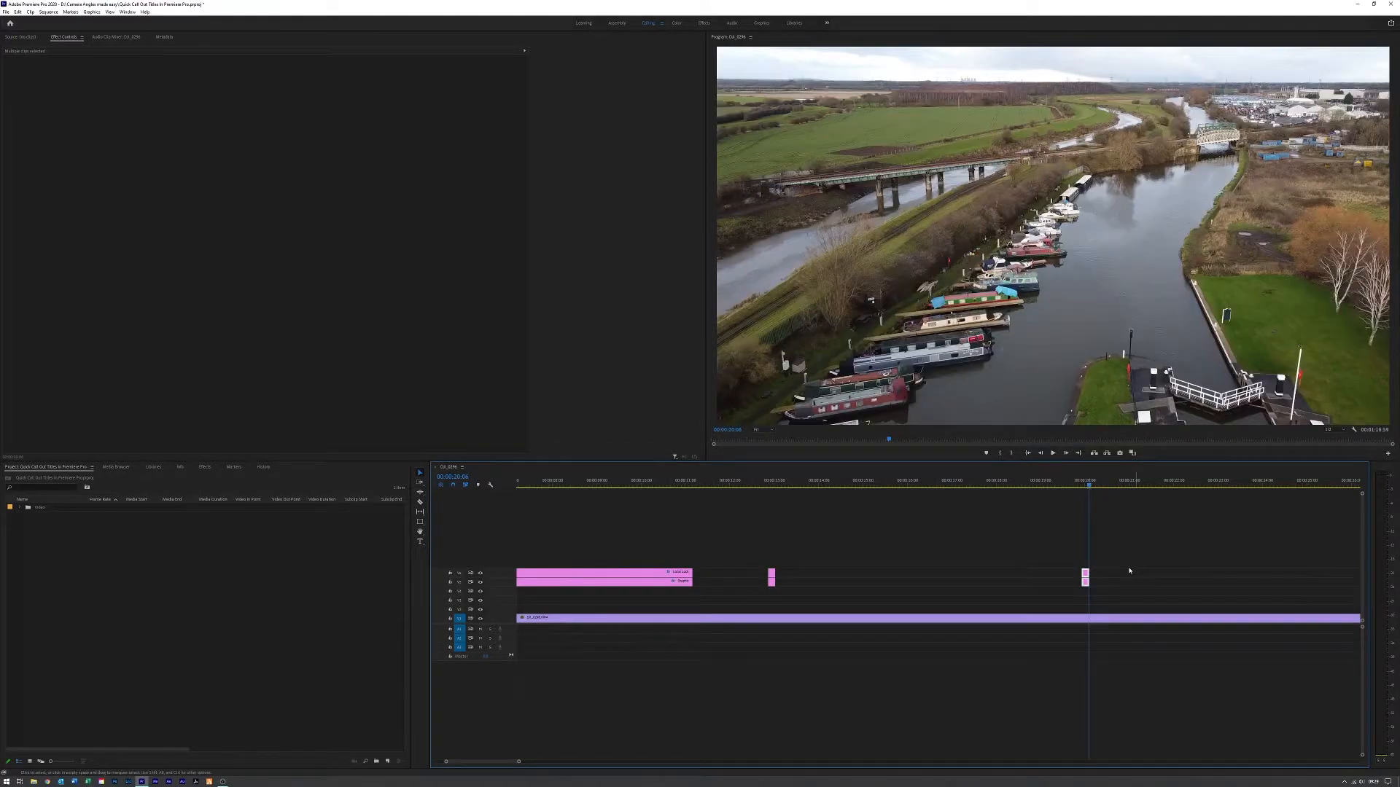
Step: Move the second shortened pair close to the first one and raise the full-length text and rectangle pair to tracks V8 and V7
scroll(1094, 572, "left", 3)
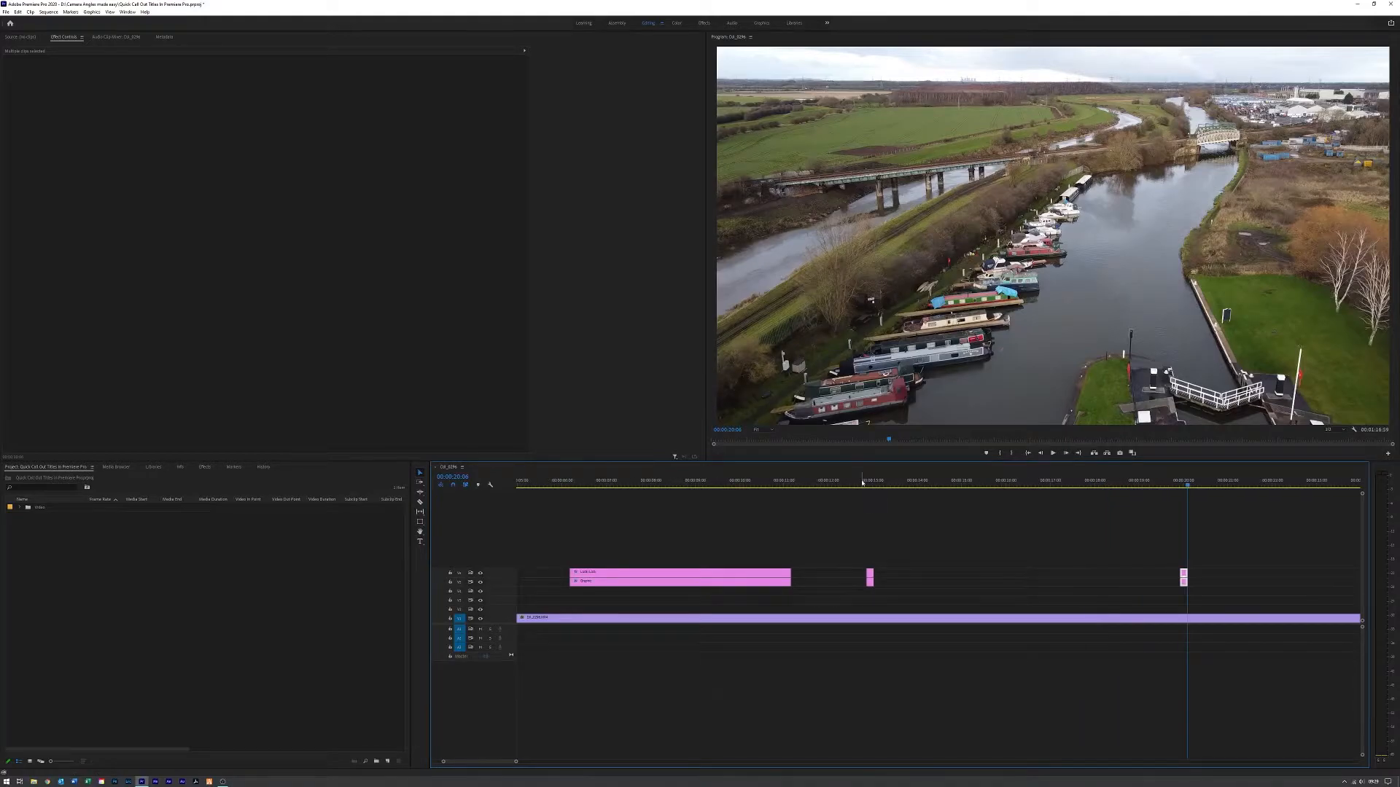
left_click(863, 482)
key("j")
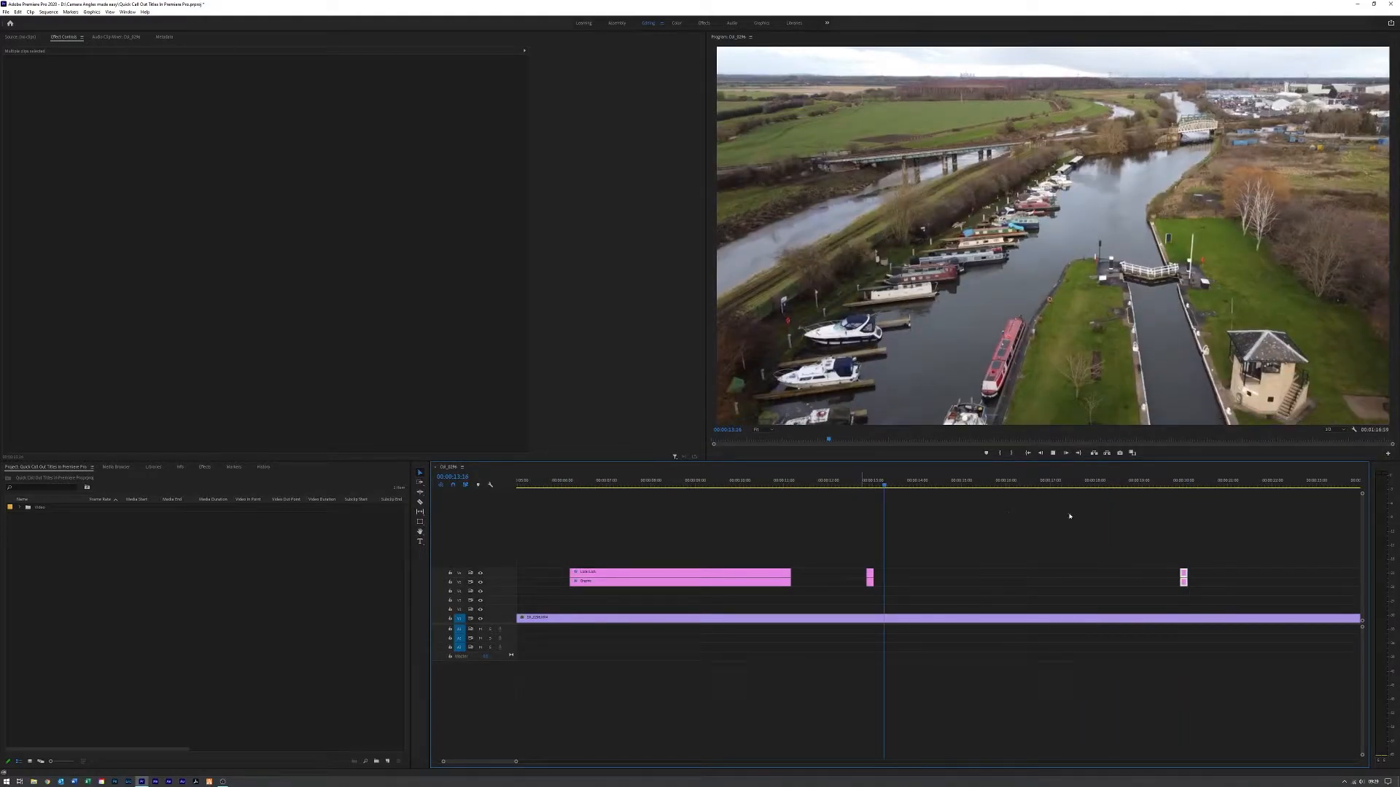
left_click(1175, 483)
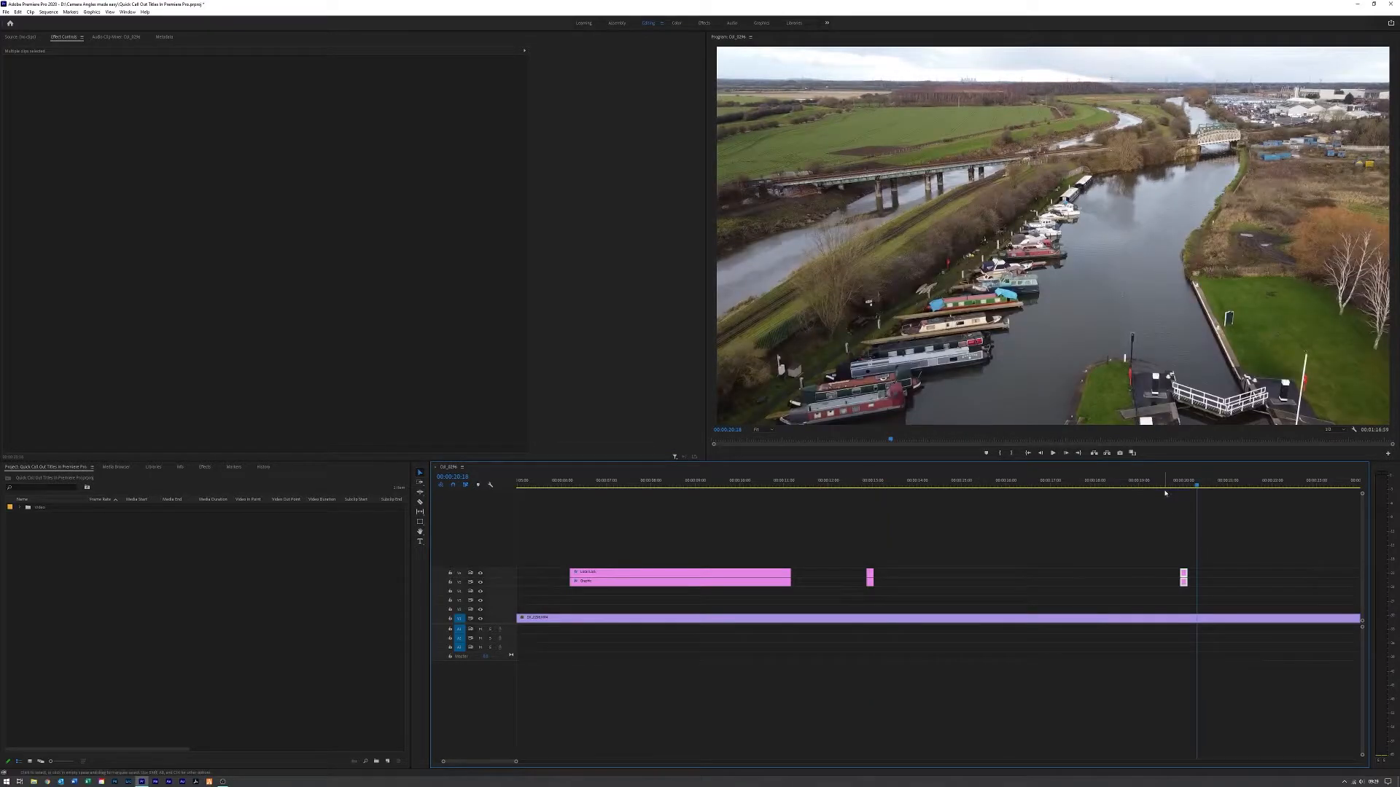
key("Left")
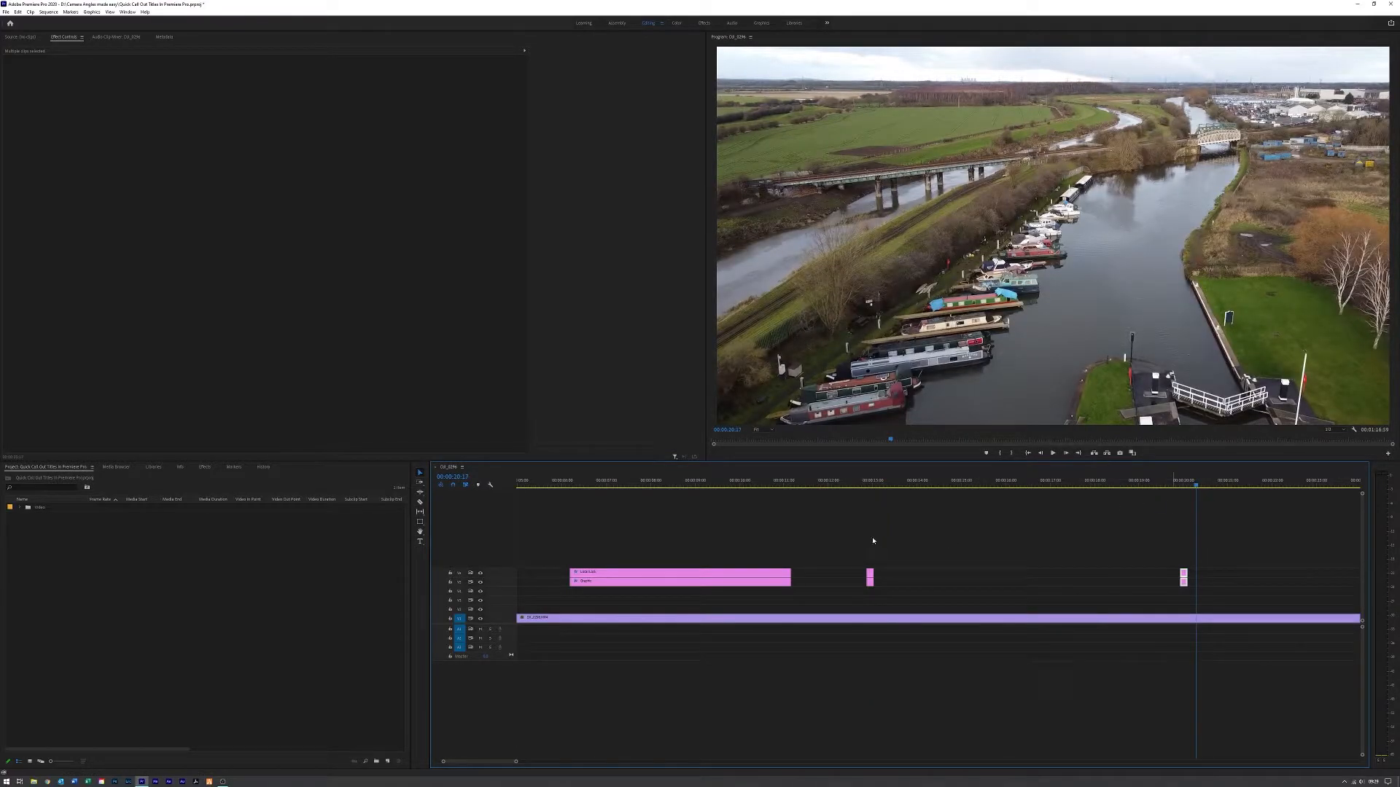
scroll(670, 592, "up", 3)
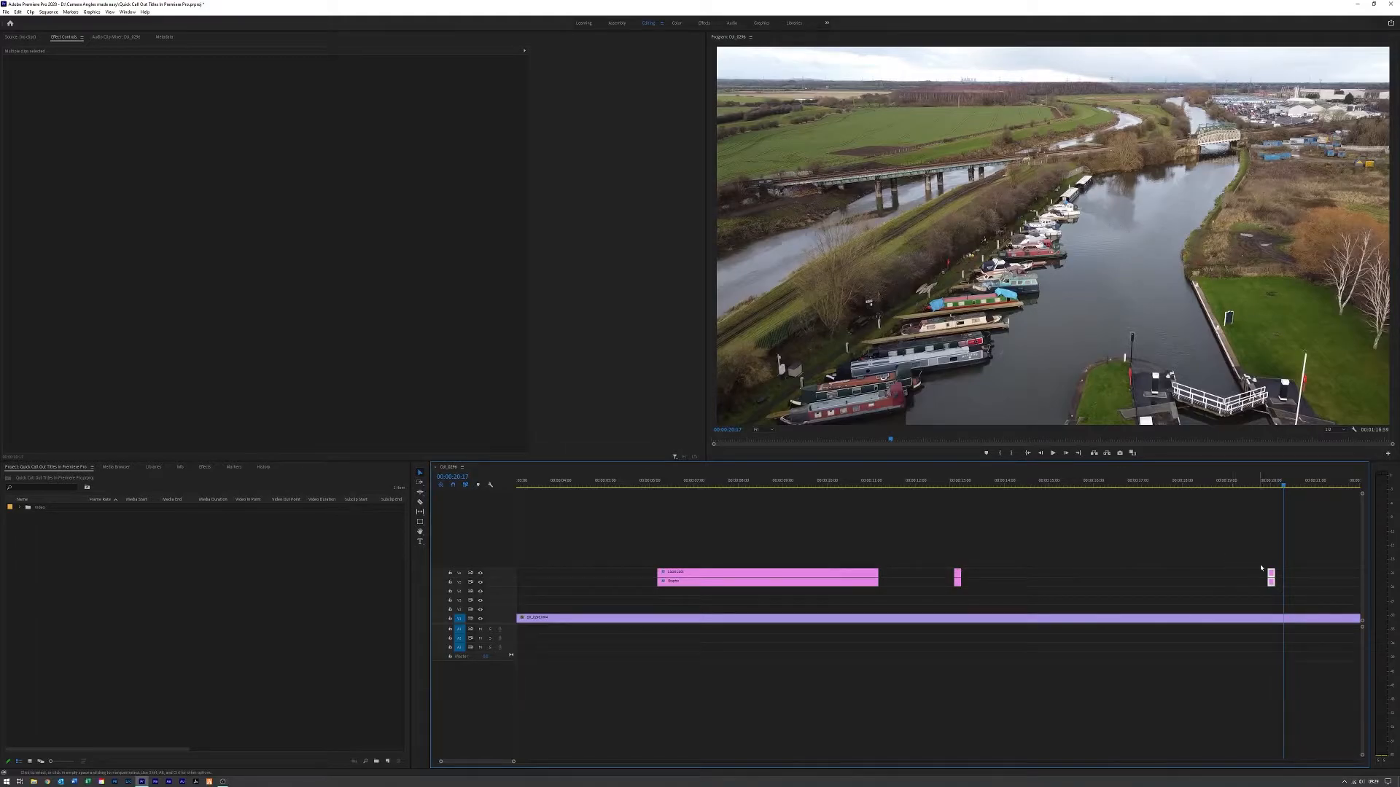
left_click_drag(1262, 557, 1289, 588)
left_click_drag(1017, 577, 984, 576)
left_click_drag(708, 606, 733, 559)
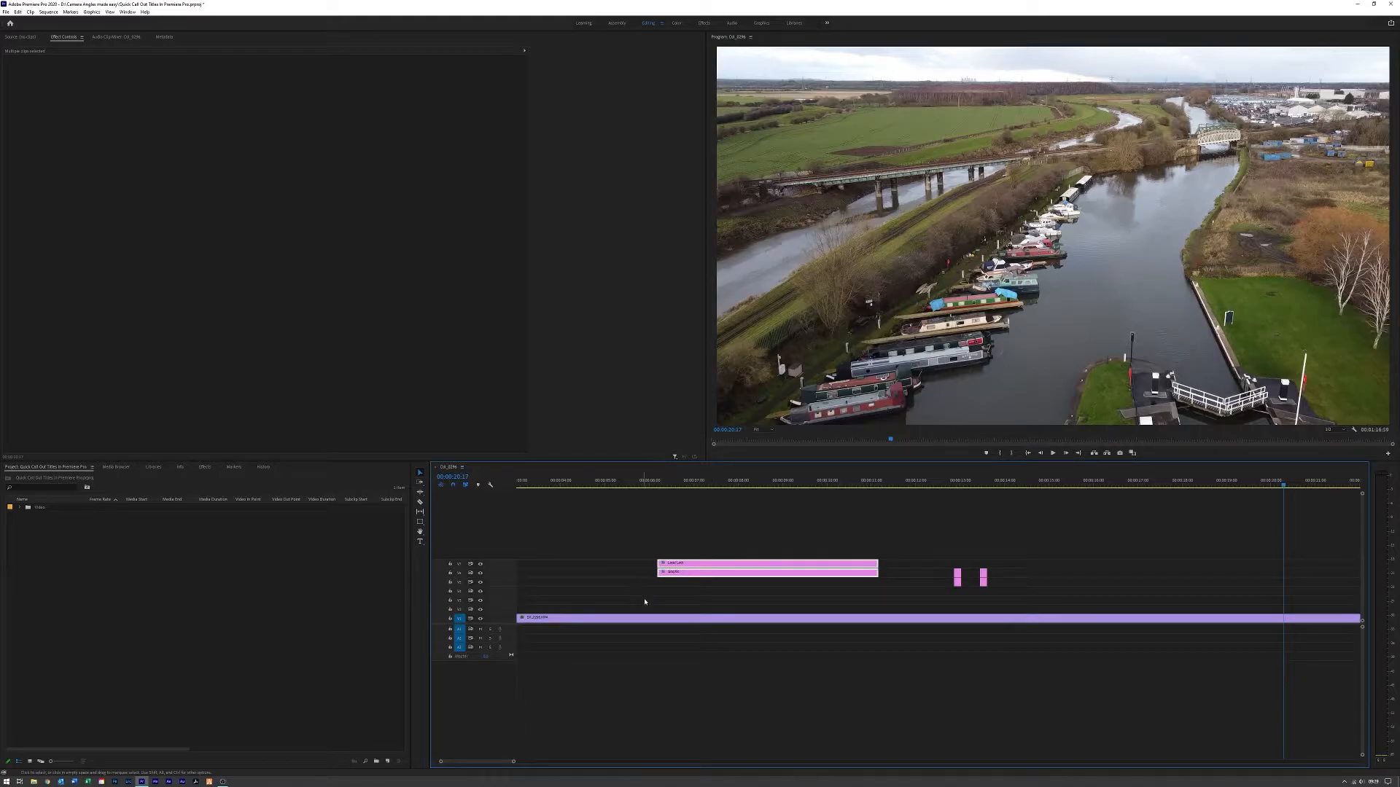
left_click_drag(700, 569, 722, 552)
Step: Place the shortened pairs end to end directly before the full-length title, one on V5 and V6, the earlier one on V3 and V4
left_click(958, 580)
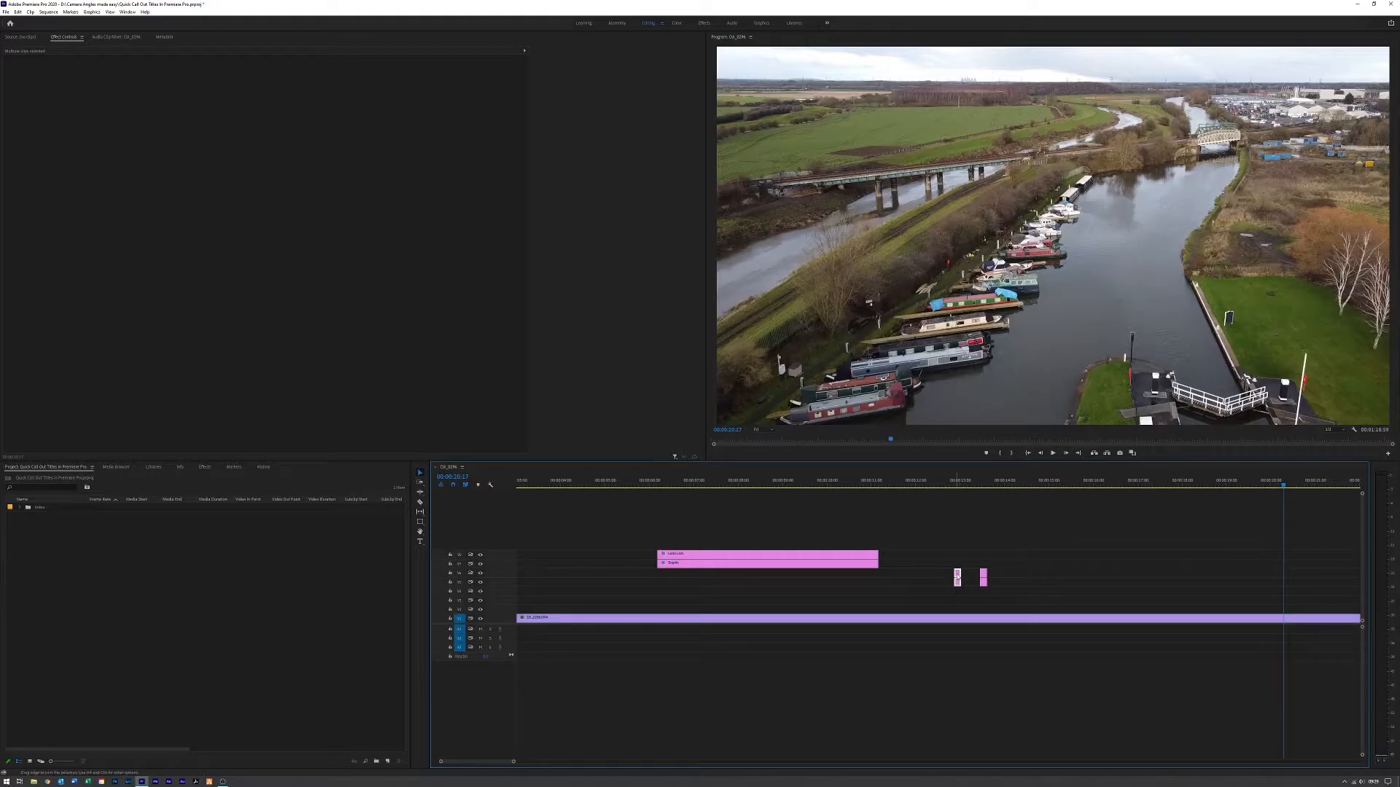
left_click_drag(700, 588, 656, 580)
left_click(983, 577)
left_click_drag(646, 598, 647, 597)
Step: Scale the red rectangle in the earliest short pair, on V3, down to about a third of its size
left_click_drag(655, 487, 645, 487)
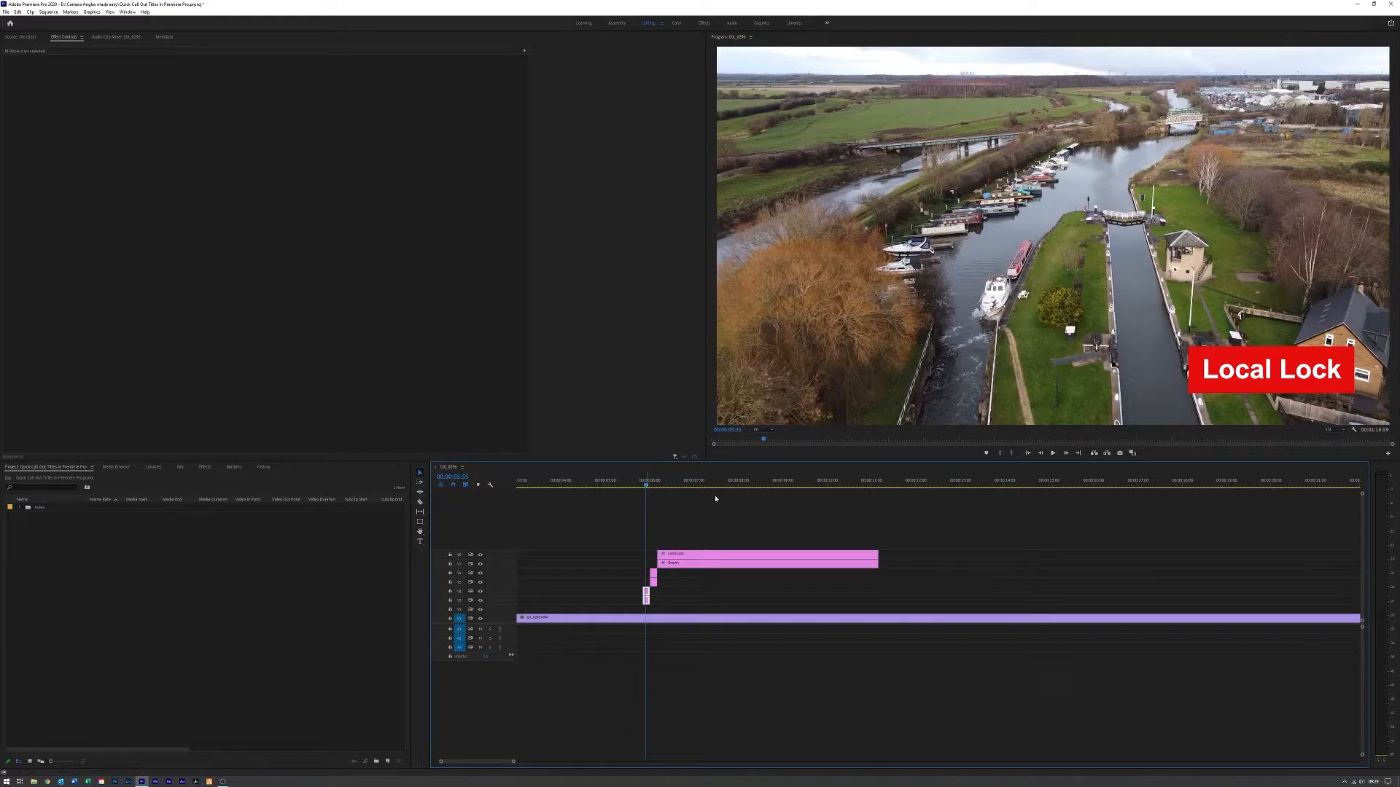
left_click(680, 596)
left_click(646, 602)
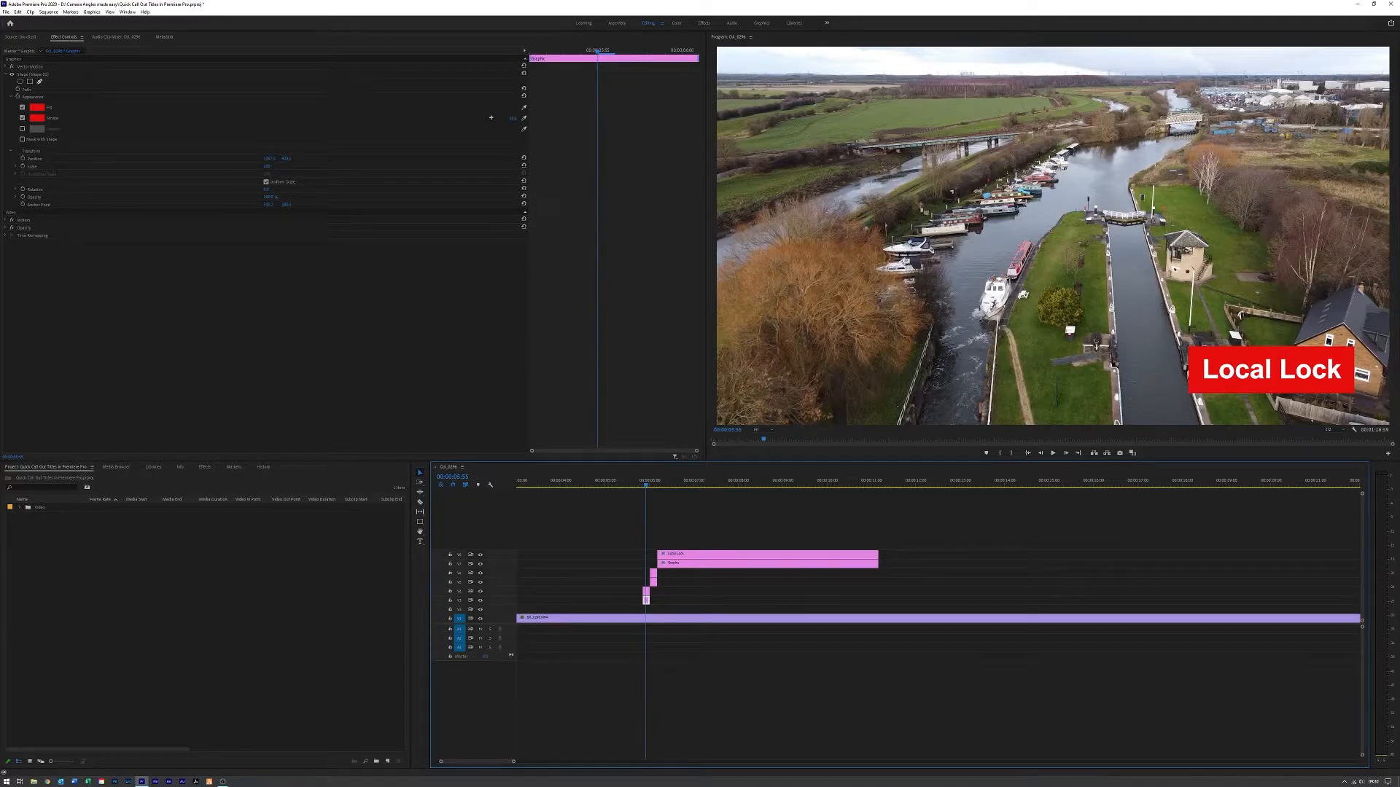
left_click_drag(267, 166, 219, 166)
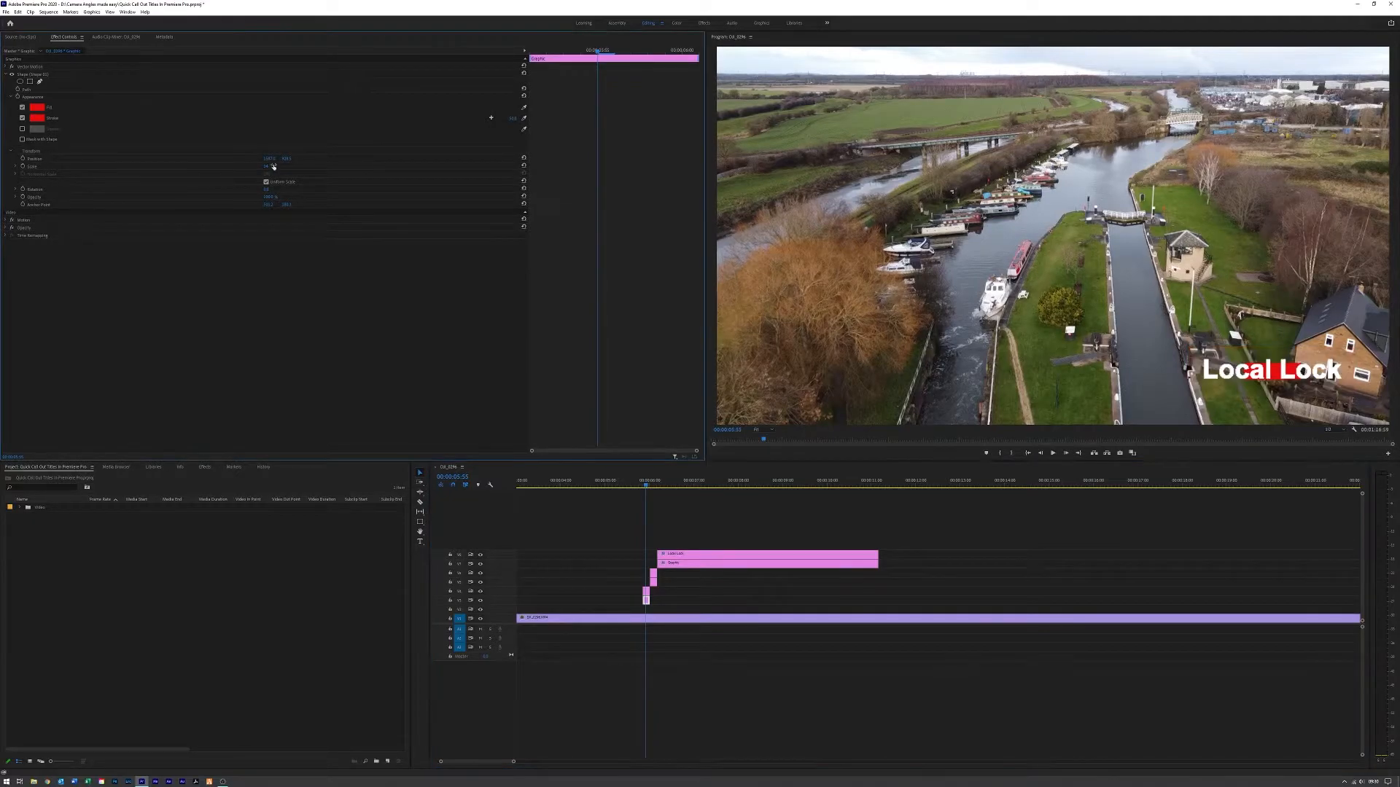
Step: Reduce the earliest short pair's Local Lock text to font size 80 and centre it on the small red rectangle
left_click(647, 592)
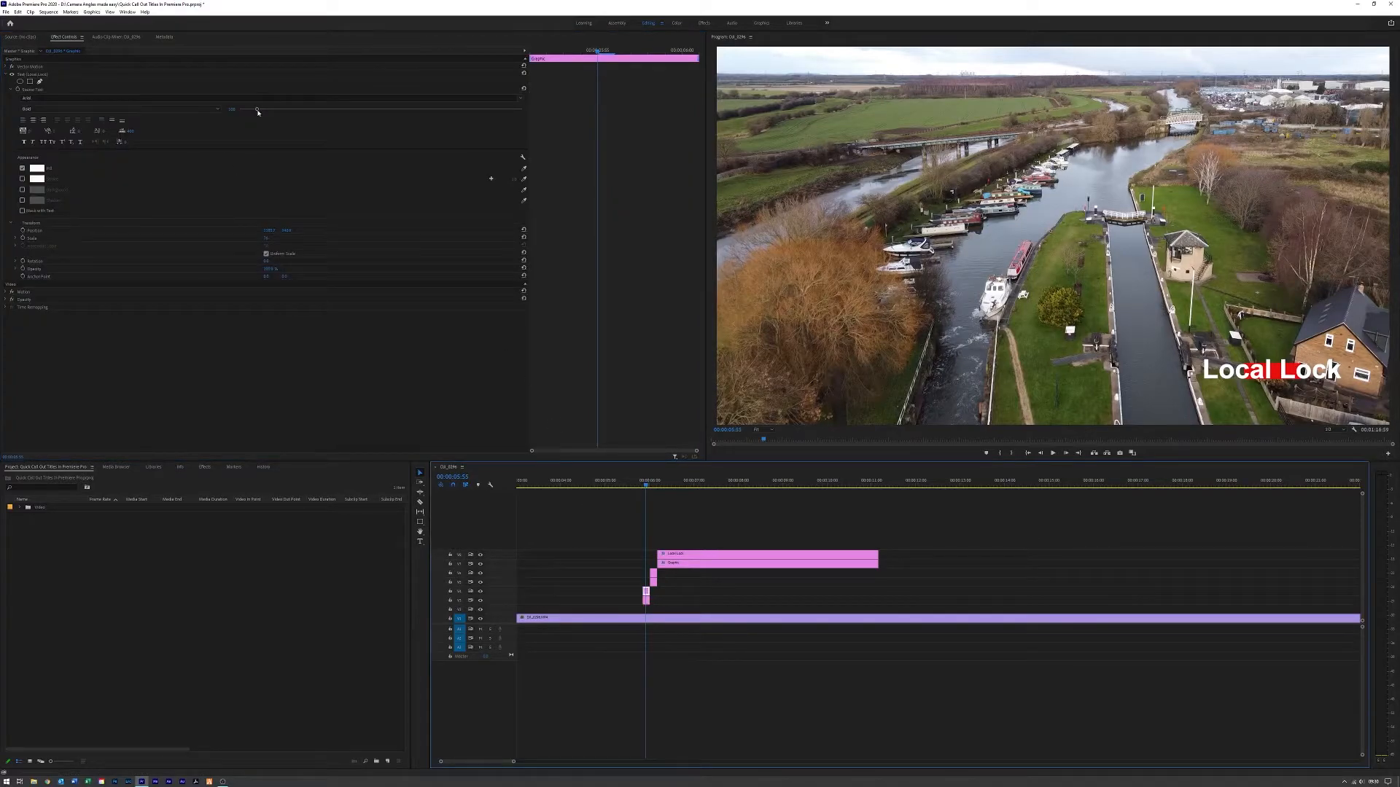
left_click_drag(257, 111, 248, 113)
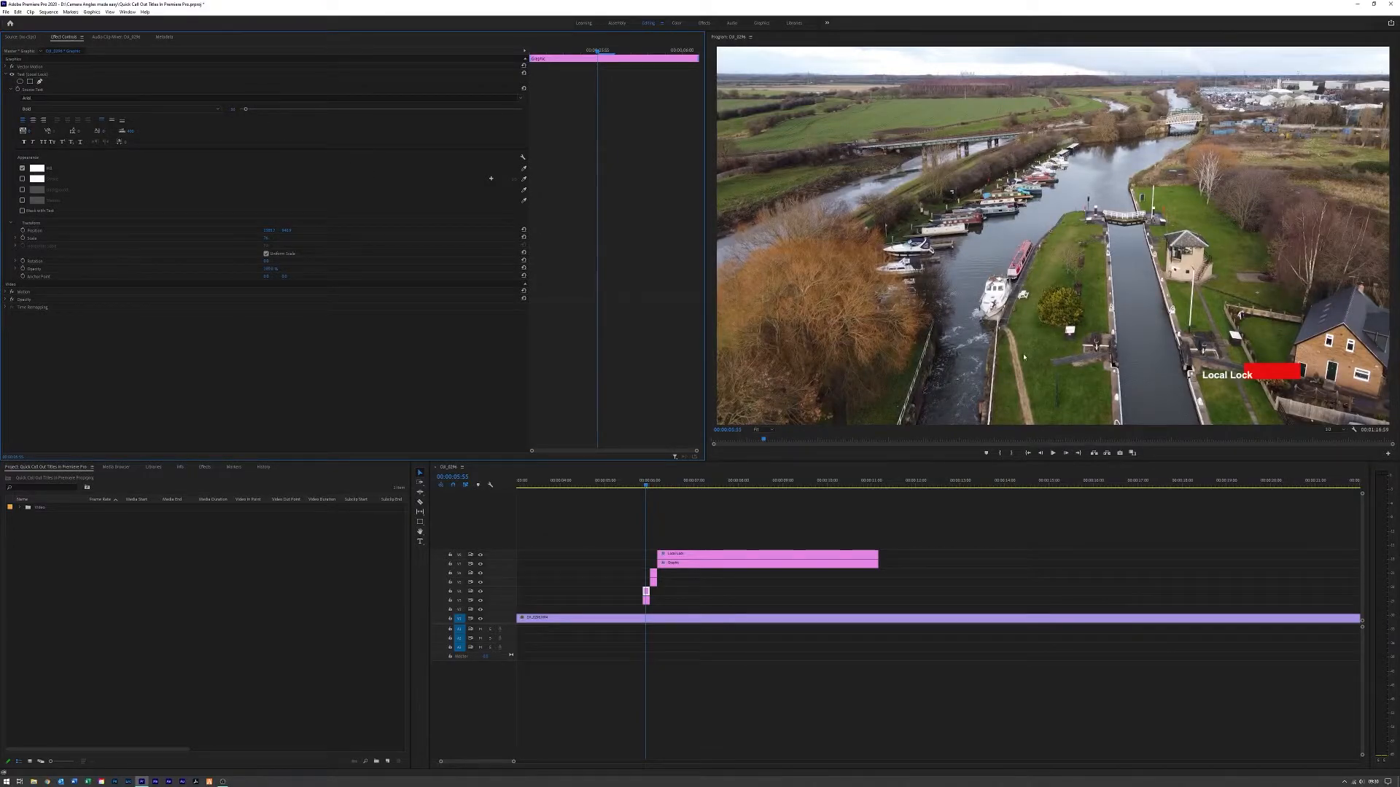
left_click(1230, 375)
left_click_drag(1262, 375, 1271, 373)
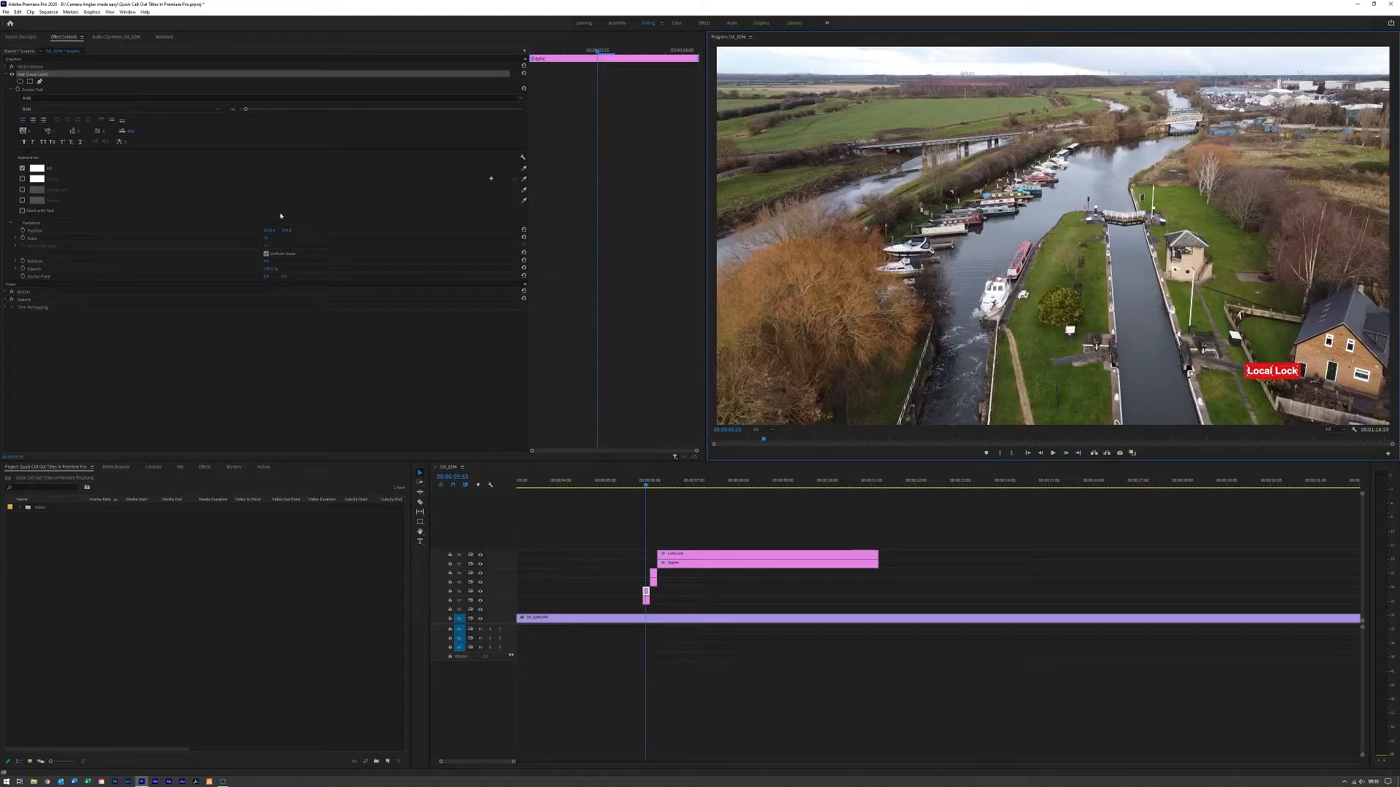
left_click(233, 108)
type("80")
key("Return")
left_click_drag(1280, 375, 1285, 375)
Step: Set the scale of the red rectangle in the second short pair, on V5, to 150
left_click(1036, 553)
left_click(698, 484)
mouse_move(636, 486)
left_mouse_down()
mouse_move(684, 491)
mouse_move(654, 492)
left_mouse_up()
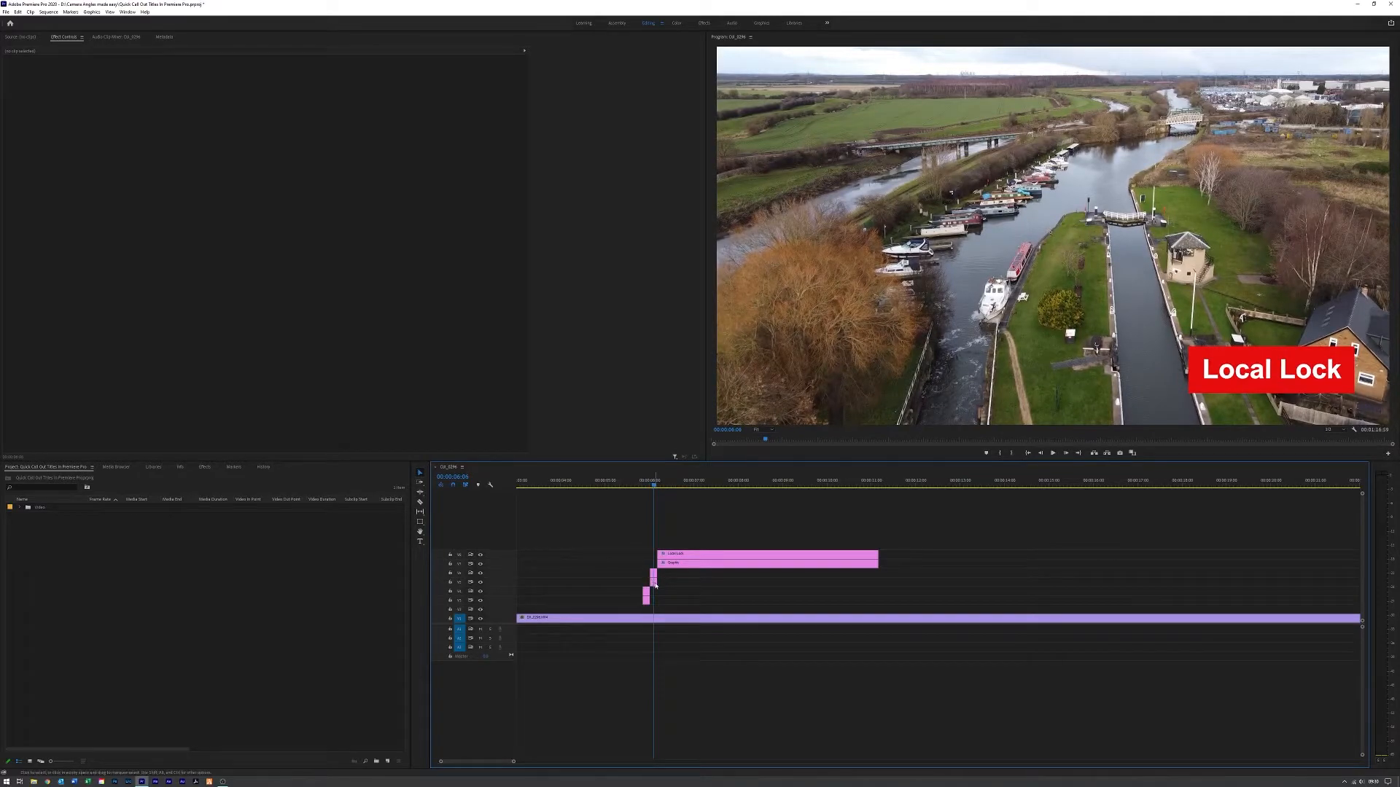
left_click(654, 581)
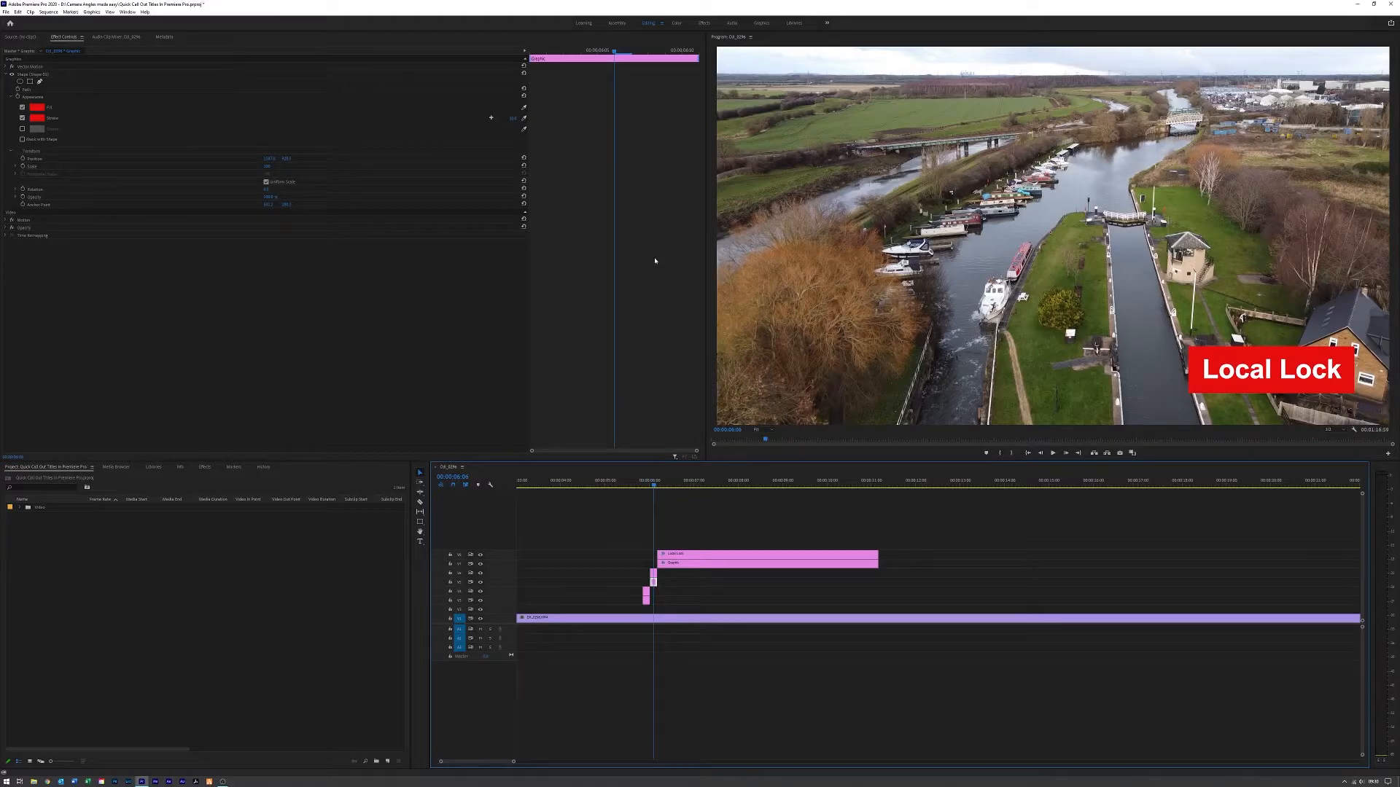
left_click(269, 165)
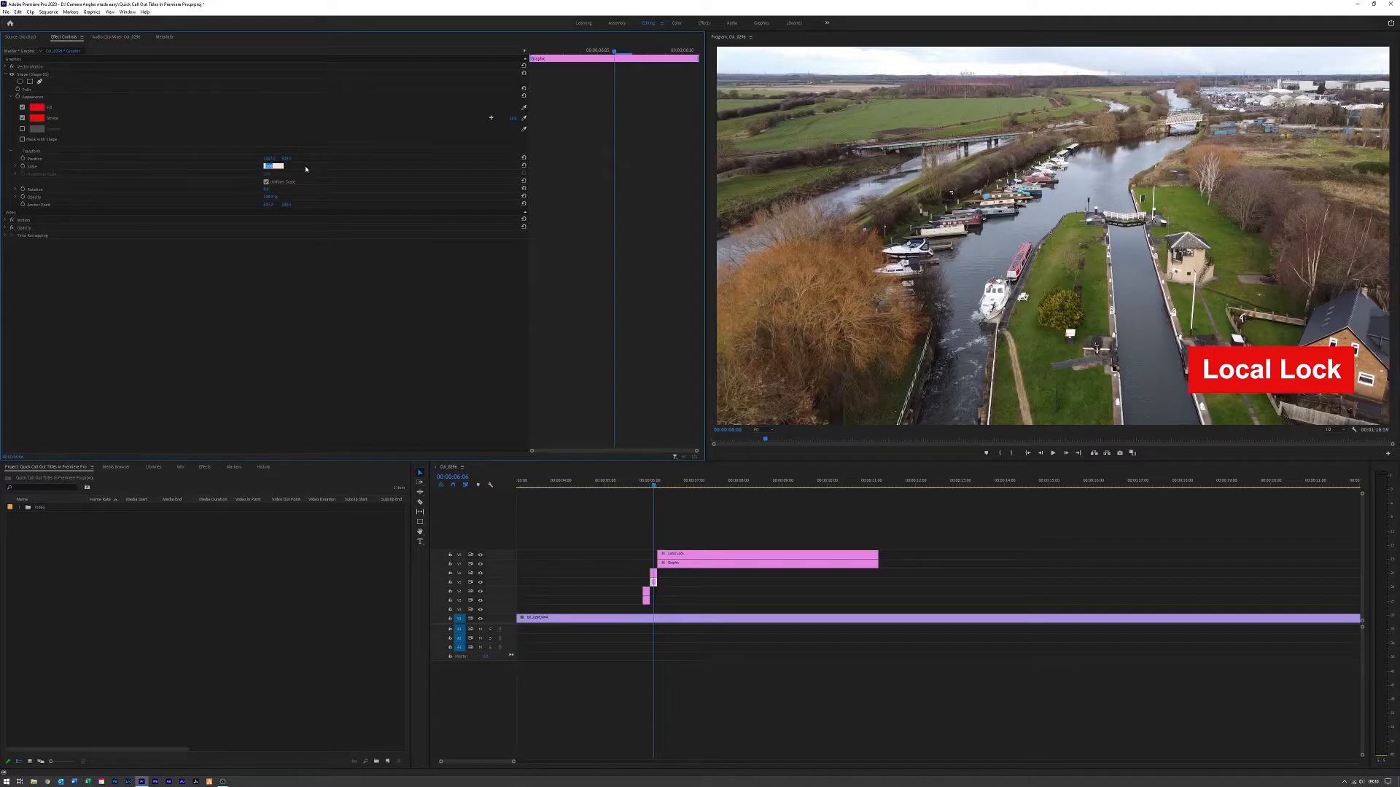
type("150")
key("Return")
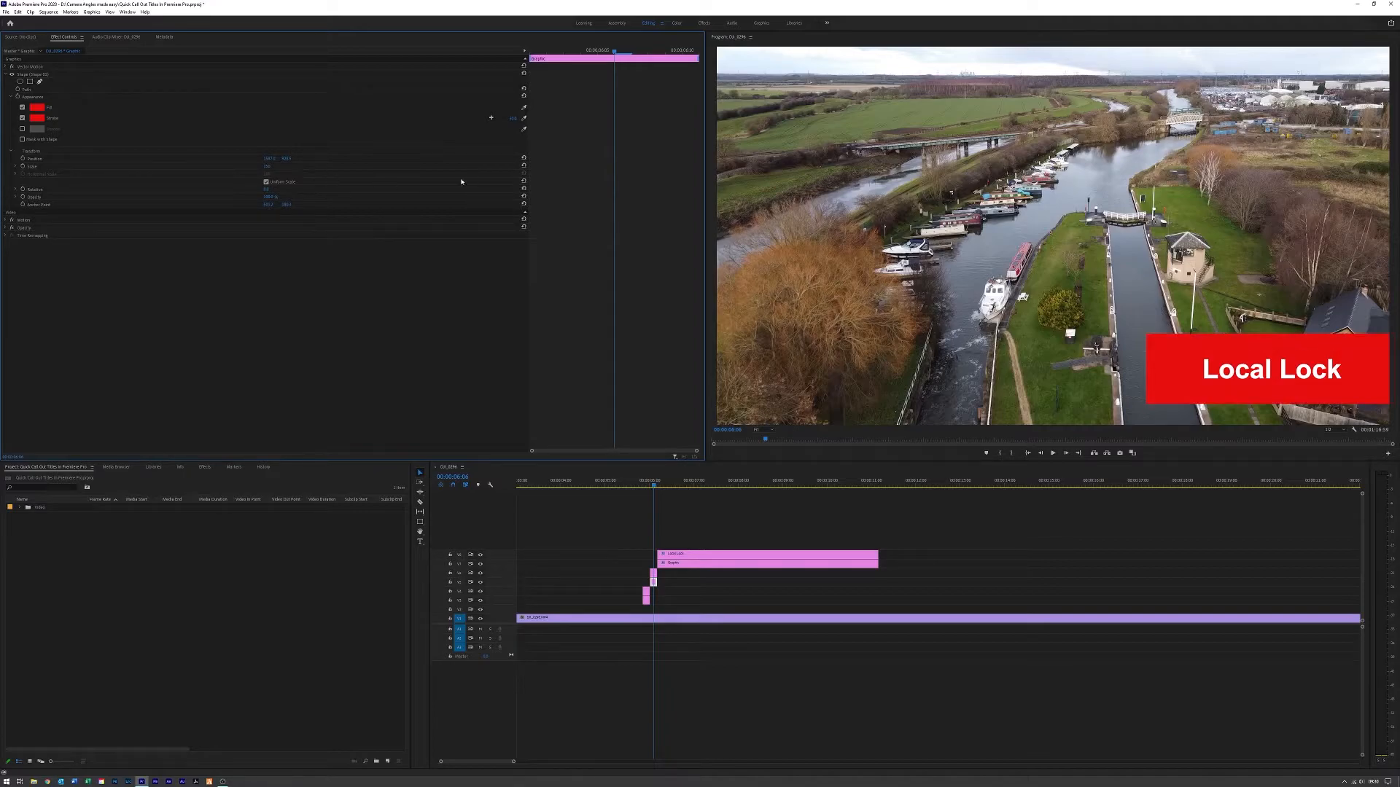
Step: Tilt the enlarged red rectangle clockwise by about 9 degrees, after trying a rotation of -9
left_click(269, 189)
type("-9")
key("Return")
left_click(272, 189)
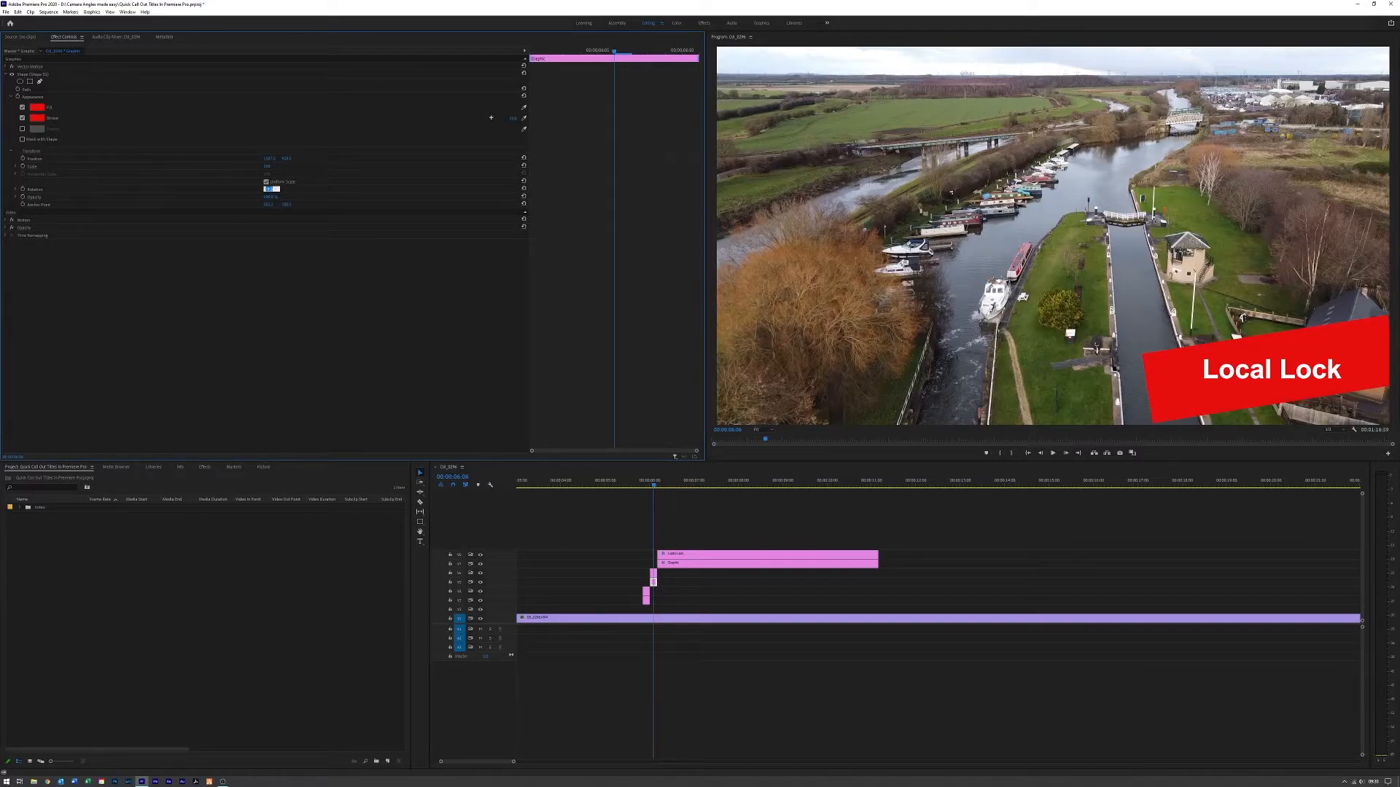
type("-5")
key("Return")
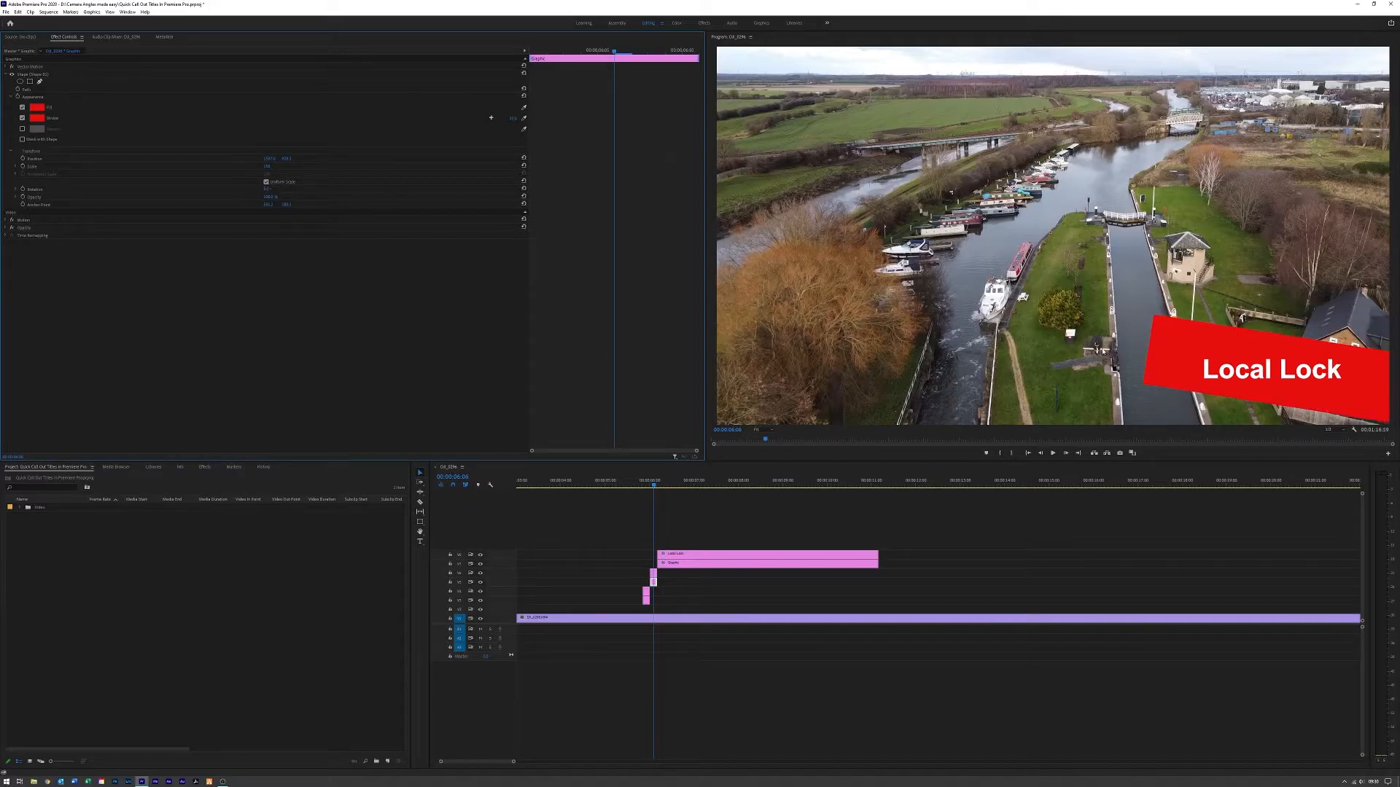
Step: Set the font size of the Local Lock text over the tilted rectangle to 150
left_click(1270, 379)
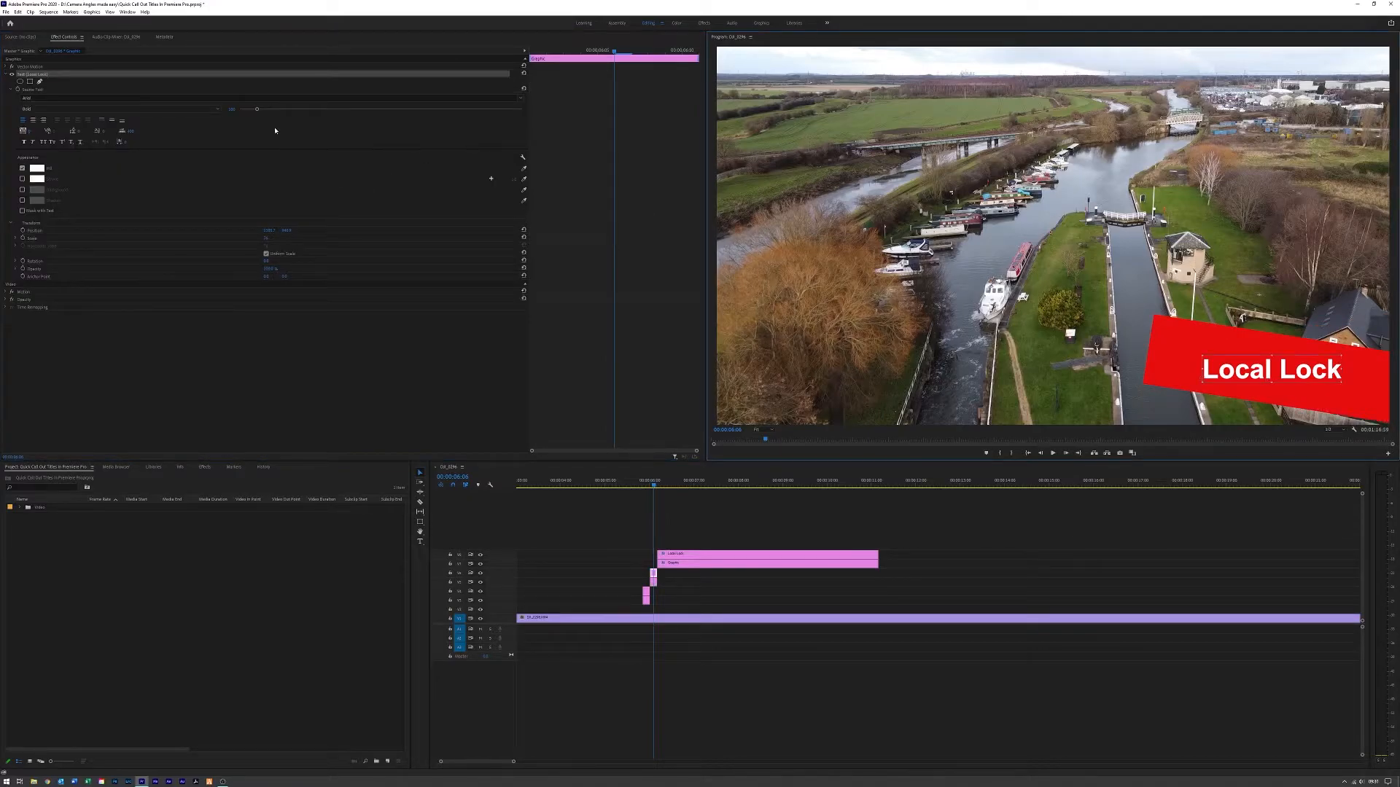
left_click(231, 110)
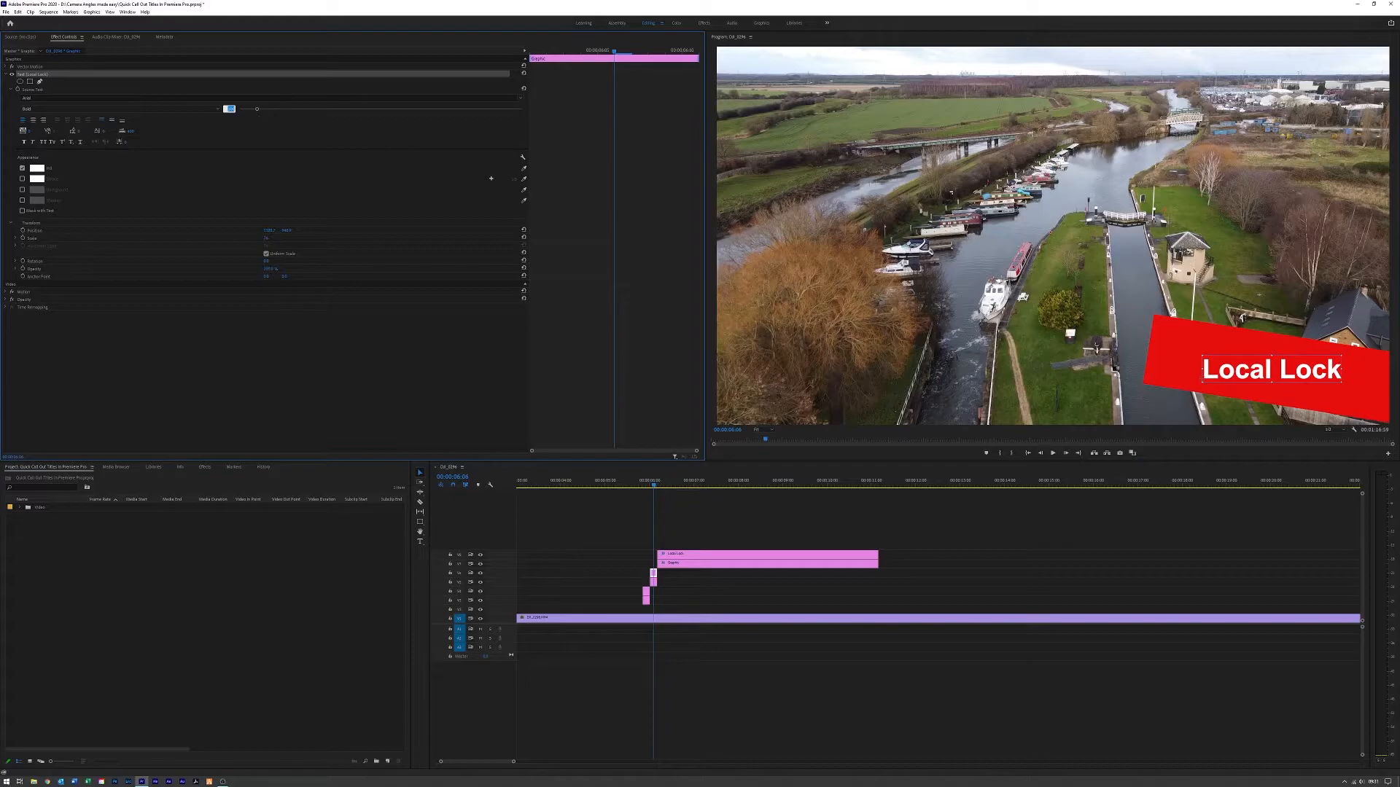
type("150")
key("Return")
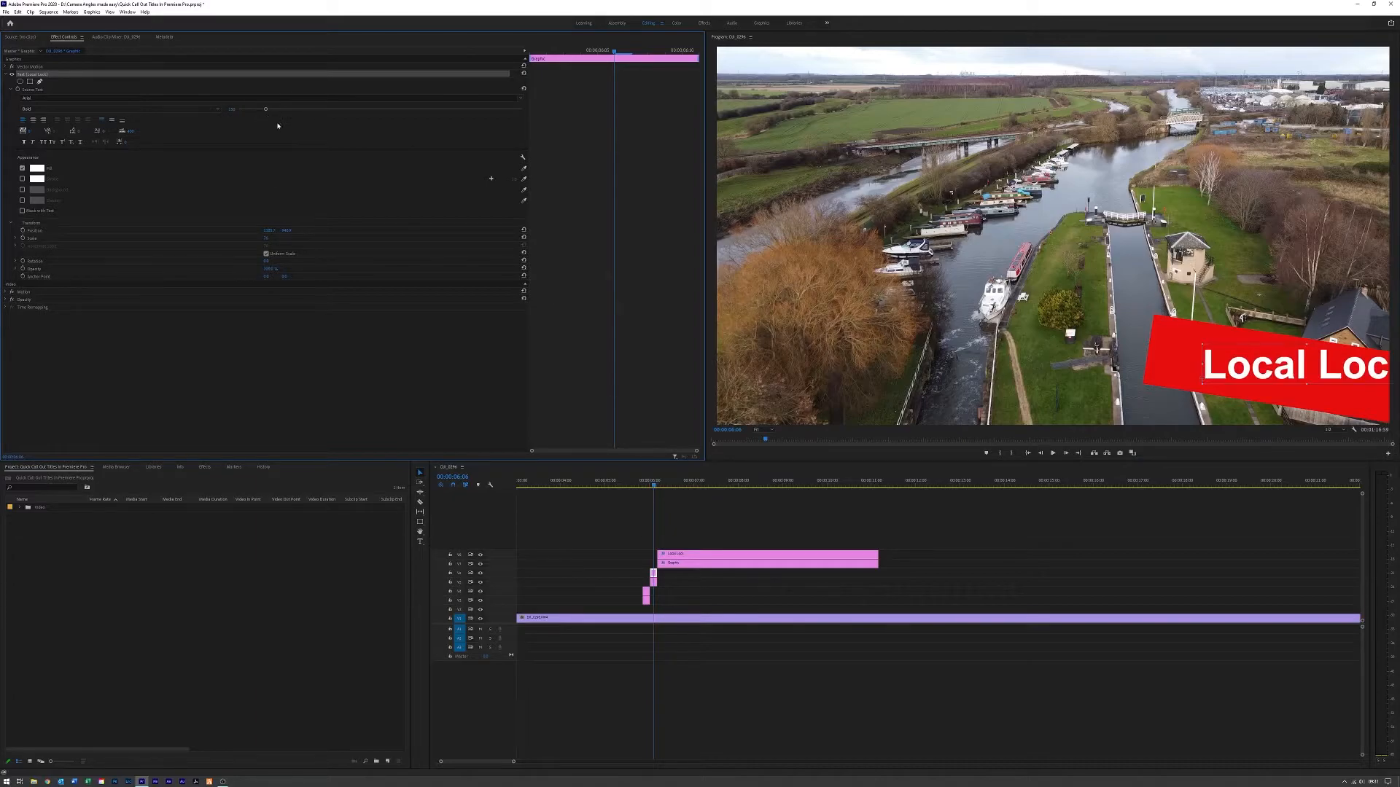
Step: Rotate the enlarged Local Lock text by 9 degrees and centre it on the tilted rectangle
left_click(271, 260)
type("9")
key("Return")
left_click(1268, 383)
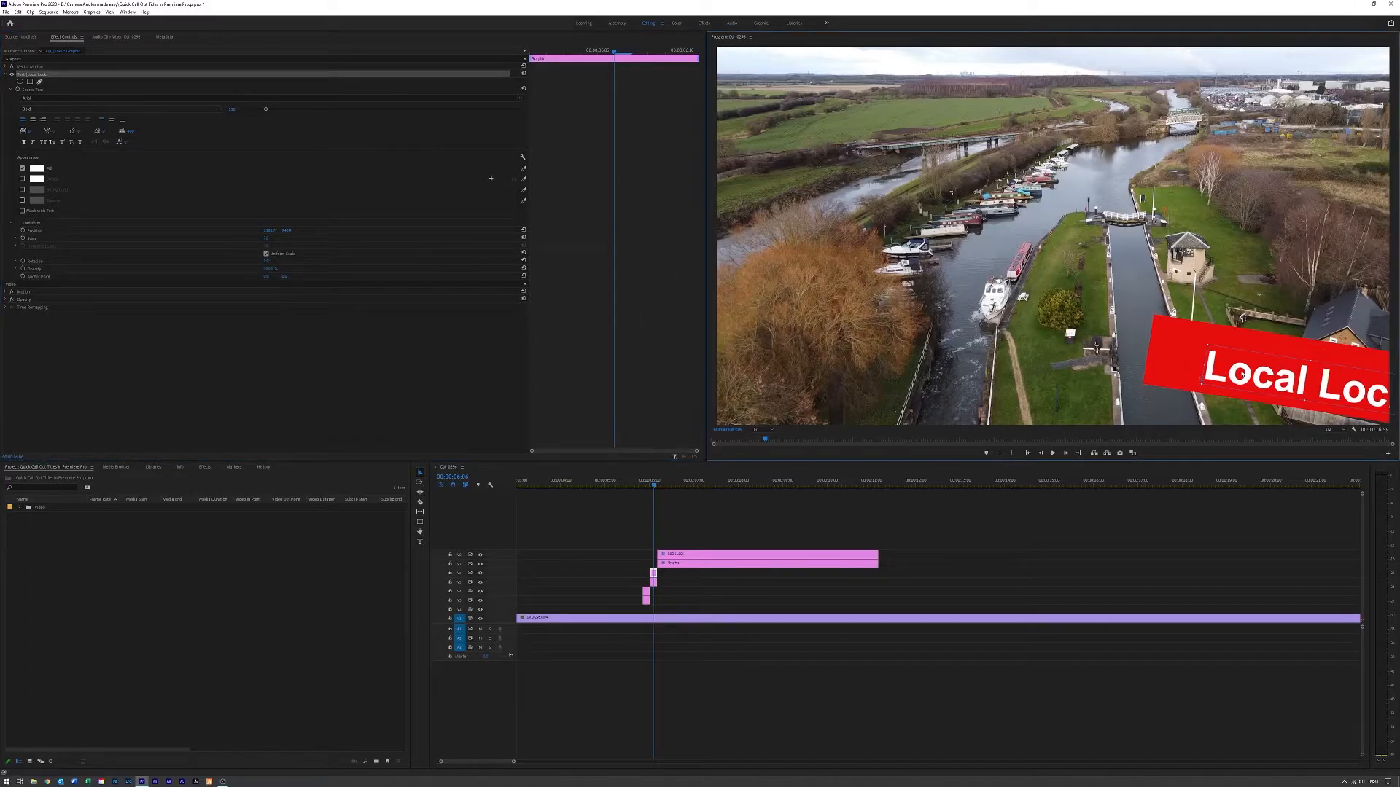
left_click_drag(1243, 372, 1240, 372)
Step: Play back and scrub through the title's start to check the pop-in from small to enlarged and tilted to final size
left_click_drag(654, 483, 647, 487)
key("space")
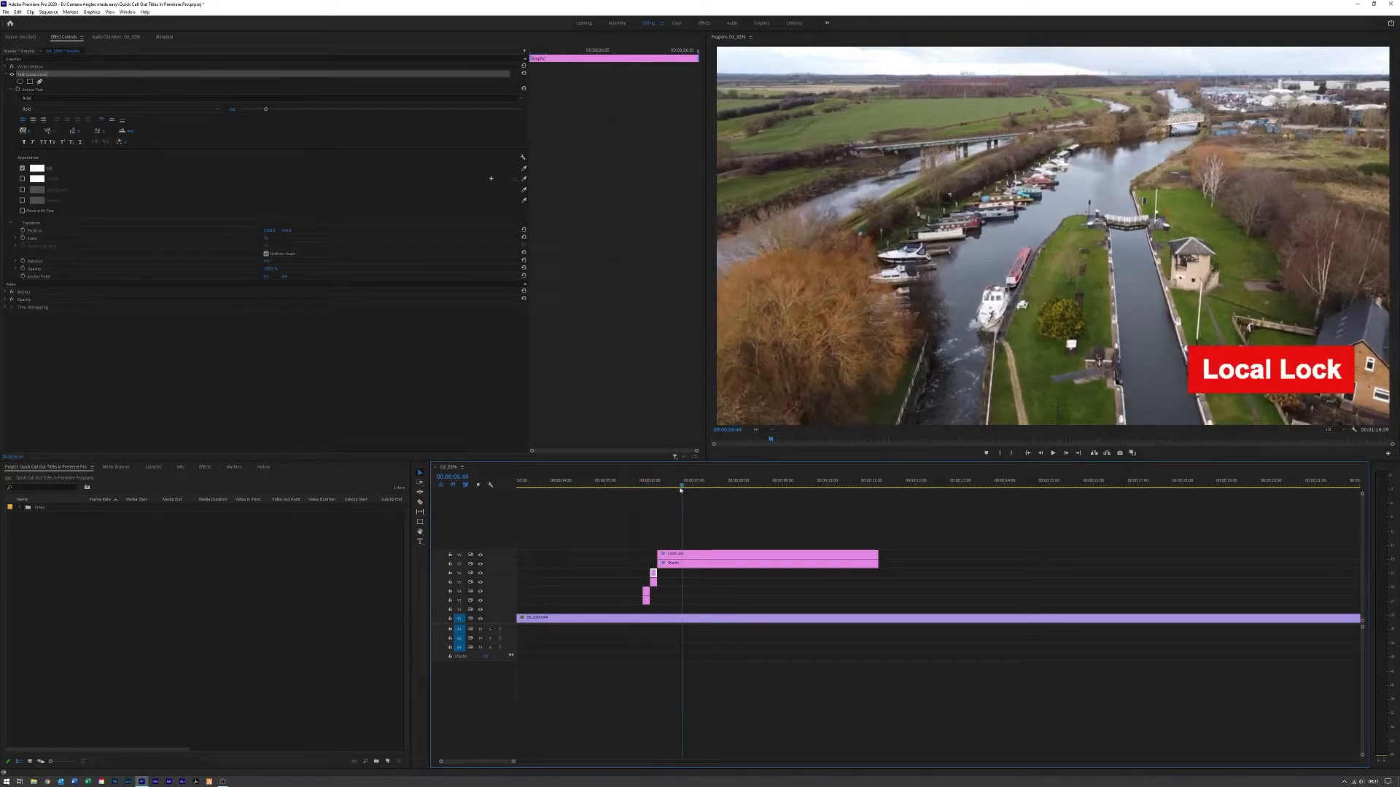
left_click_drag(632, 495, 672, 502)
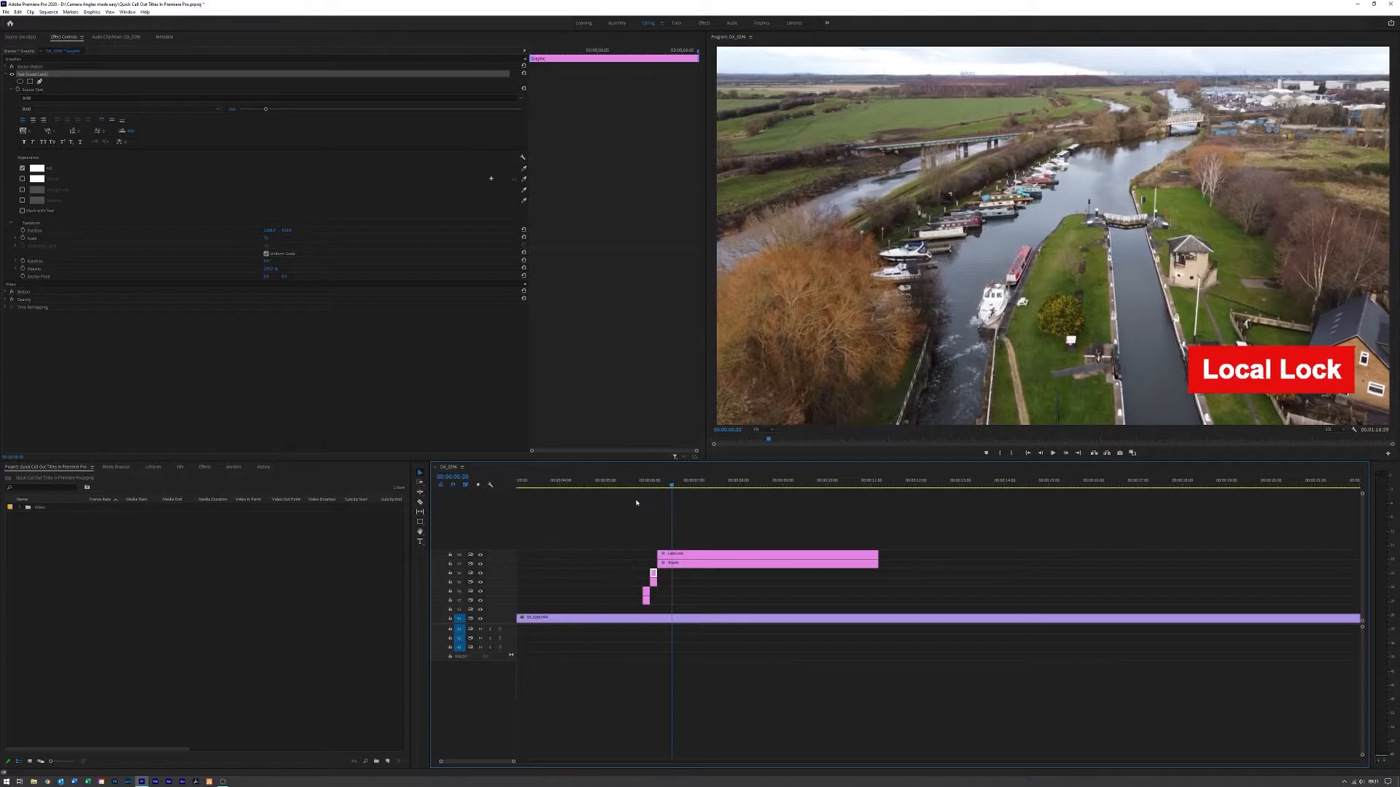
key("space")
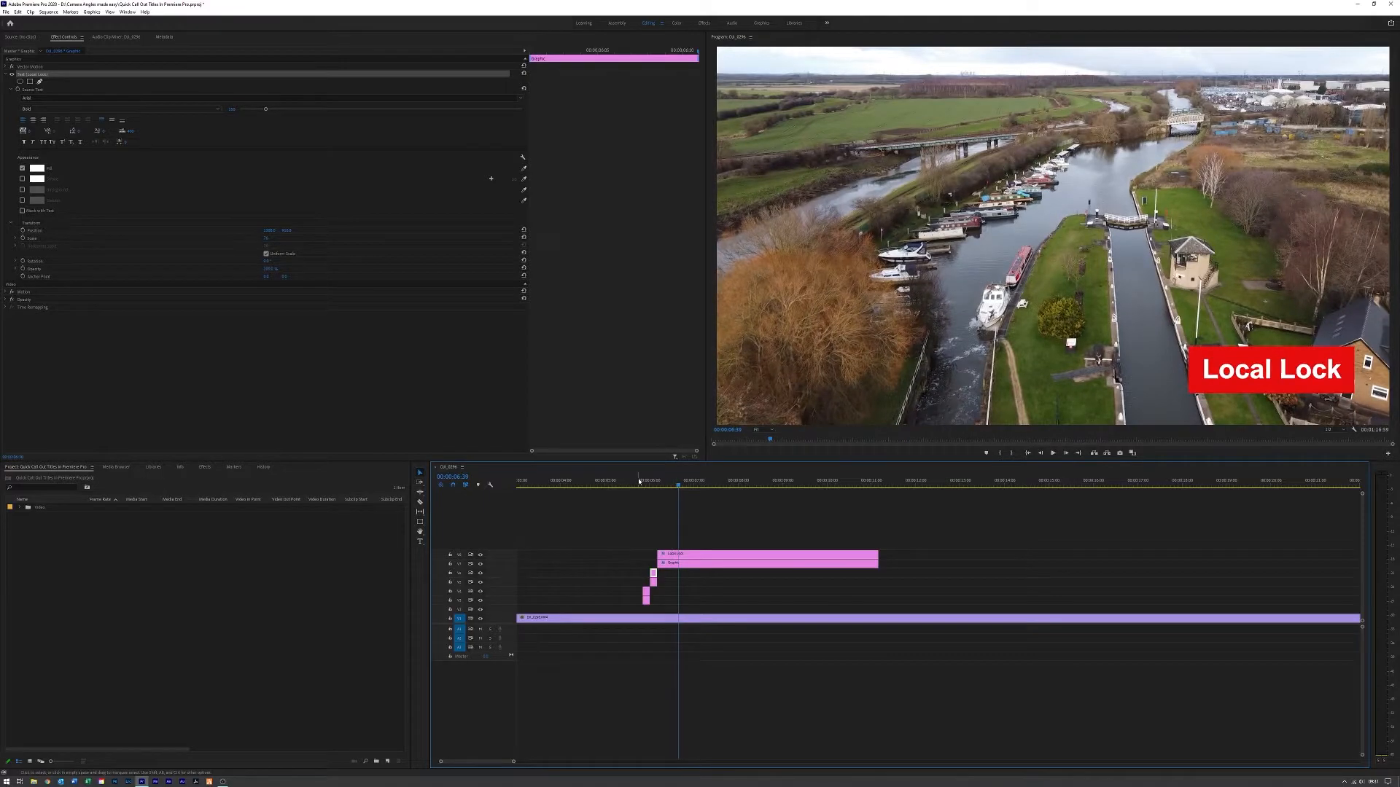
key("Left")
key("Left")
key("Left")
key("Left")
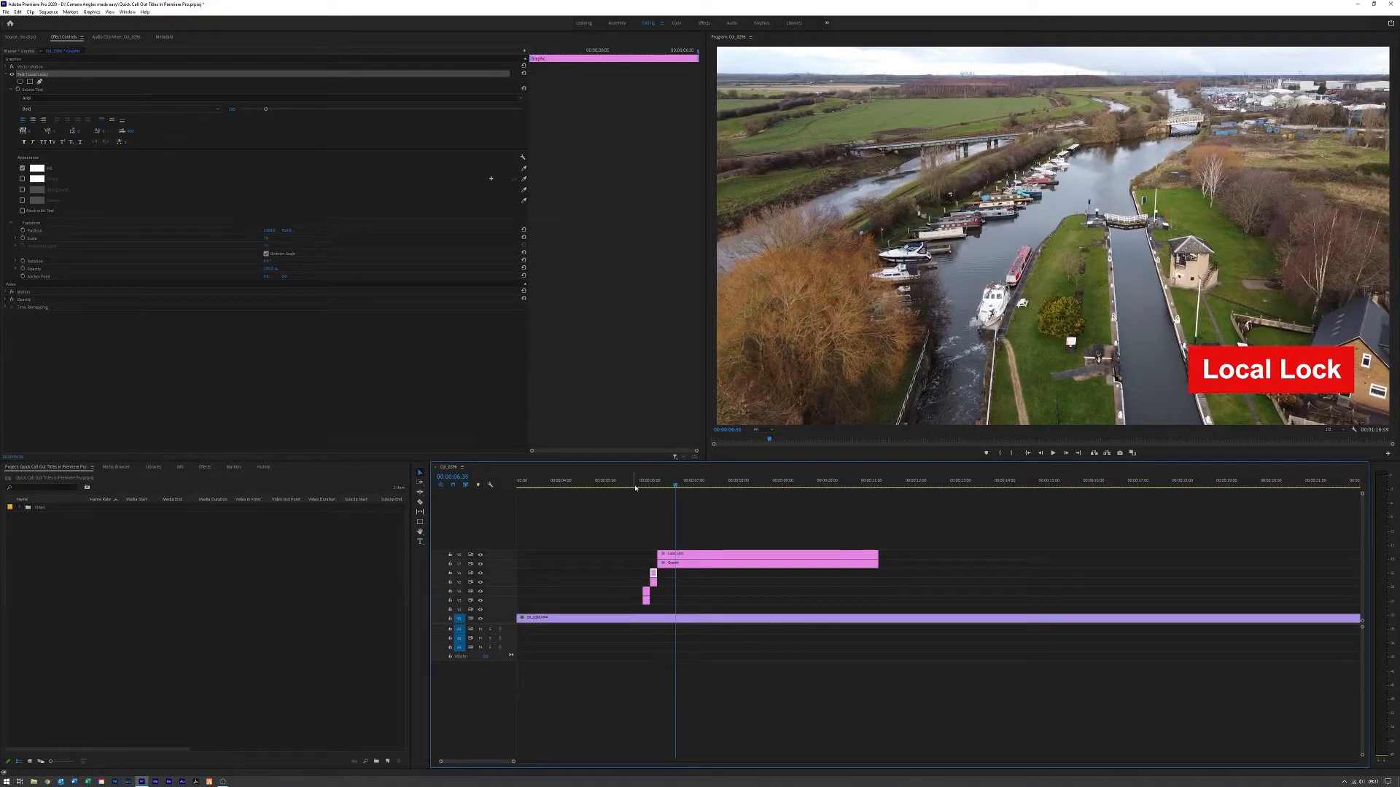
Step: Trim the end of the two small Local Lock clips so they last about half as long
left_click_drag(634, 485, 643, 483)
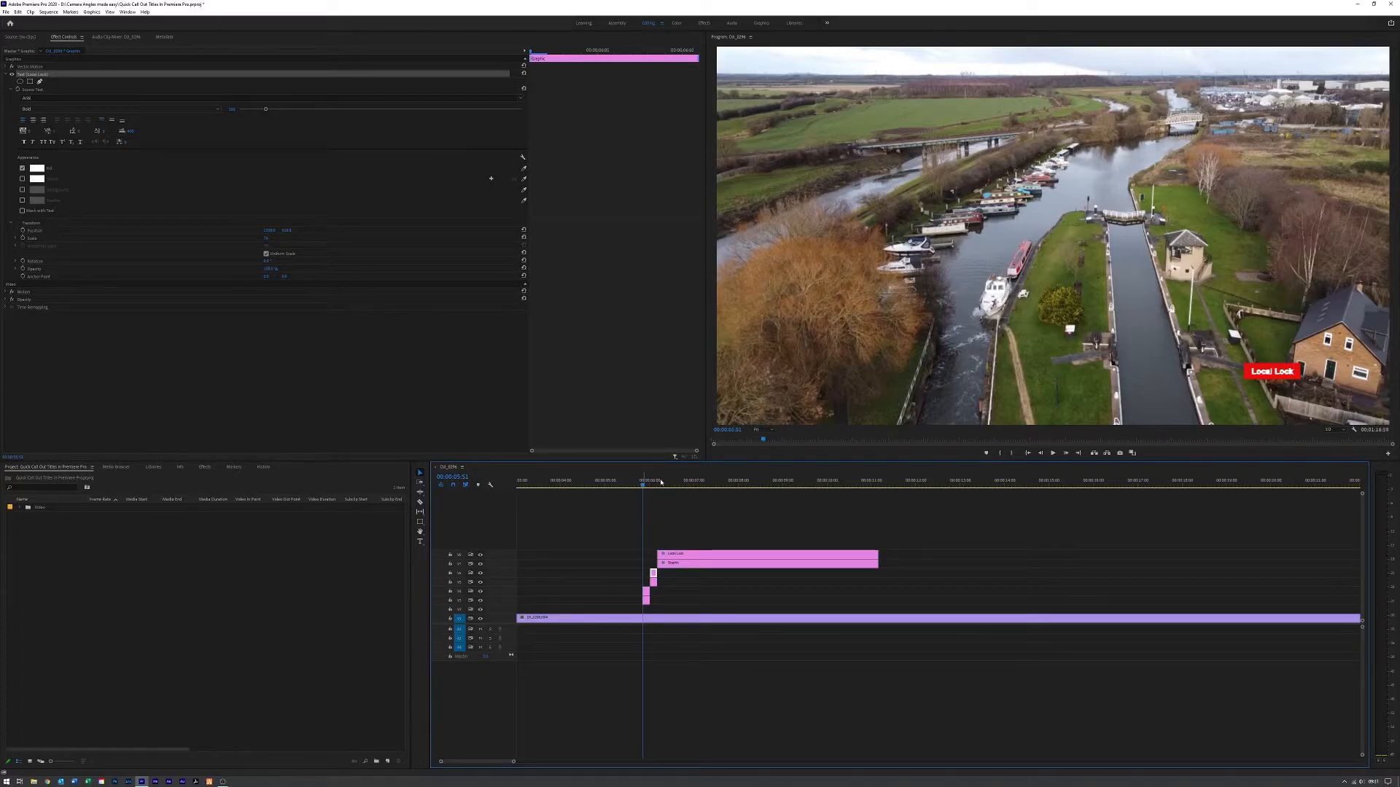
key("shift+Right")
left_click_drag(662, 592, 646, 600)
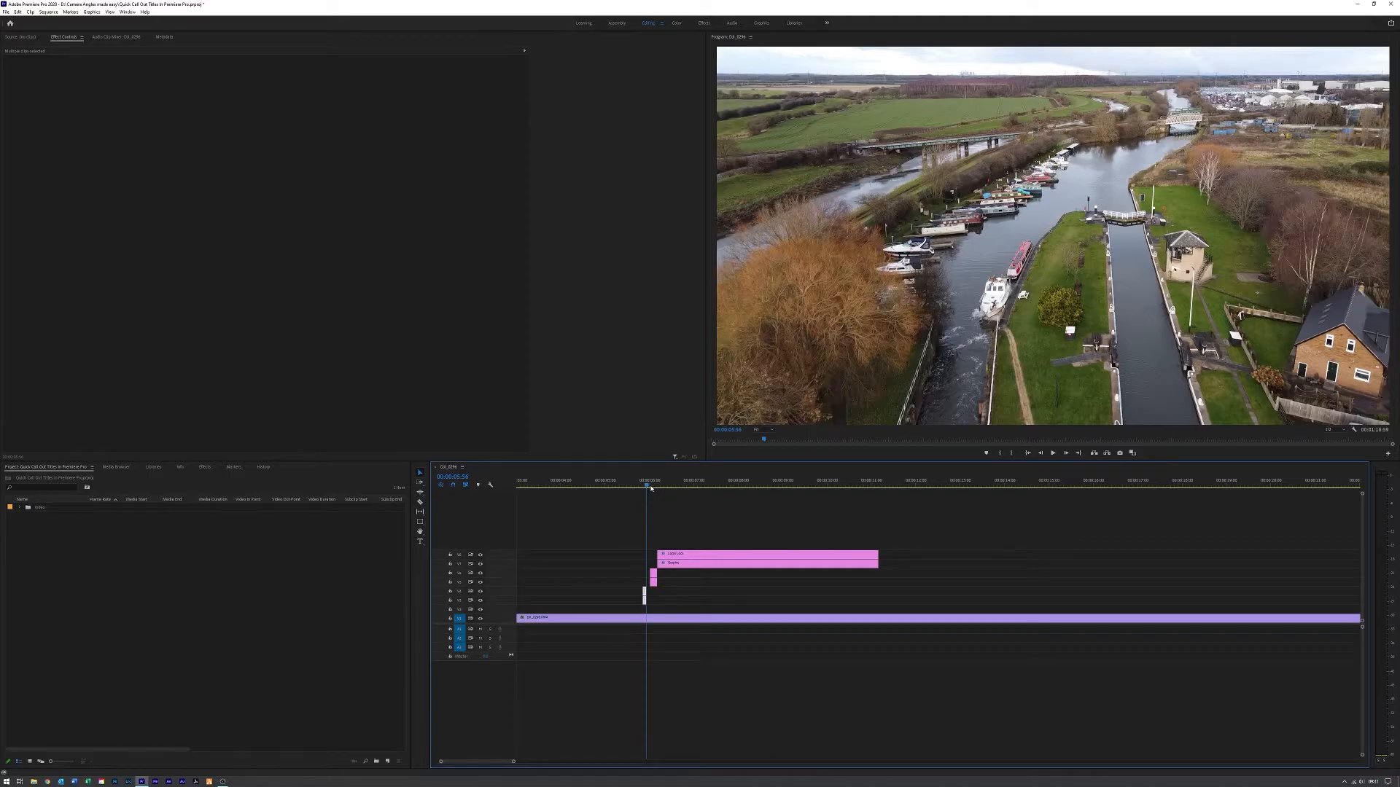
Step: Shorten the enlarged, tilted clips from their start, move the small clips directly against them, and play back the faster pop-in
left_click(652, 486)
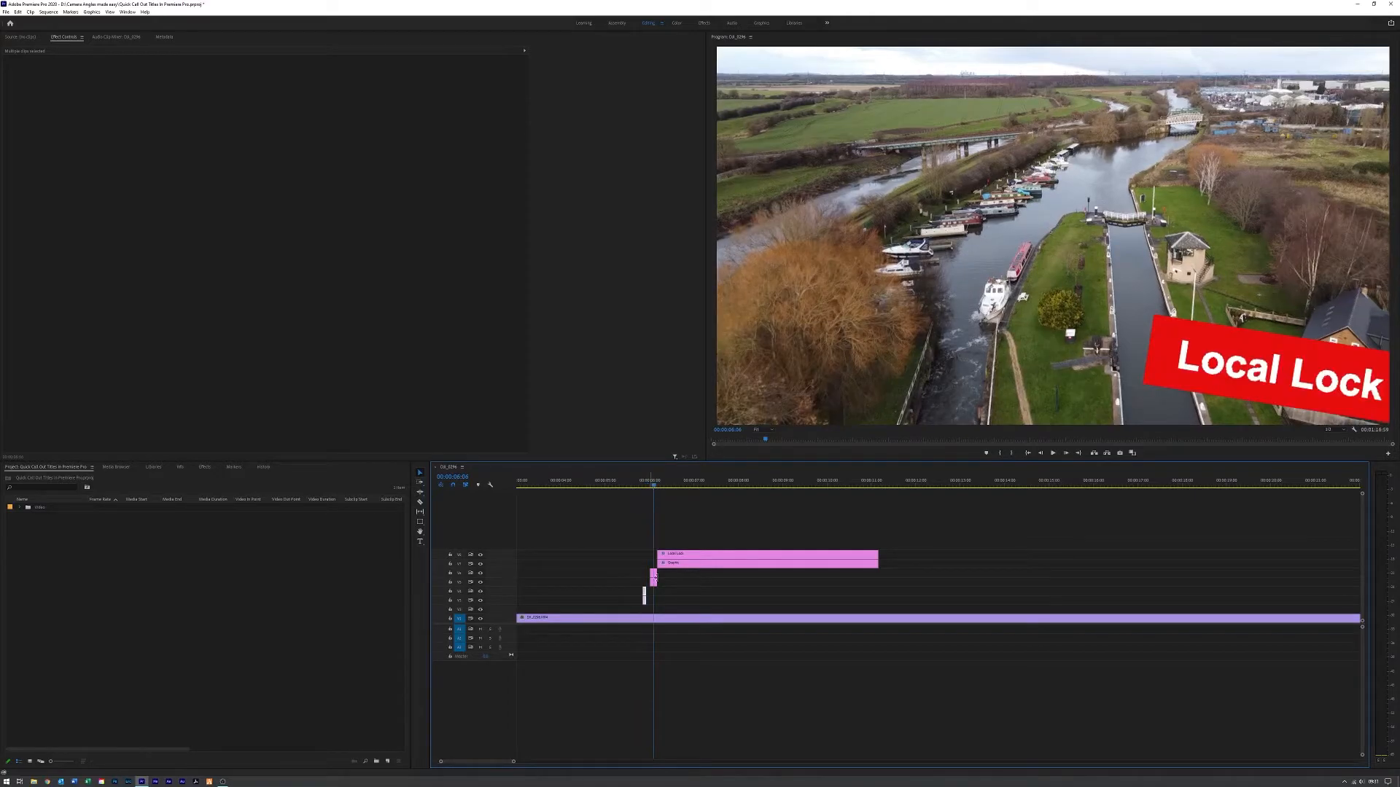
left_click(654, 578)
left_click_drag(653, 577, 659, 575)
left_click(644, 597)
left_click_drag(645, 596, 652, 597)
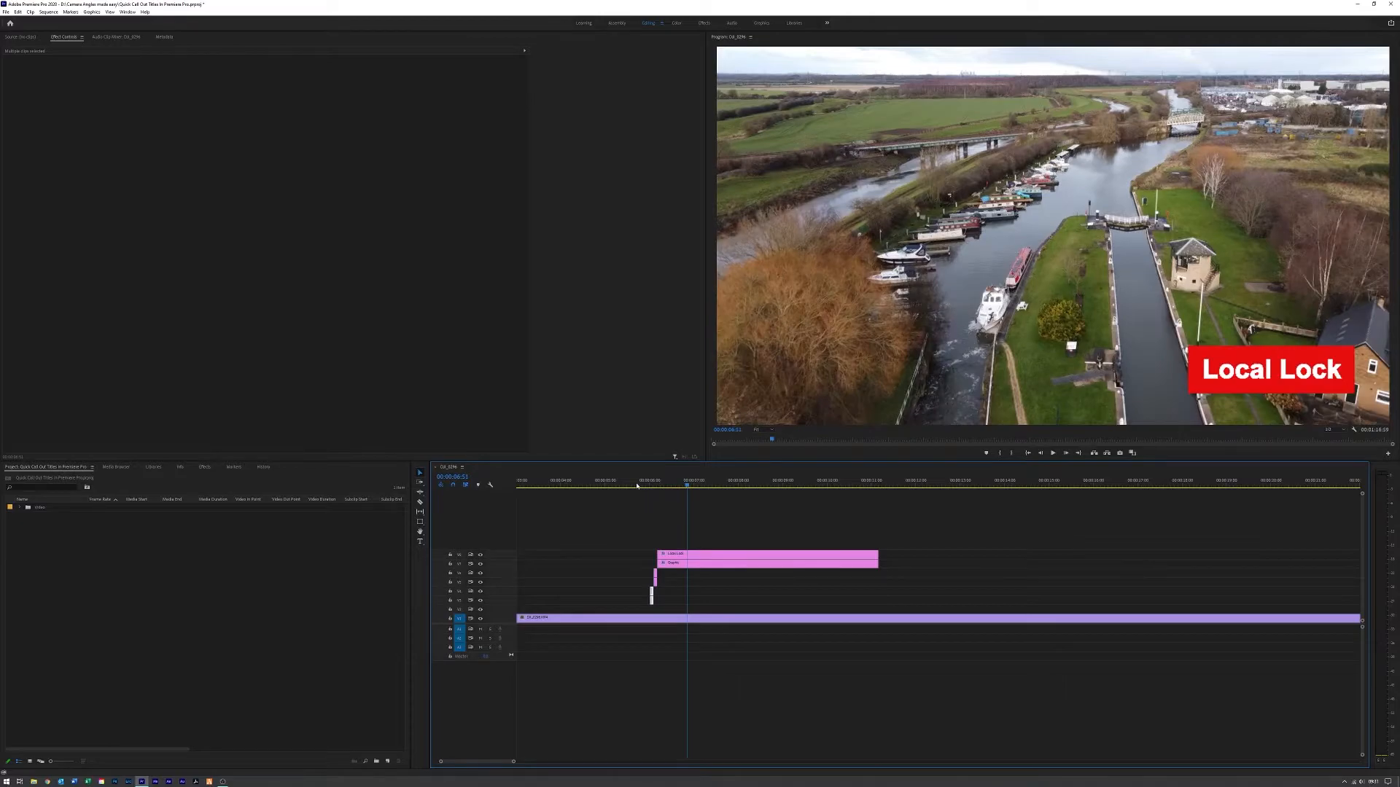
left_click(678, 484)
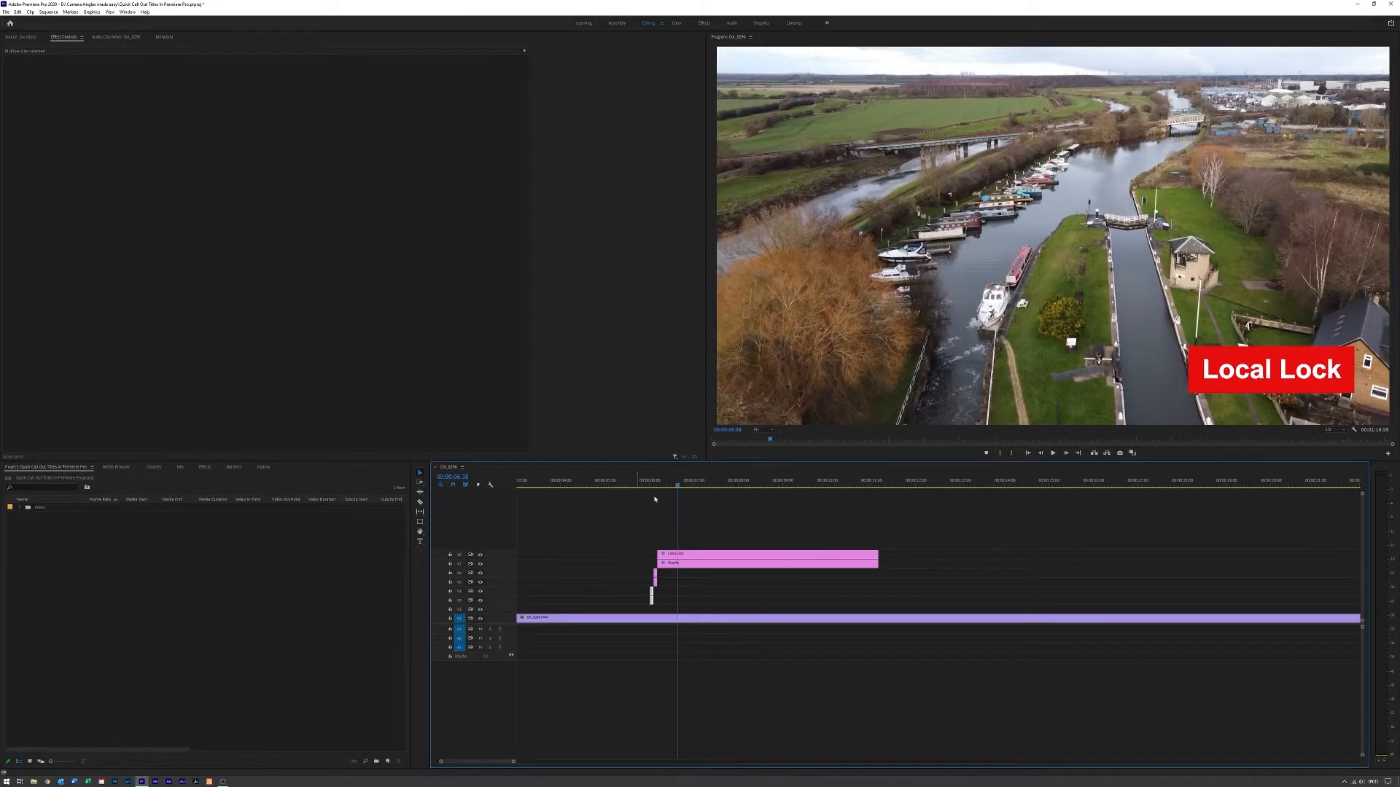
Step: Copy the enlarged and small clips to the end of the final title in reverse order as a pop-out, deleting the surplus copy
left_click(654, 579, "shift")
left_click_drag(879, 582, 883, 604)
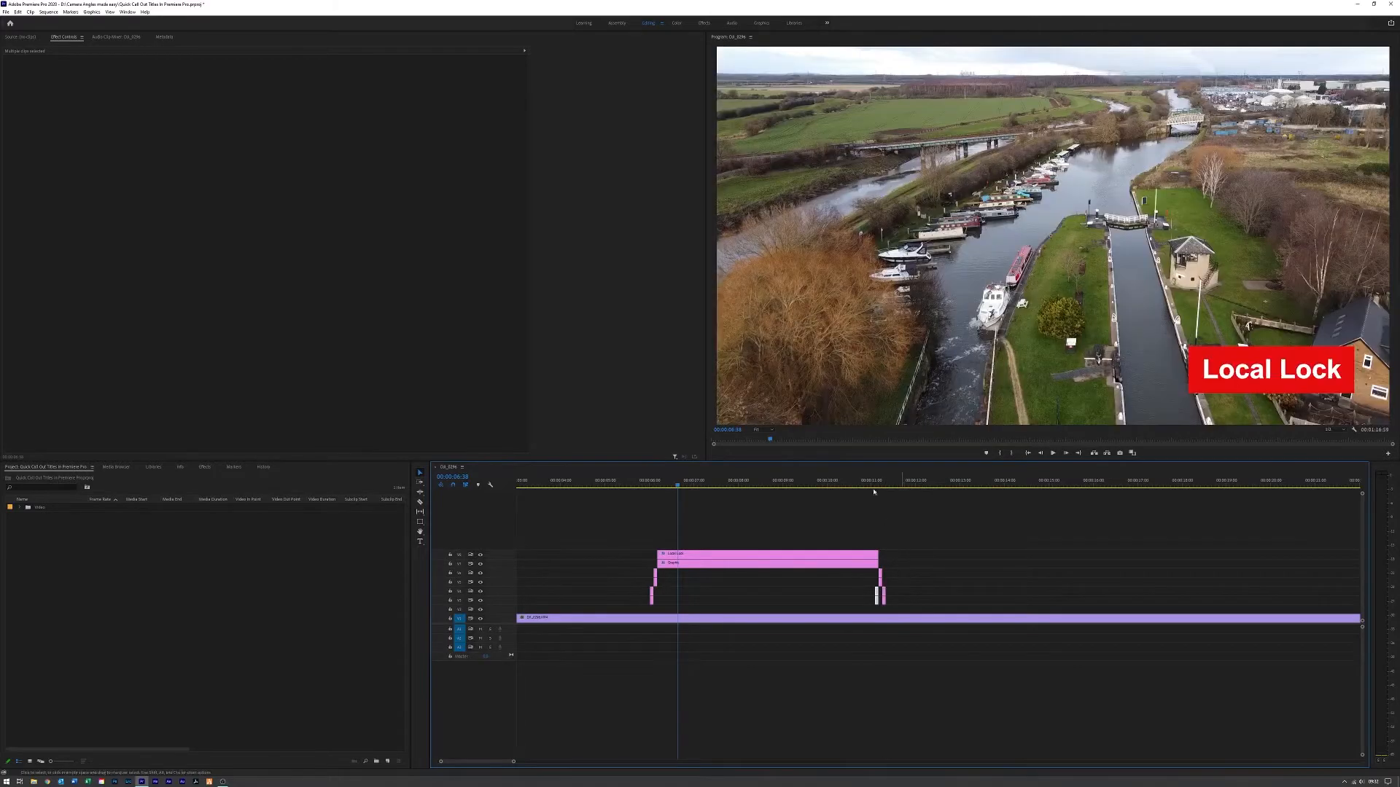
left_click(875, 600)
left_click(877, 602)
left_click_drag(683, 491, 642, 486)
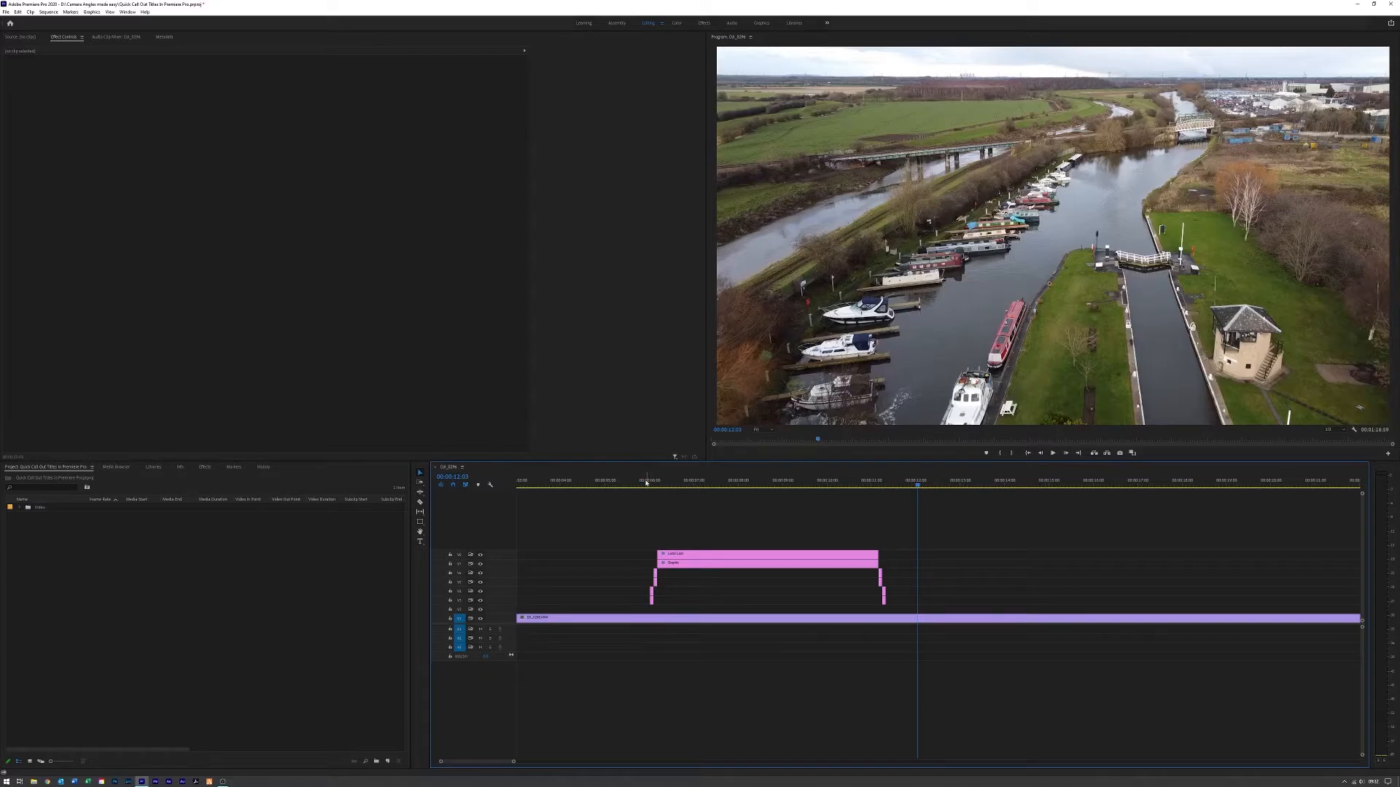
left_click(646, 482)
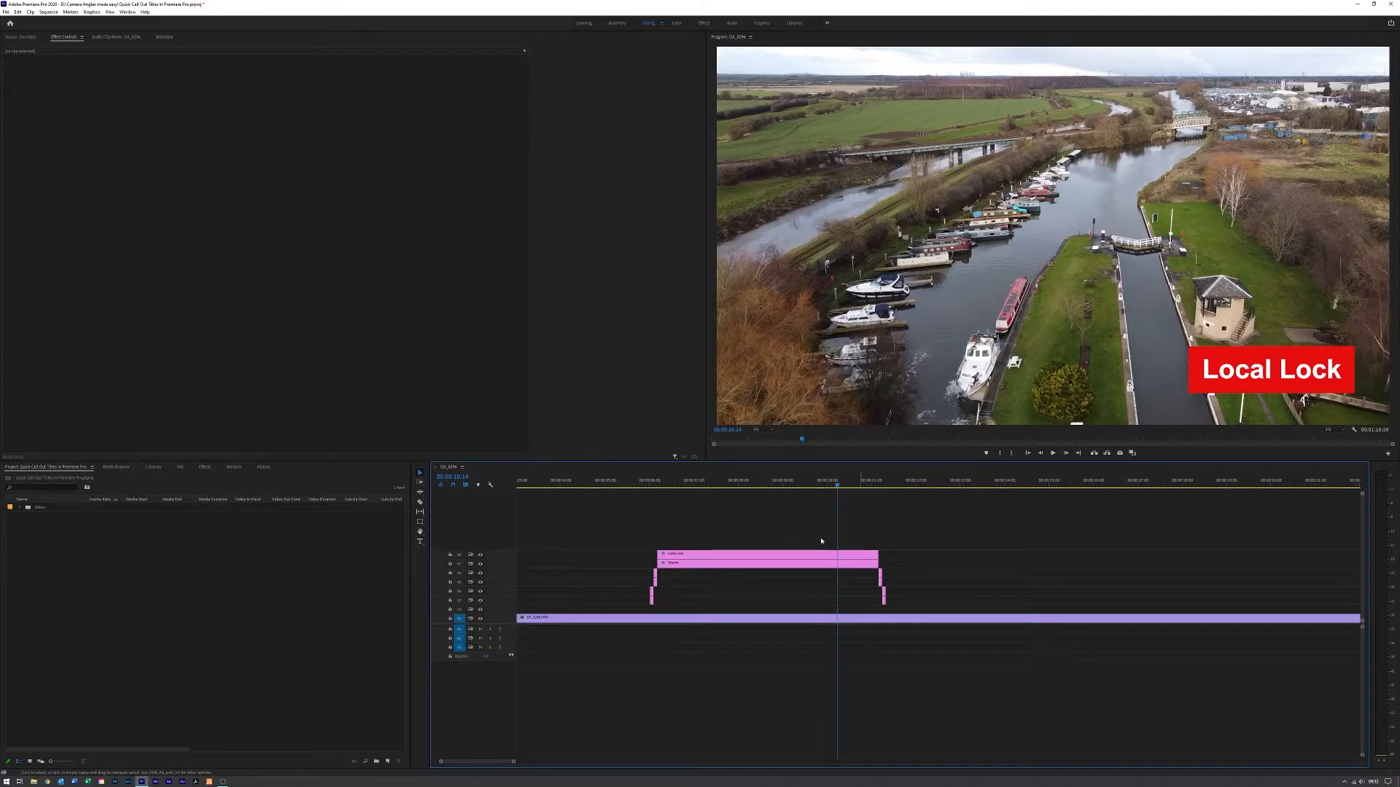
Step: Shorten the final text and rectangle clips and move the pop-out clips against their new end
mouse_move(760, 529)
left_mouse_down()
mouse_move(857, 560)
mouse_move(762, 554)
left_mouse_up()
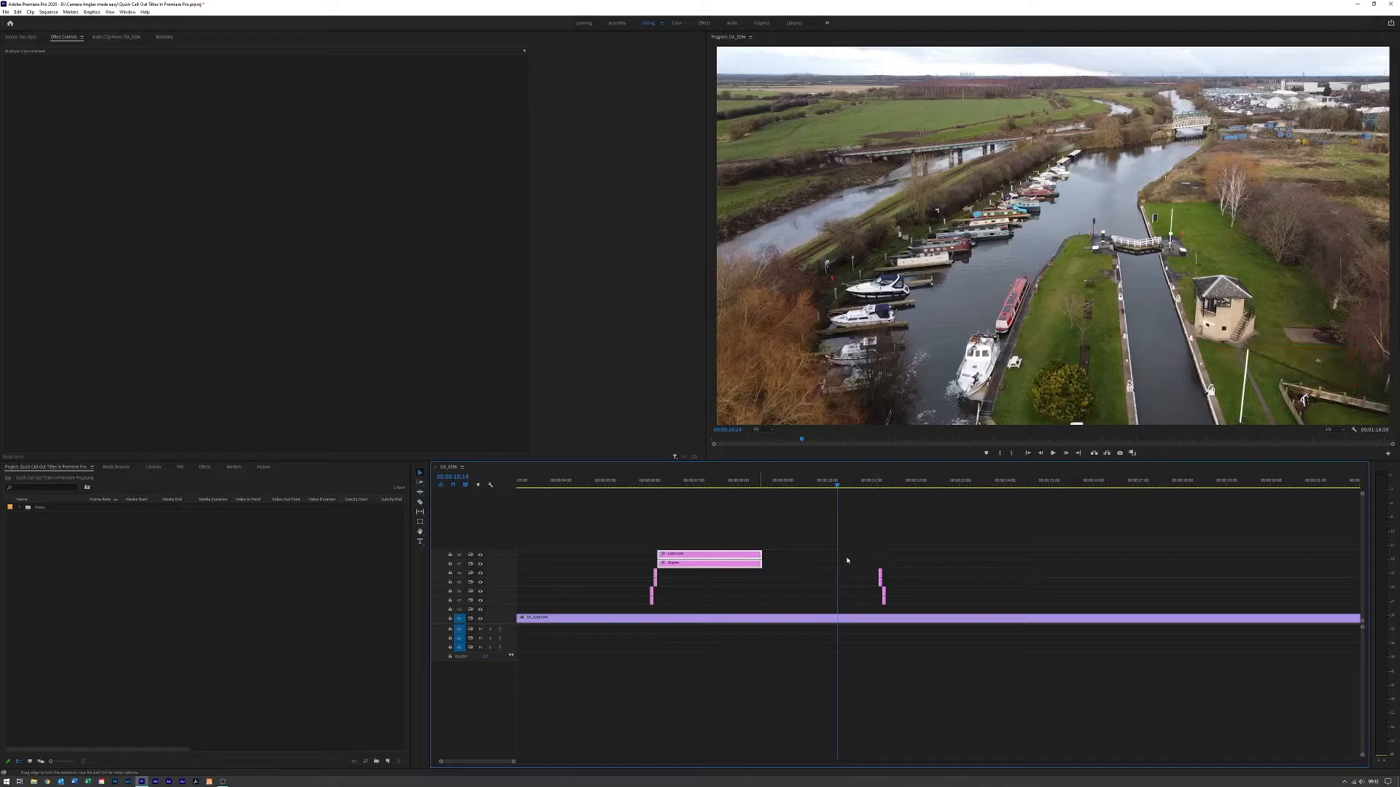
left_click_drag(866, 565, 888, 602)
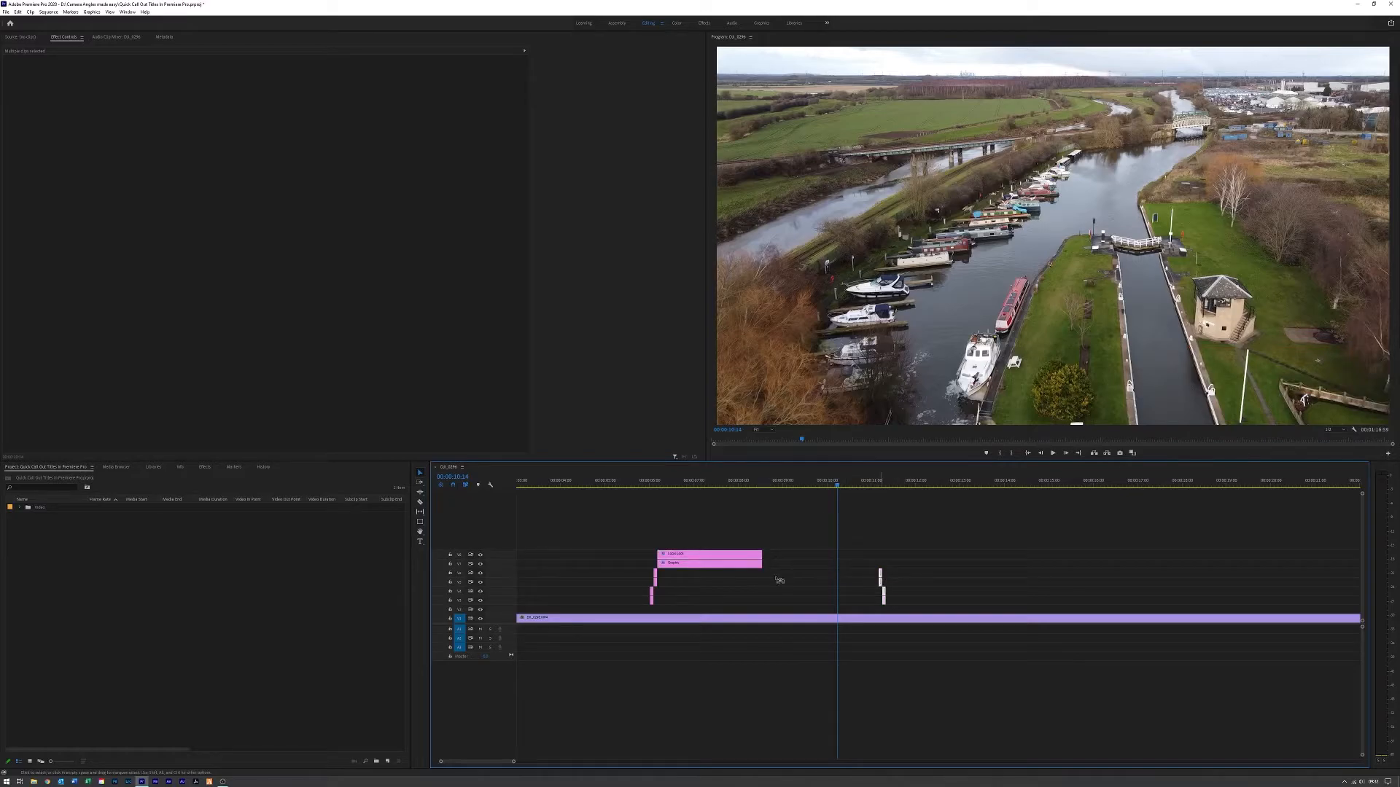
left_click_drag(766, 585, 767, 583)
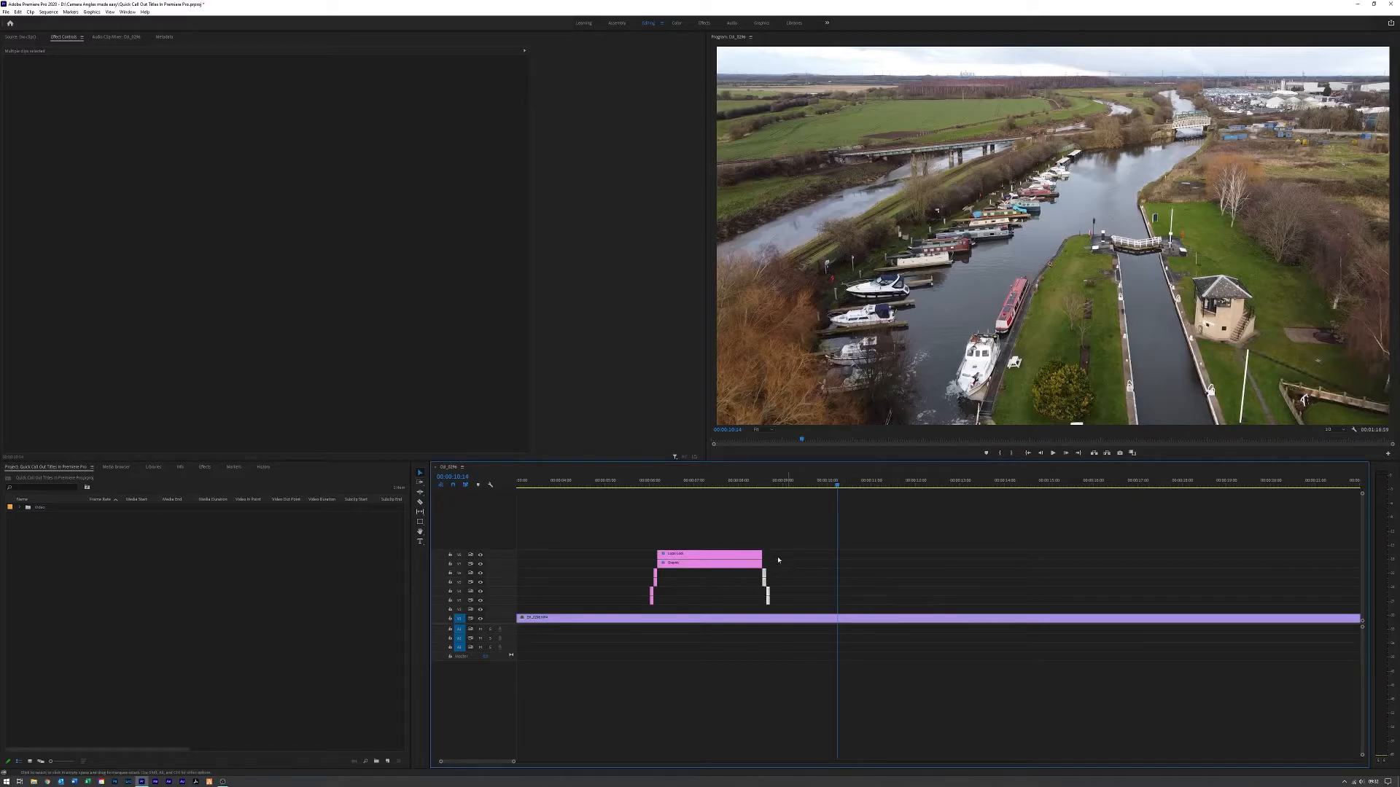
Step: Duplicate the complete set of title clips further along the timeline, at about 15 seconds
left_click(652, 522)
left_click_drag(621, 529, 797, 611)
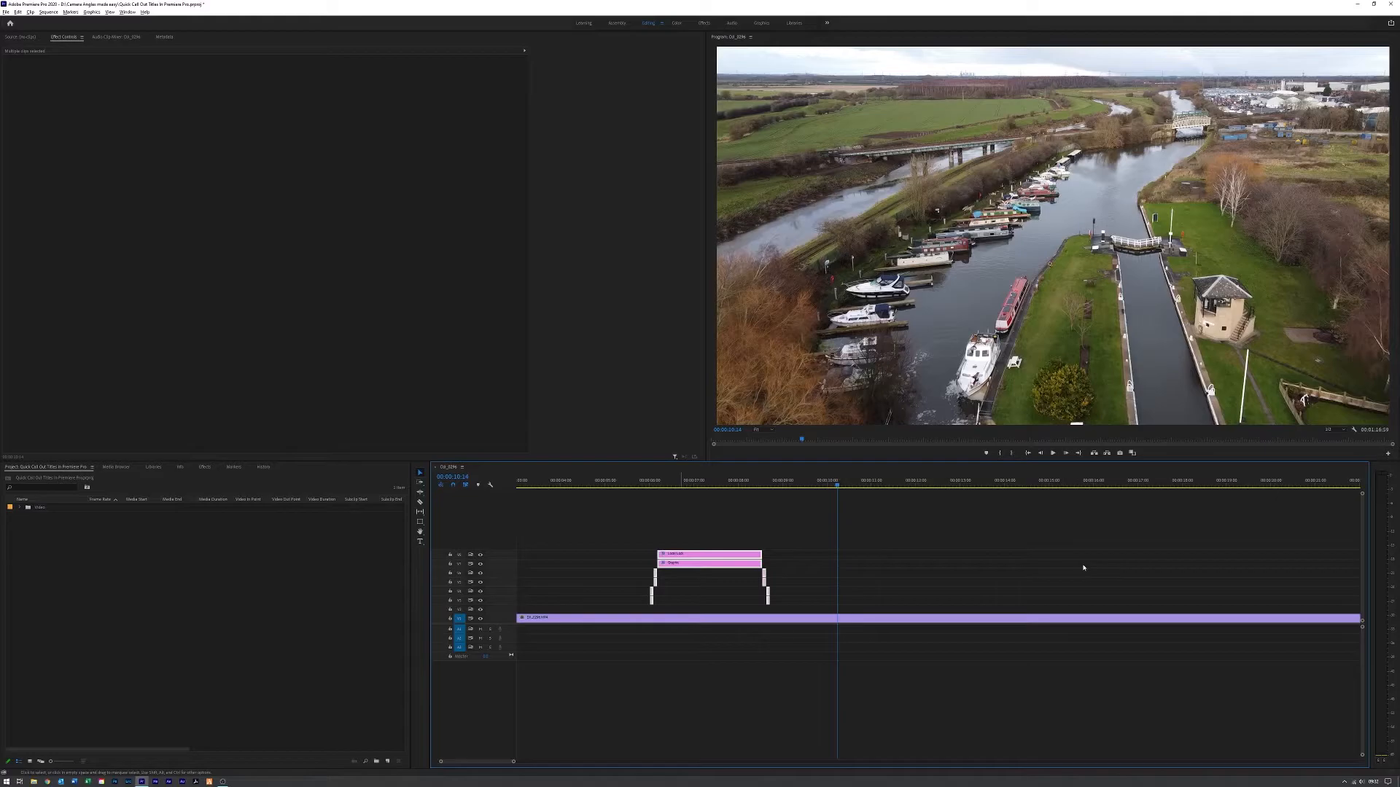
left_click_drag(1084, 568, 1084, 567)
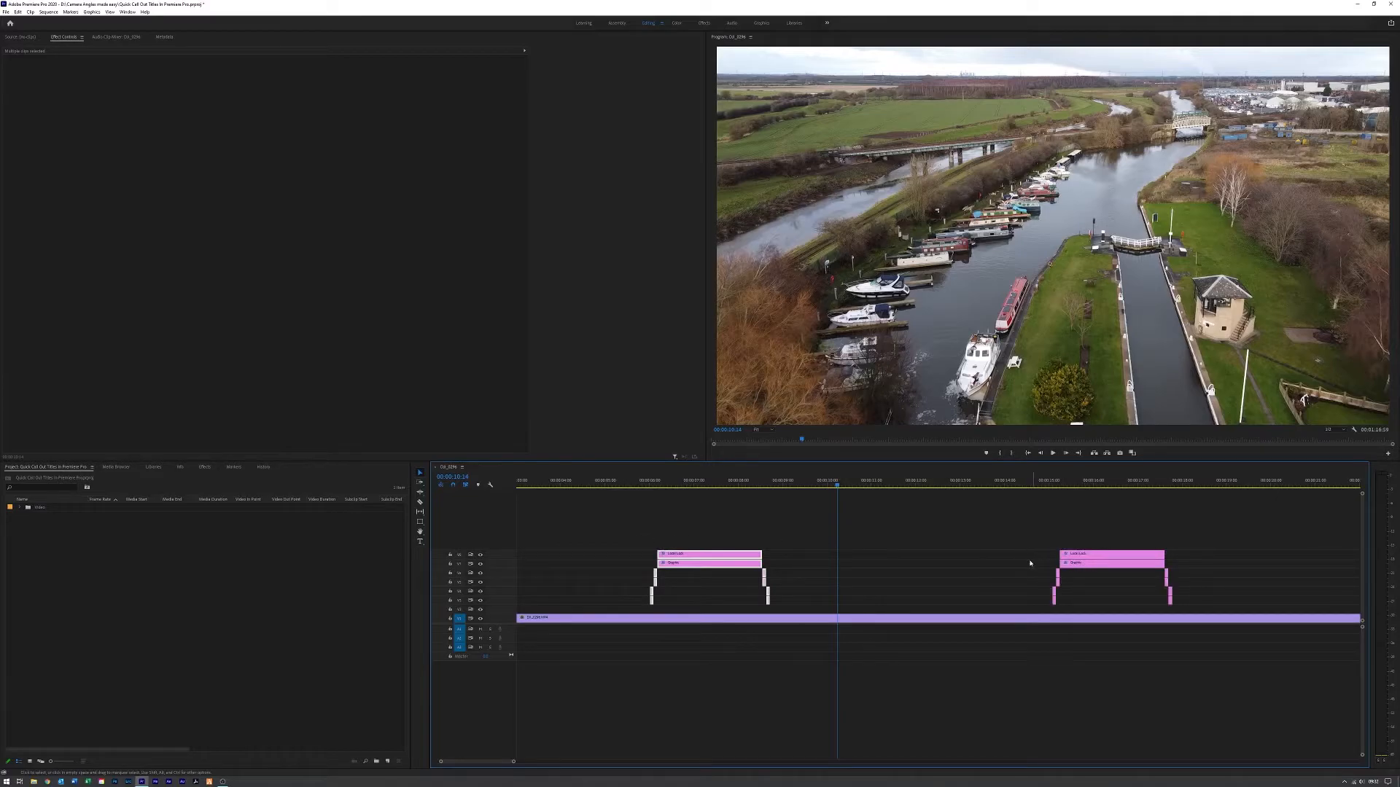
Step: Nest the original title clips as Local Lock and move the nest to the track directly above the drone footage
left_click_drag(619, 539, 807, 607)
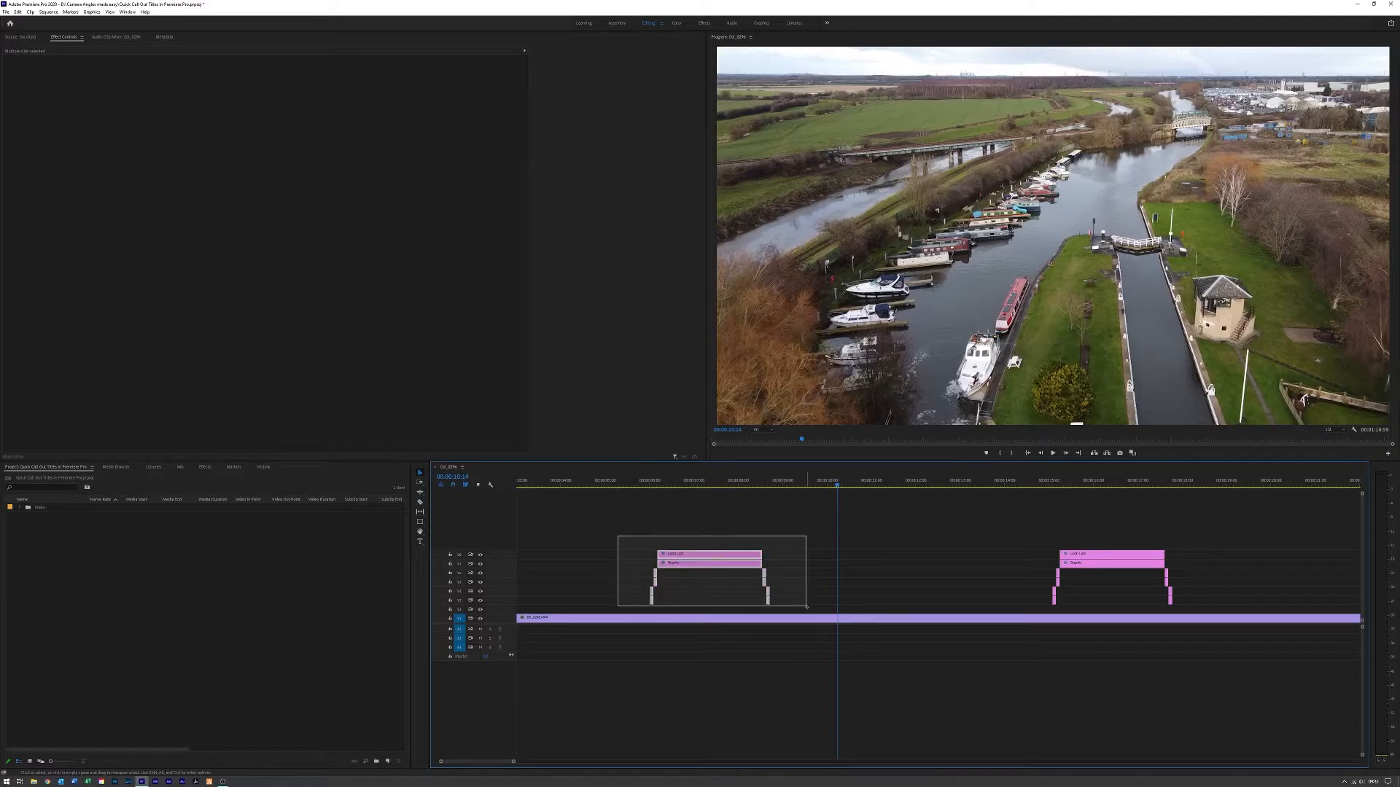
left_click_drag(714, 571, 714, 571)
right_click(712, 563)
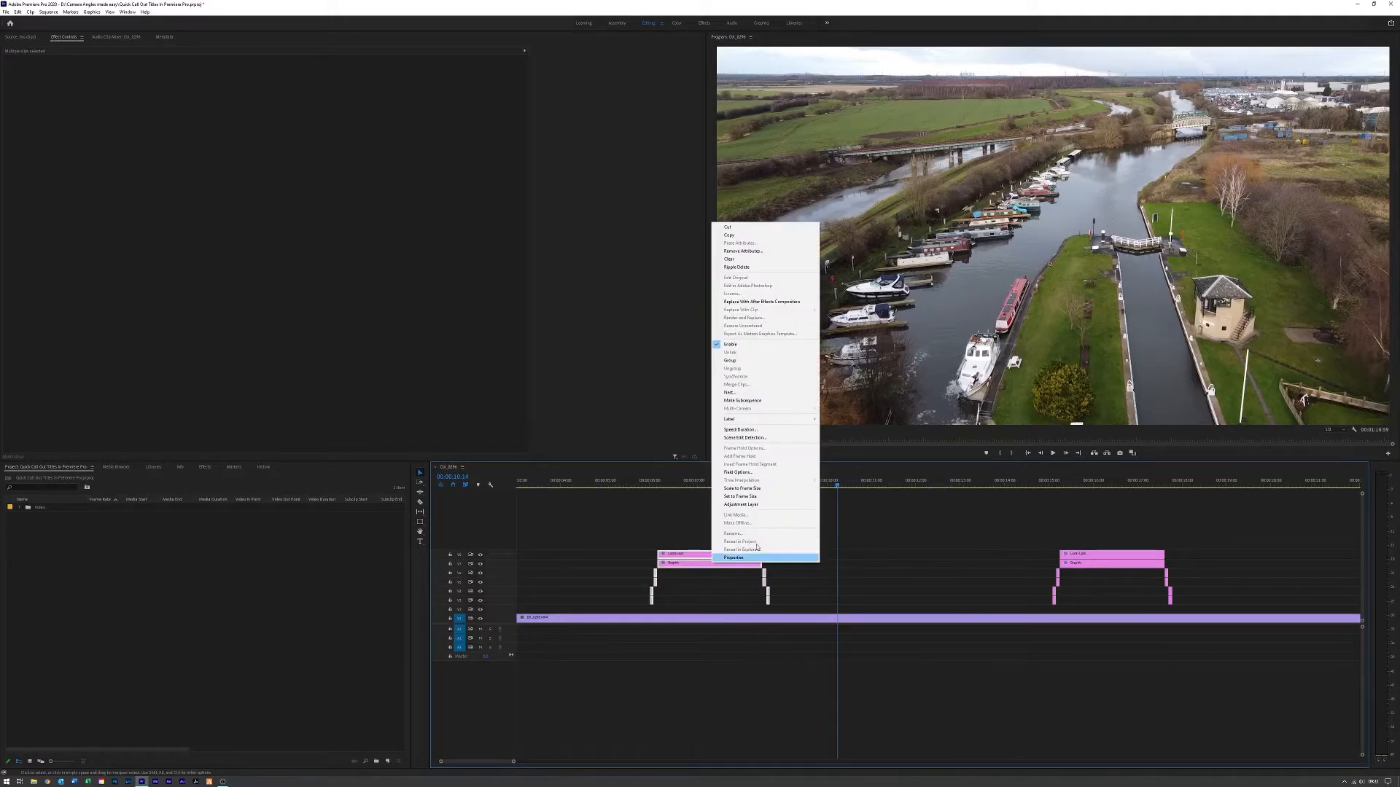
left_click(744, 394)
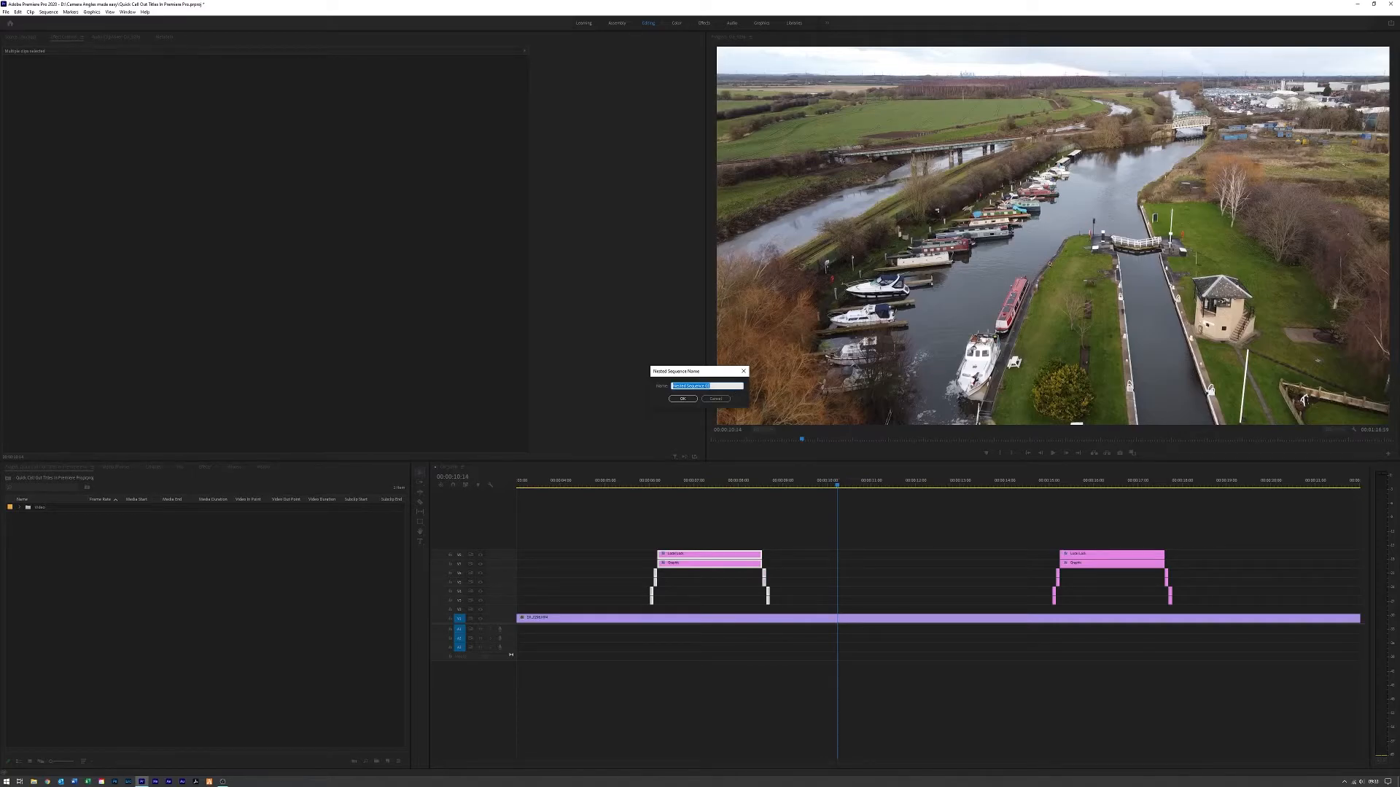
type("Local Lock")
left_click(690, 401)
mouse_move(694, 601)
left_mouse_down()
mouse_move(660, 610)
mouse_move(690, 609)
left_mouse_up()
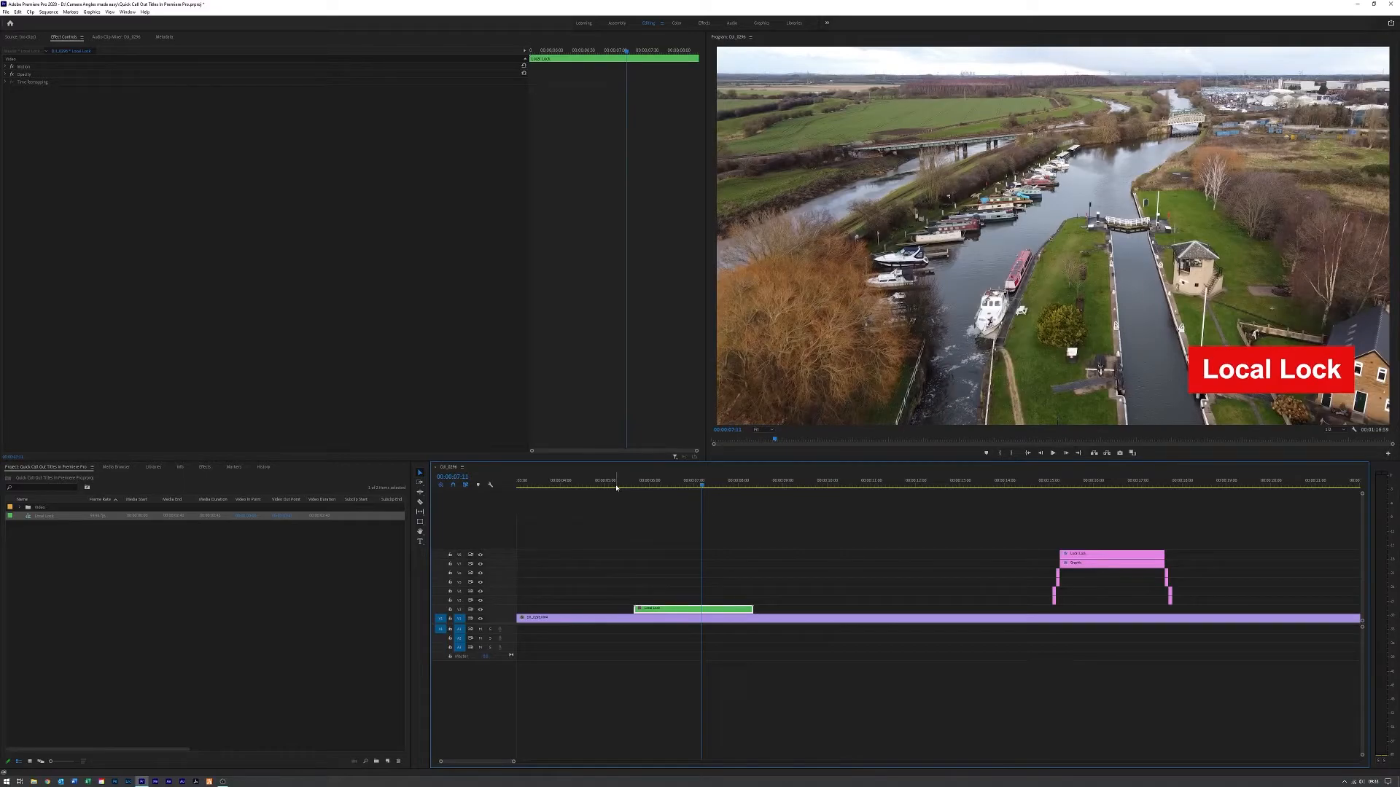
Step: Import glitch 4.wav from the second glitch sound effects folder inside SFX on the Assets drive
left_click(255, 588)
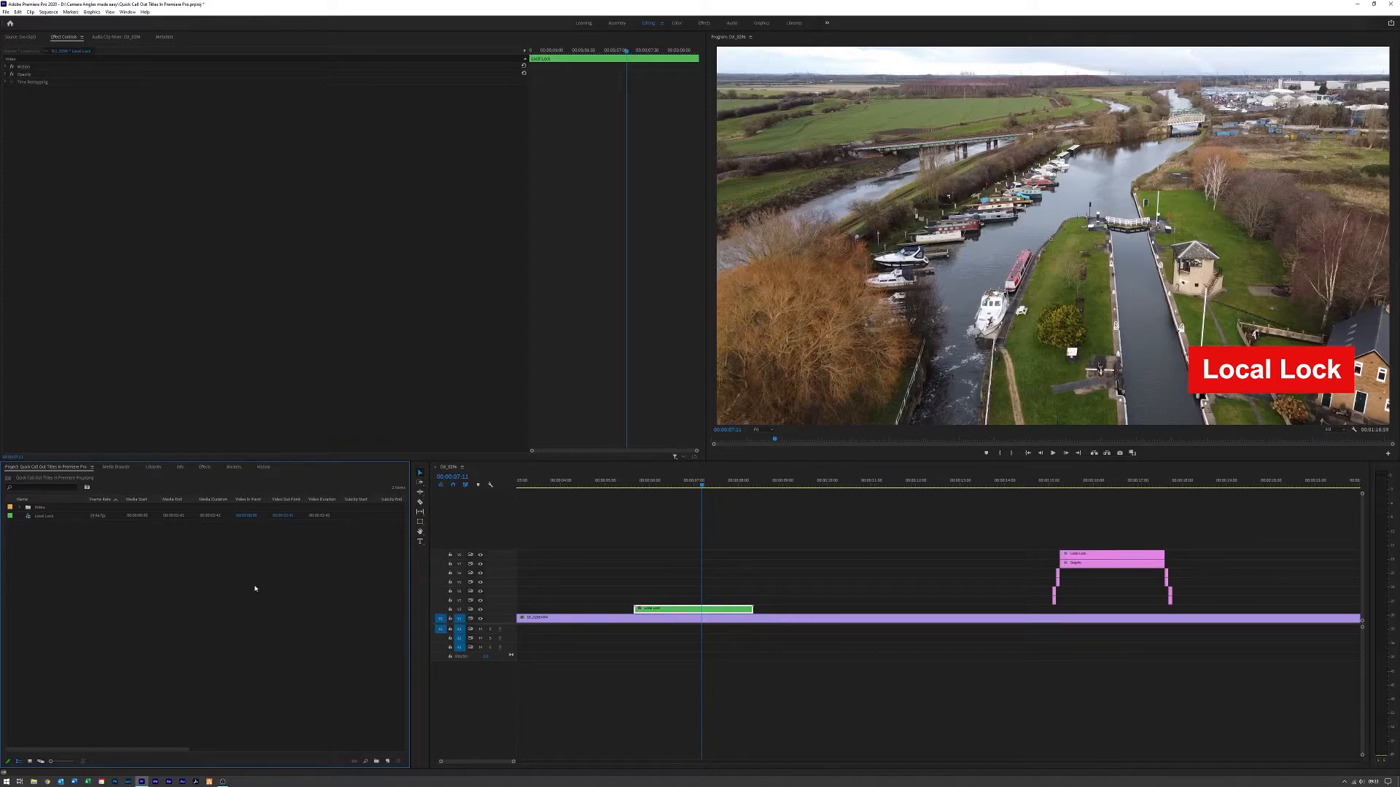
double_click(255, 589)
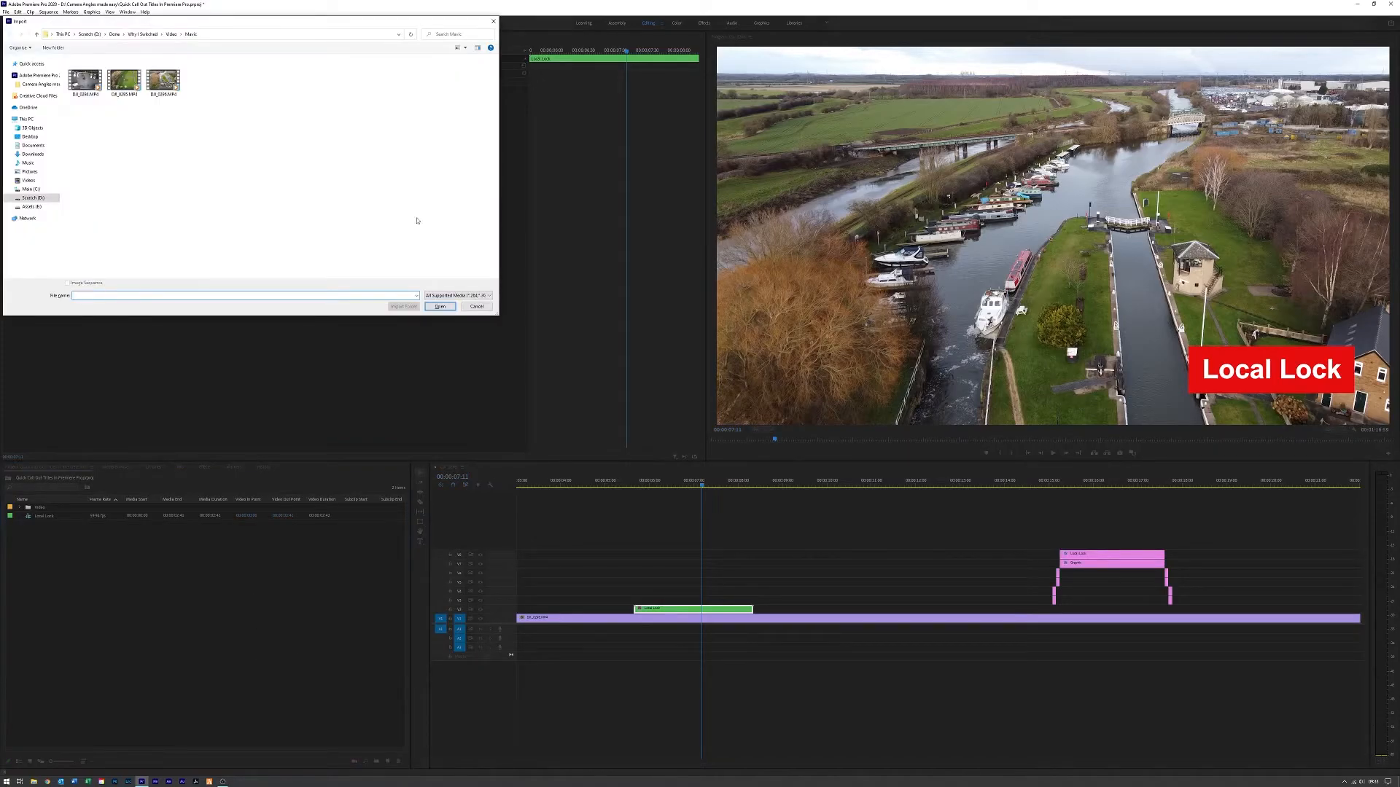
left_click(26, 119)
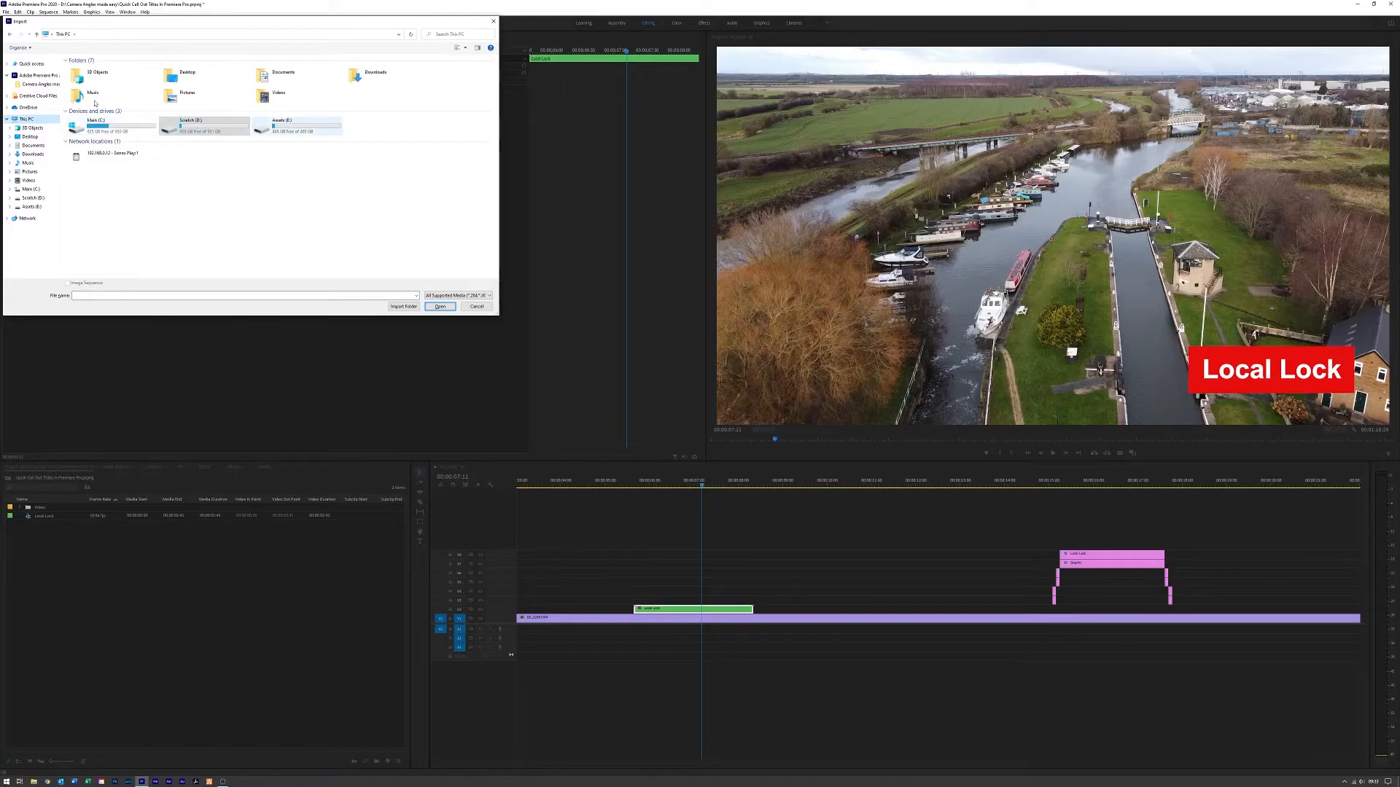
double_click(292, 126)
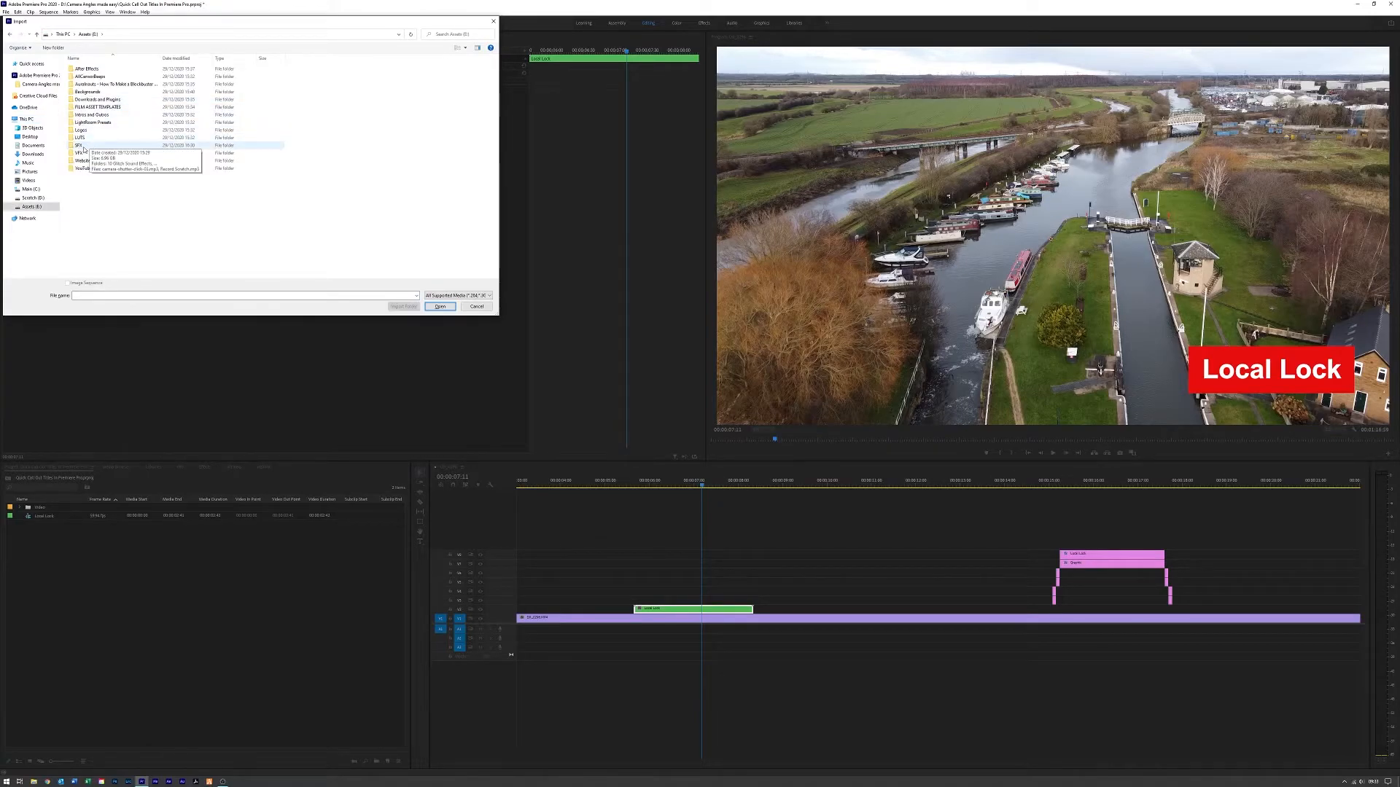
double_click(82, 146)
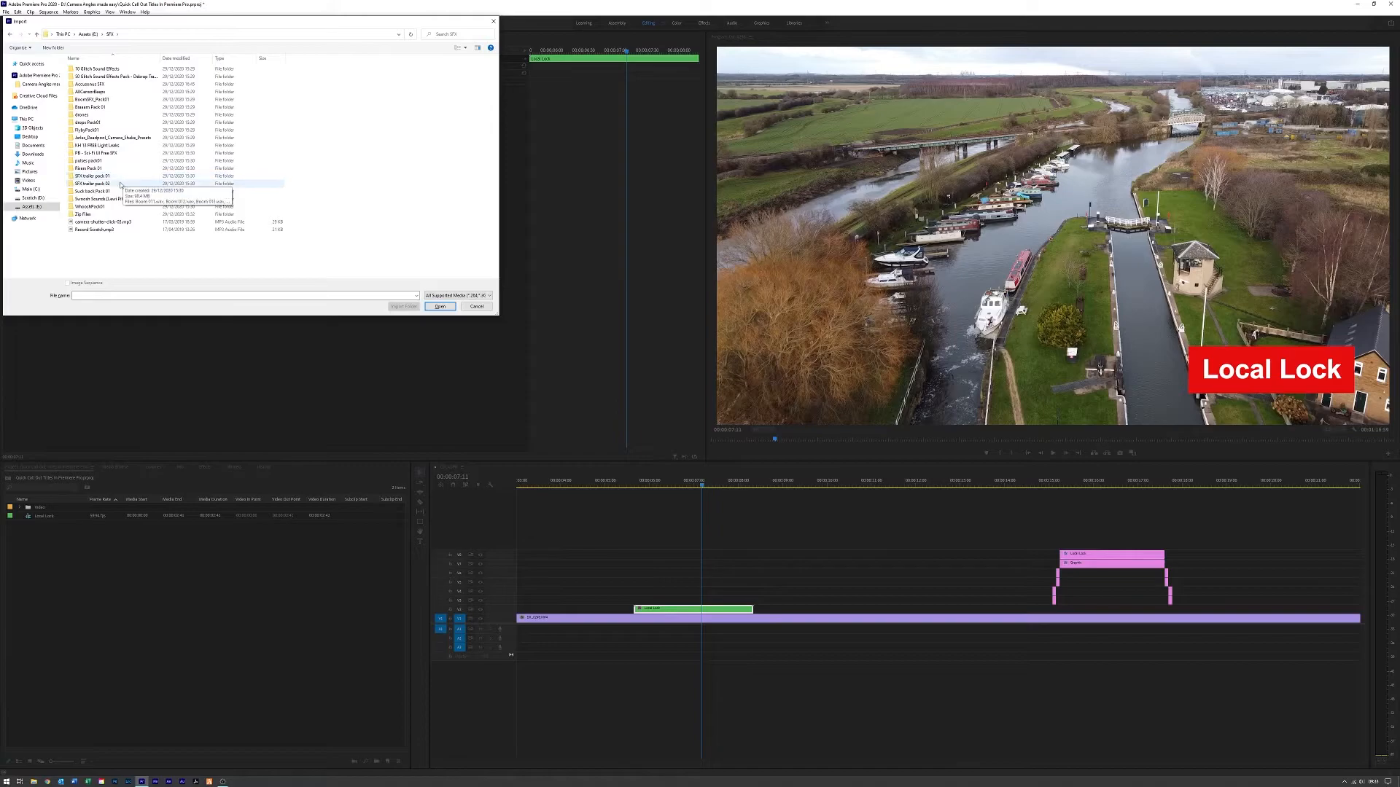
double_click(108, 71)
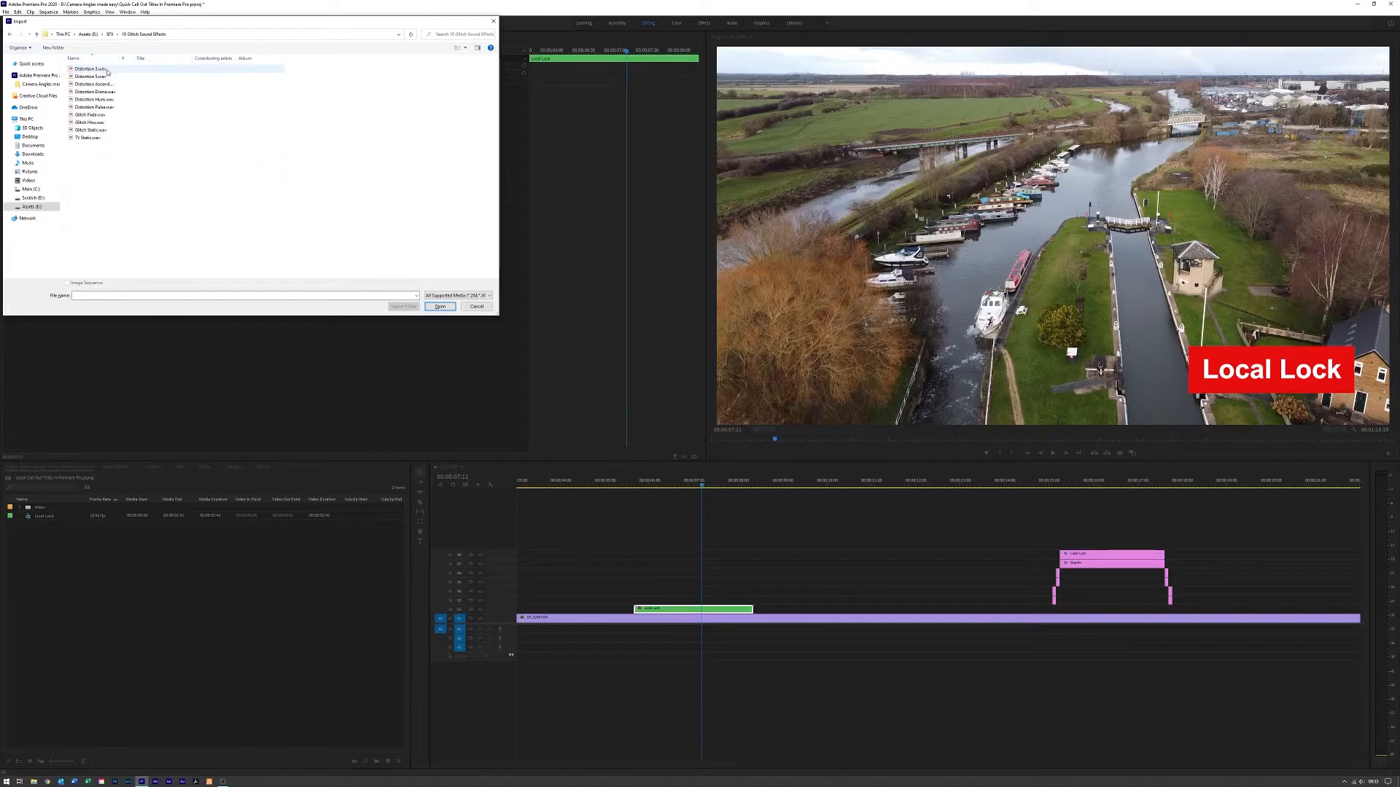
left_click(11, 35)
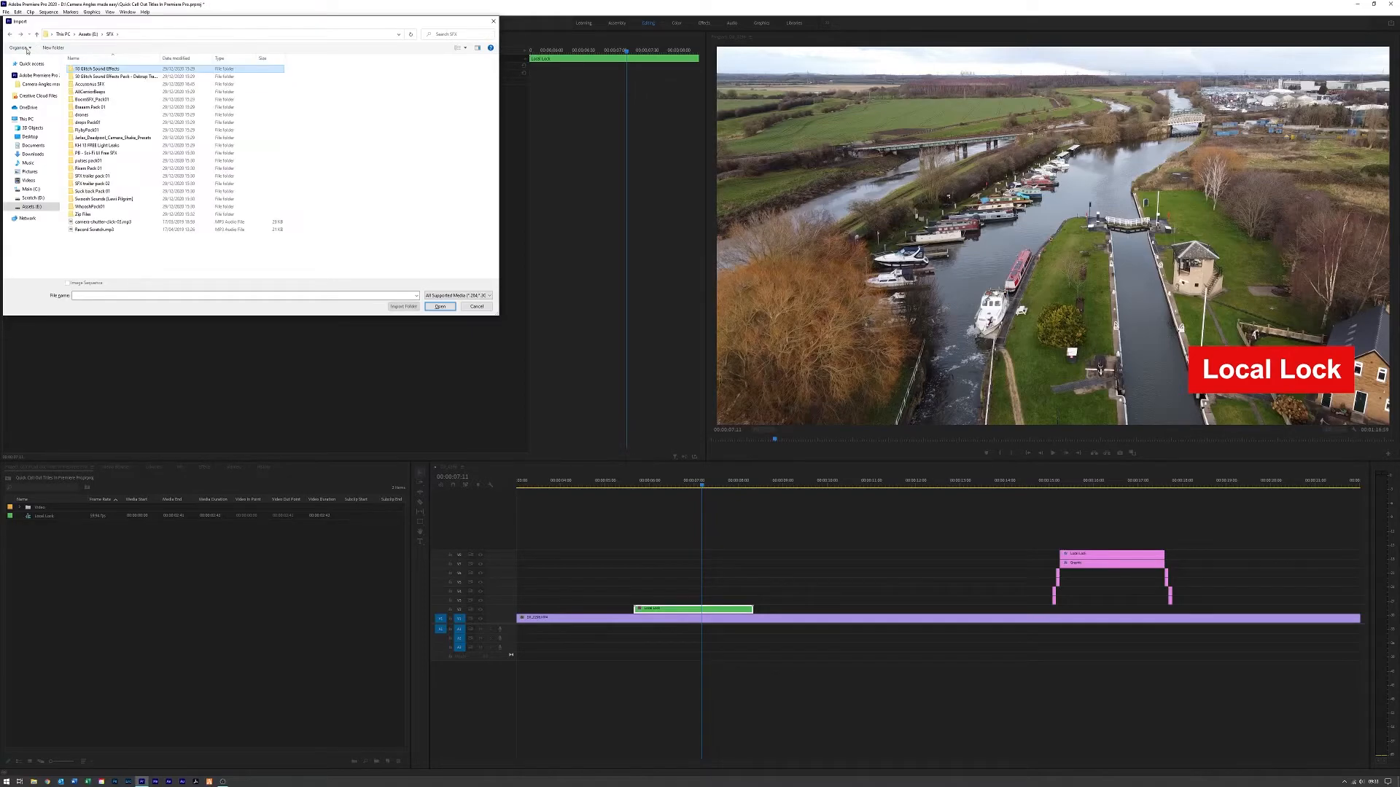
double_click(106, 77)
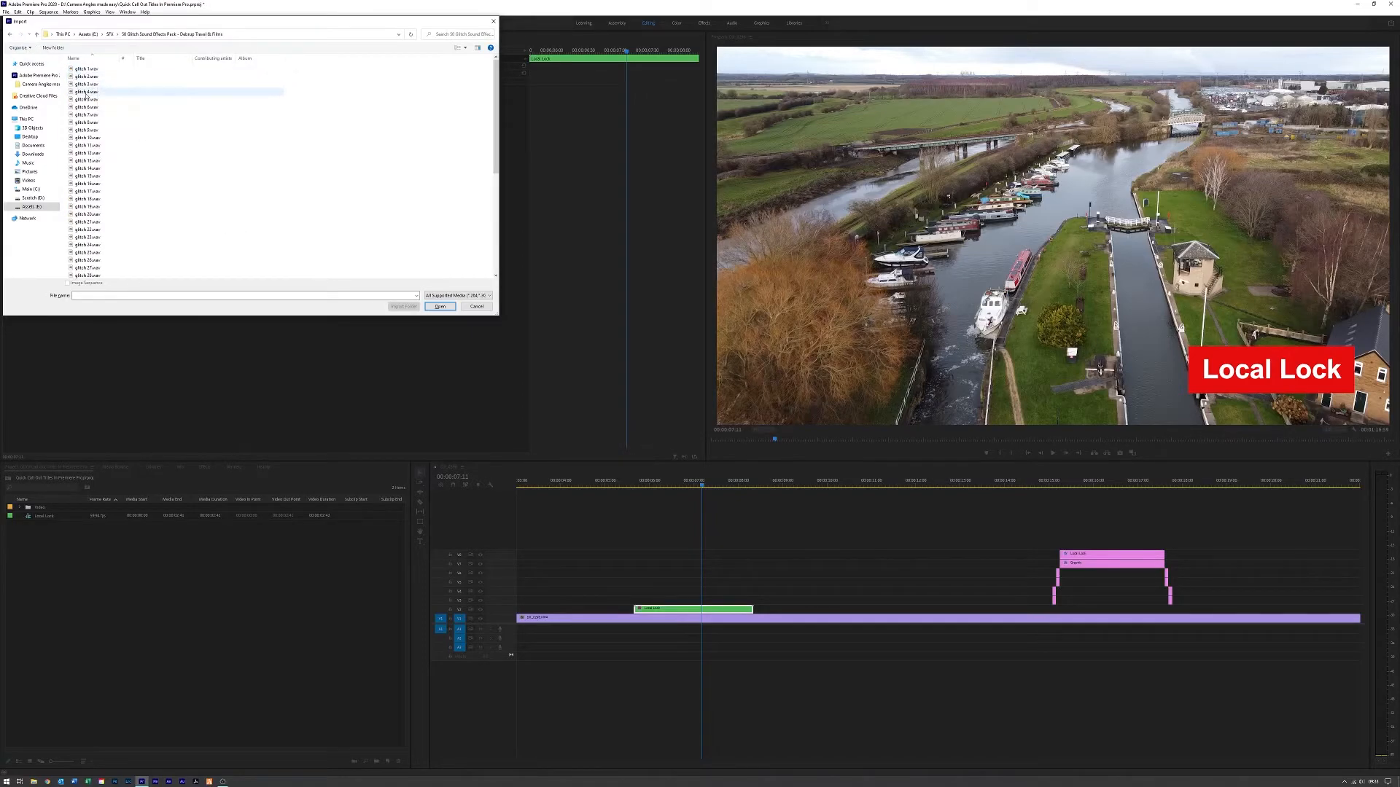
left_click(86, 93)
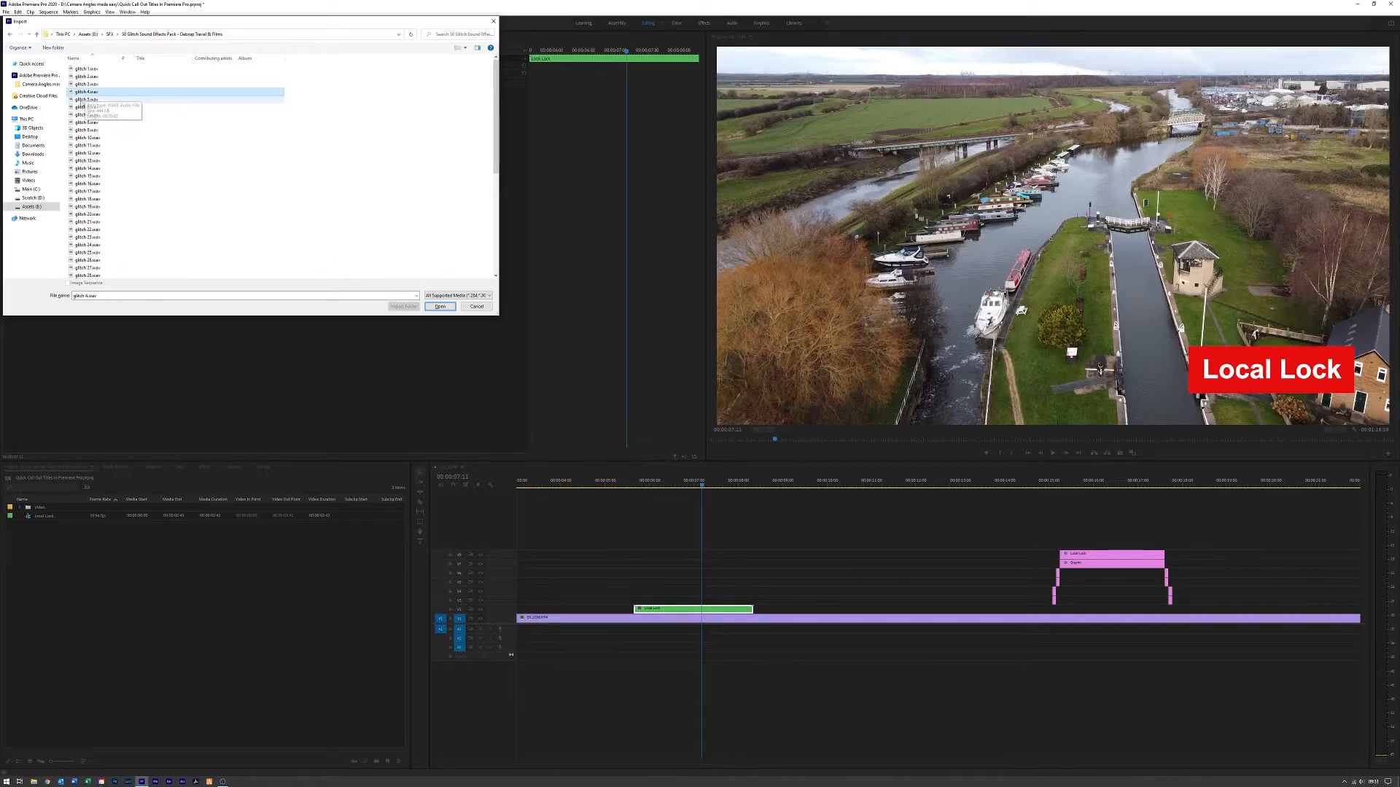
key("Return")
Step: Place the glitch 4 sound on the first audio track under the start of the Local Lock nest and play it
left_click_drag(341, 608, 636, 628)
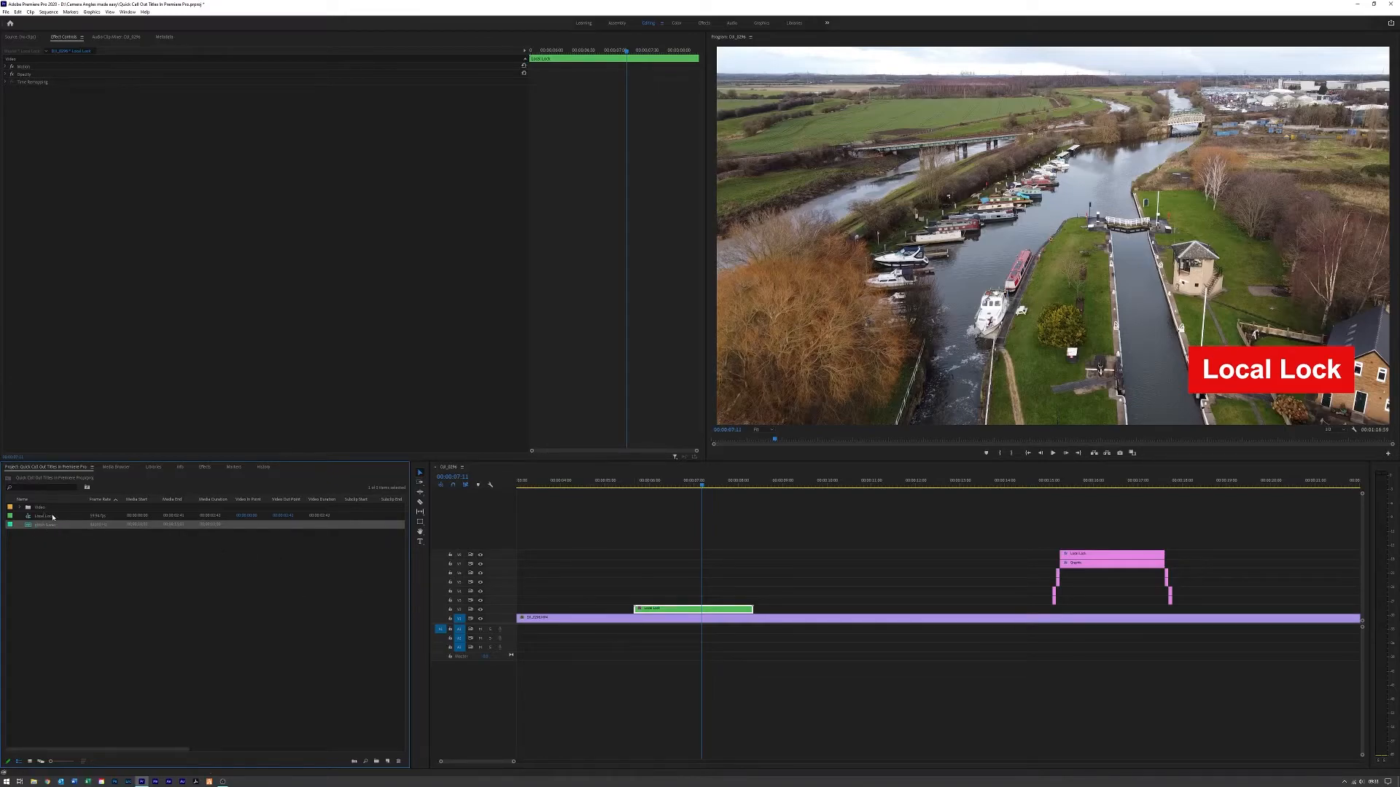
left_click_drag(480, 623, 639, 632)
left_click(622, 480)
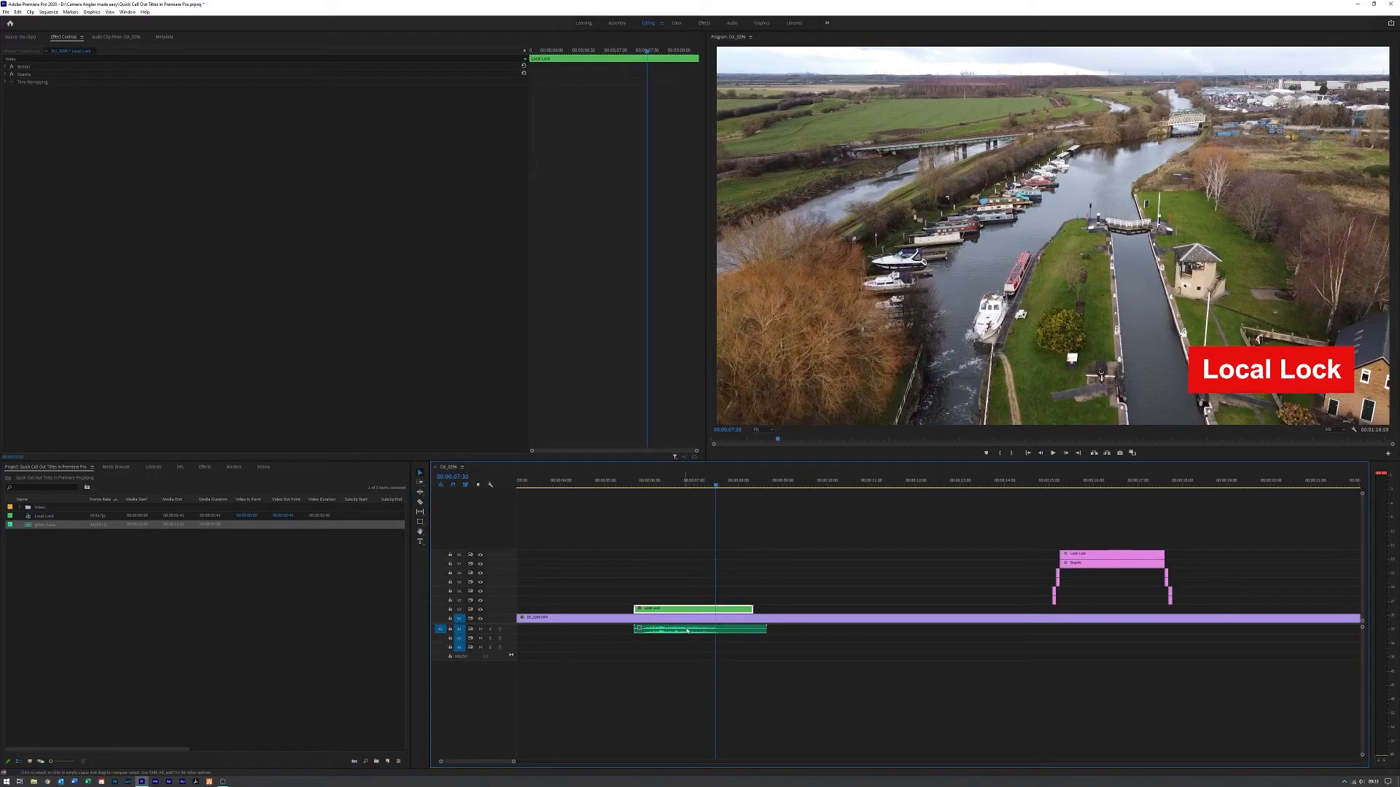
Step: Delete the glitch 4 sound from both the timeline and the project
left_click(674, 628)
key("Delete")
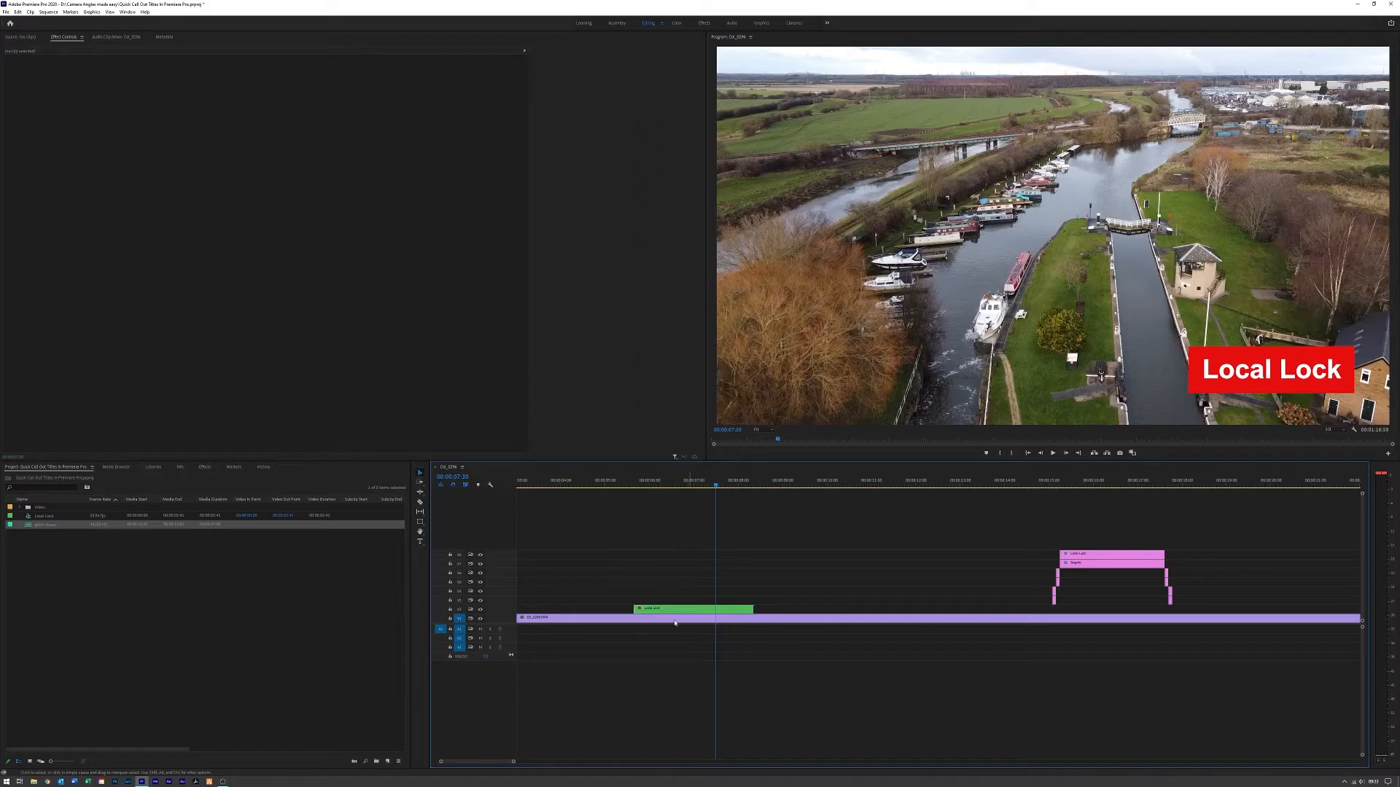
left_click(44, 525)
left_click(45, 541)
key("Delete")
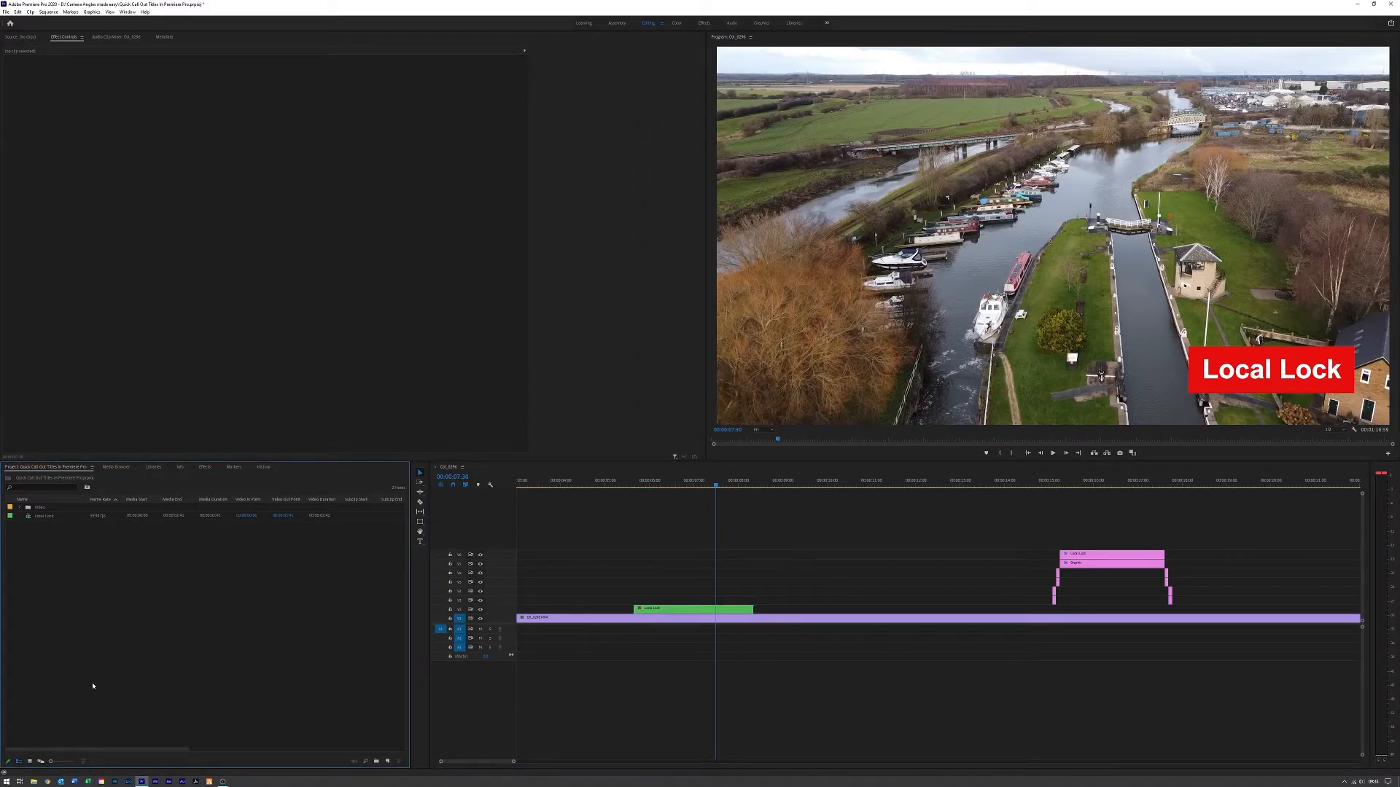
Step: Import a different glitch sound from the same folder and place it under the start of the Local Lock nest
double_click(92, 682)
left_click(86, 138)
left_click(440, 307)
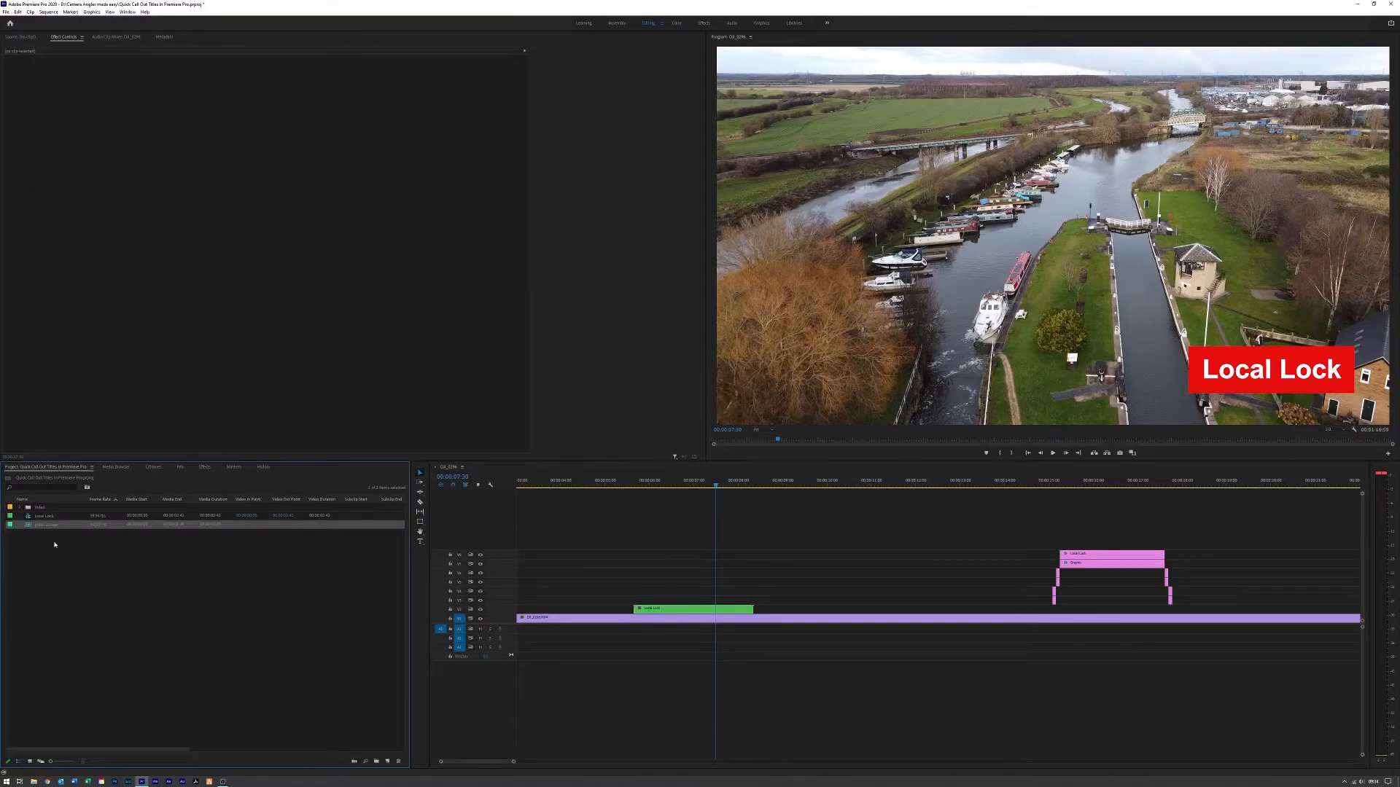
left_click_drag(539, 632, 636, 628)
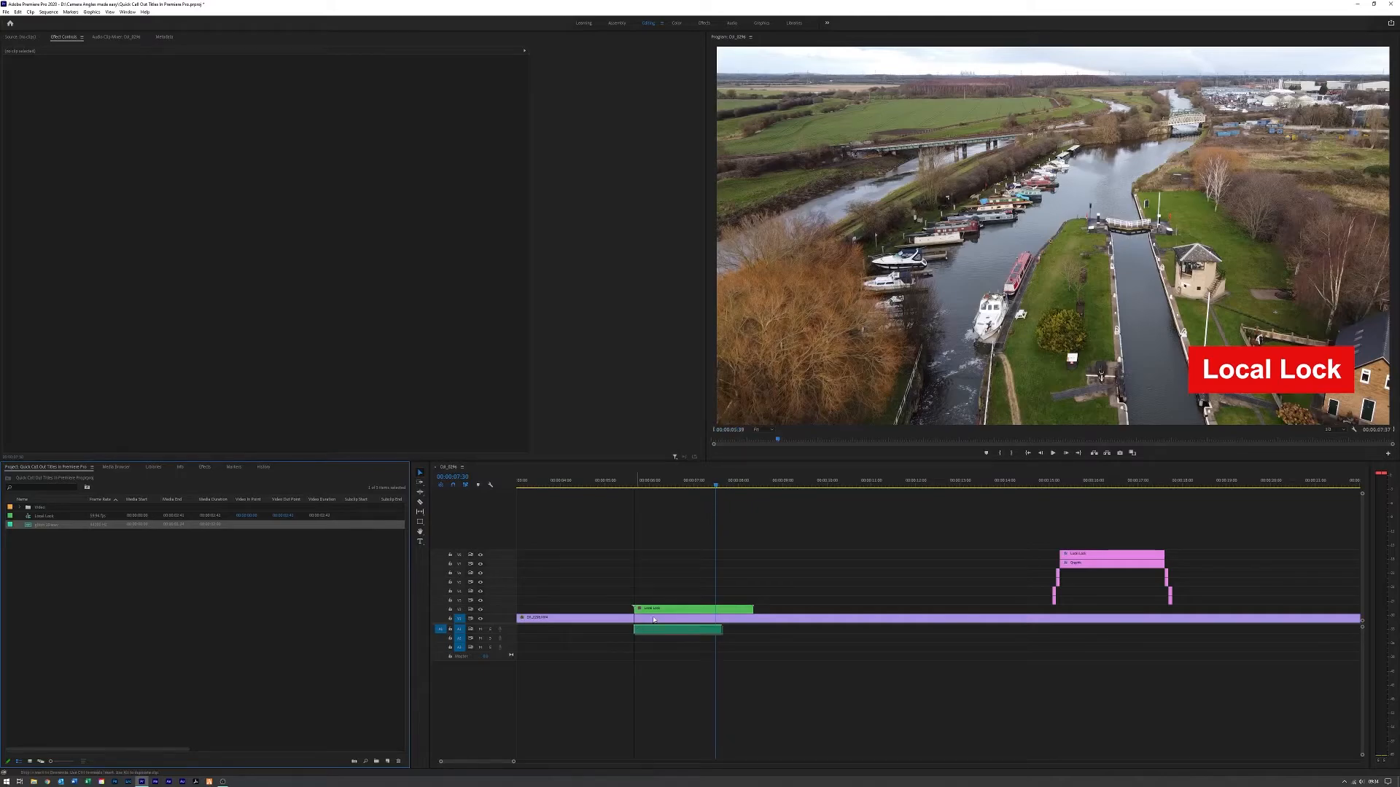
Step: Trim the glitch sound to a short burst at the title's pop-in and copy it under the pop-out at the nest's end
mouse_move(656, 632)
left_mouse_down()
mouse_move(624, 631)
mouse_move(637, 632)
left_mouse_up()
left_click(623, 484)
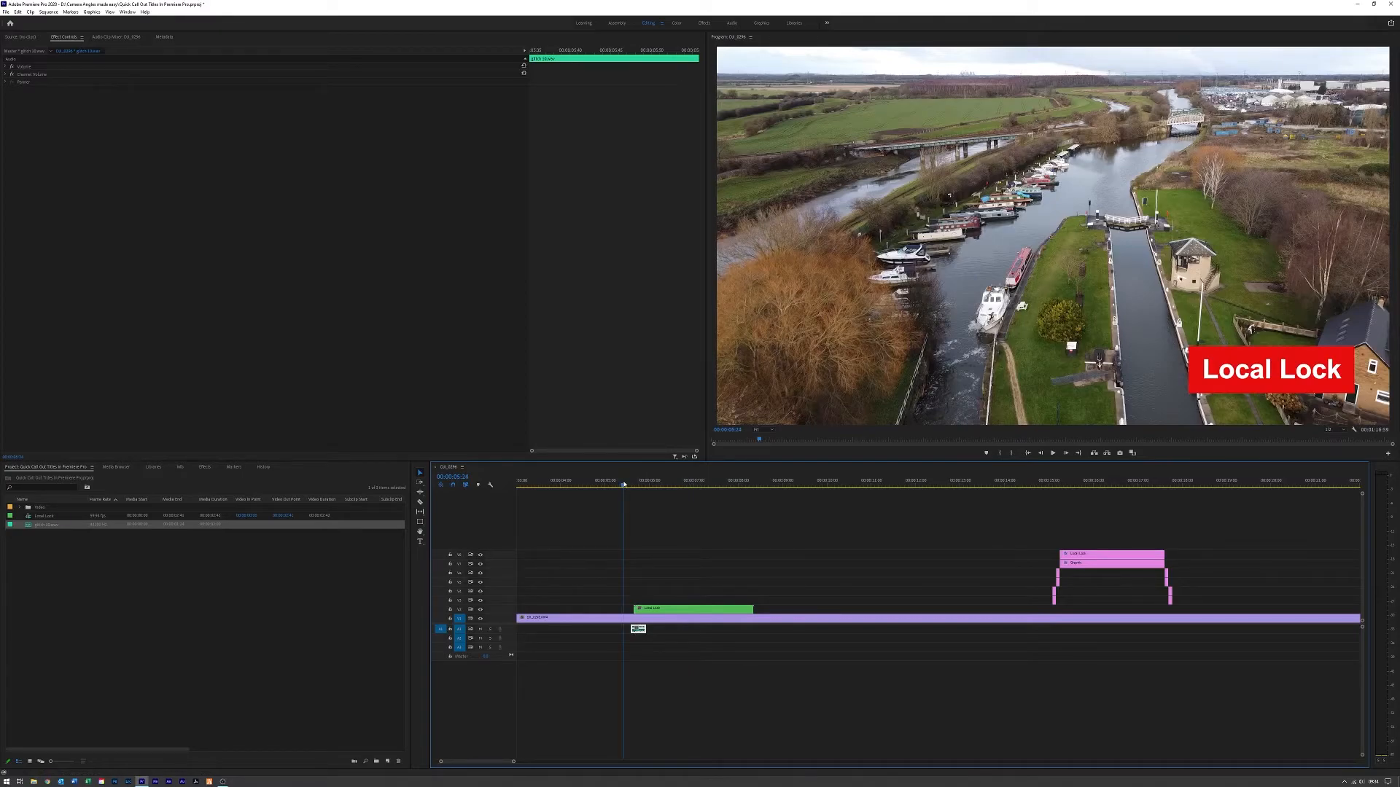
key("space")
left_click_drag(638, 632, 750, 631)
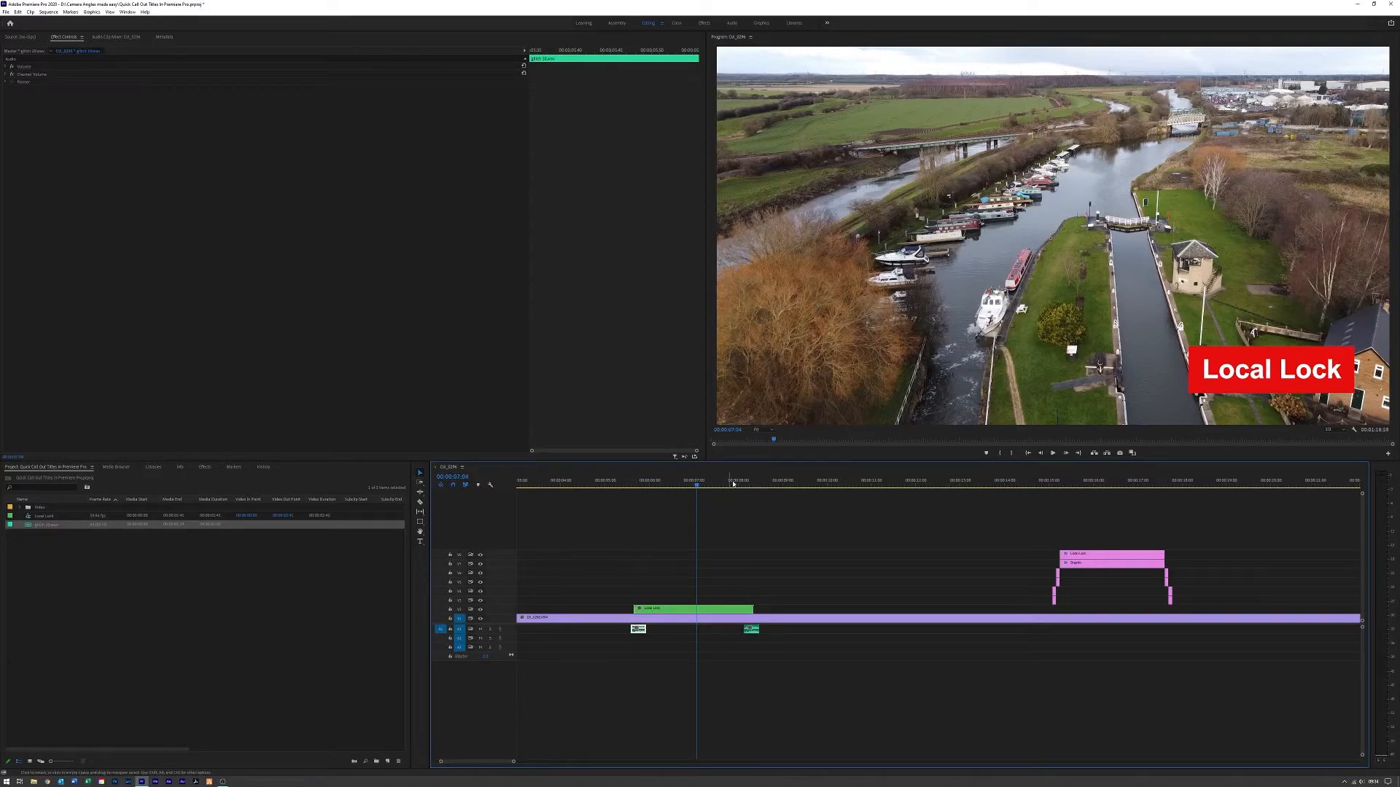
left_click(783, 484)
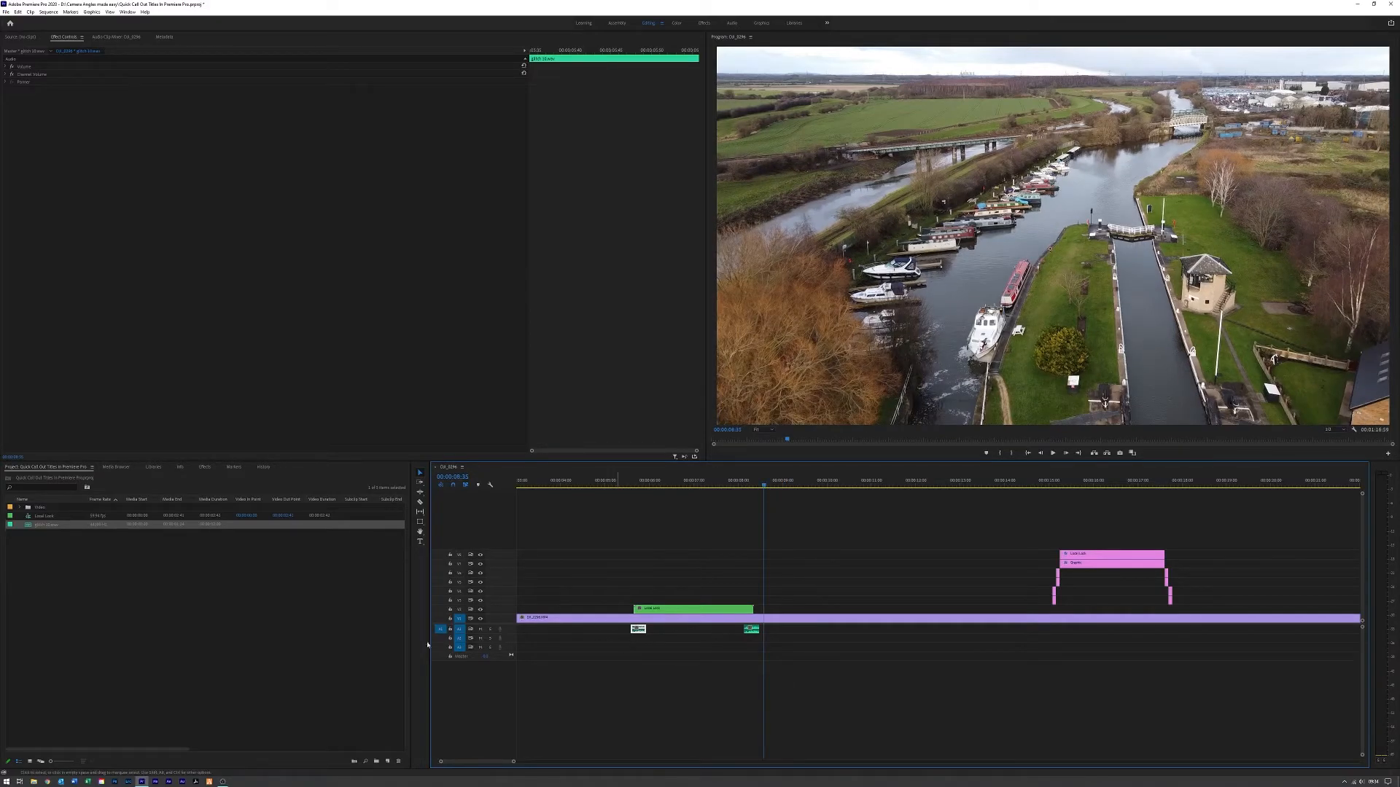
Step: Import the glitch 8 sound and try it out on the third audio track just before the Local Lock nest
double_click(283, 618)
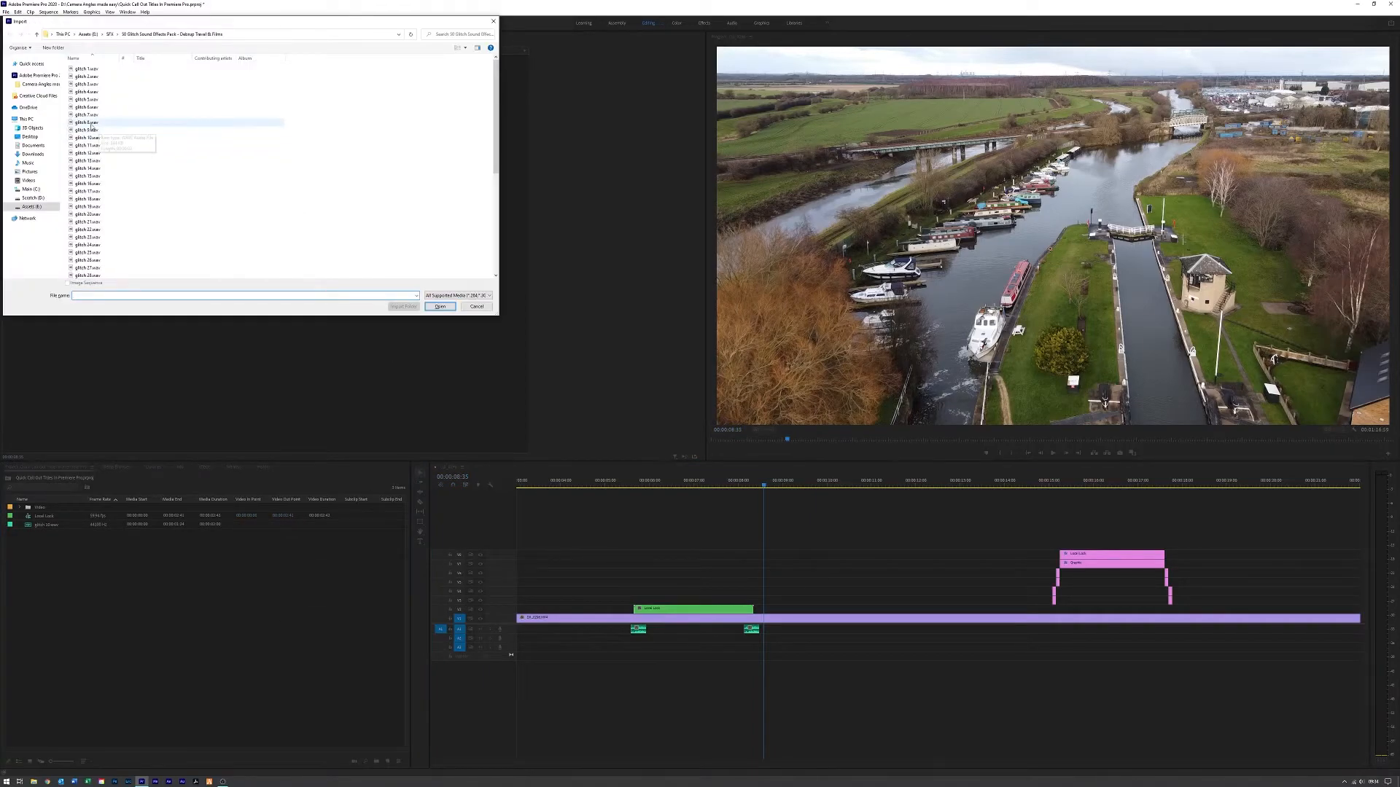
double_click(95, 122)
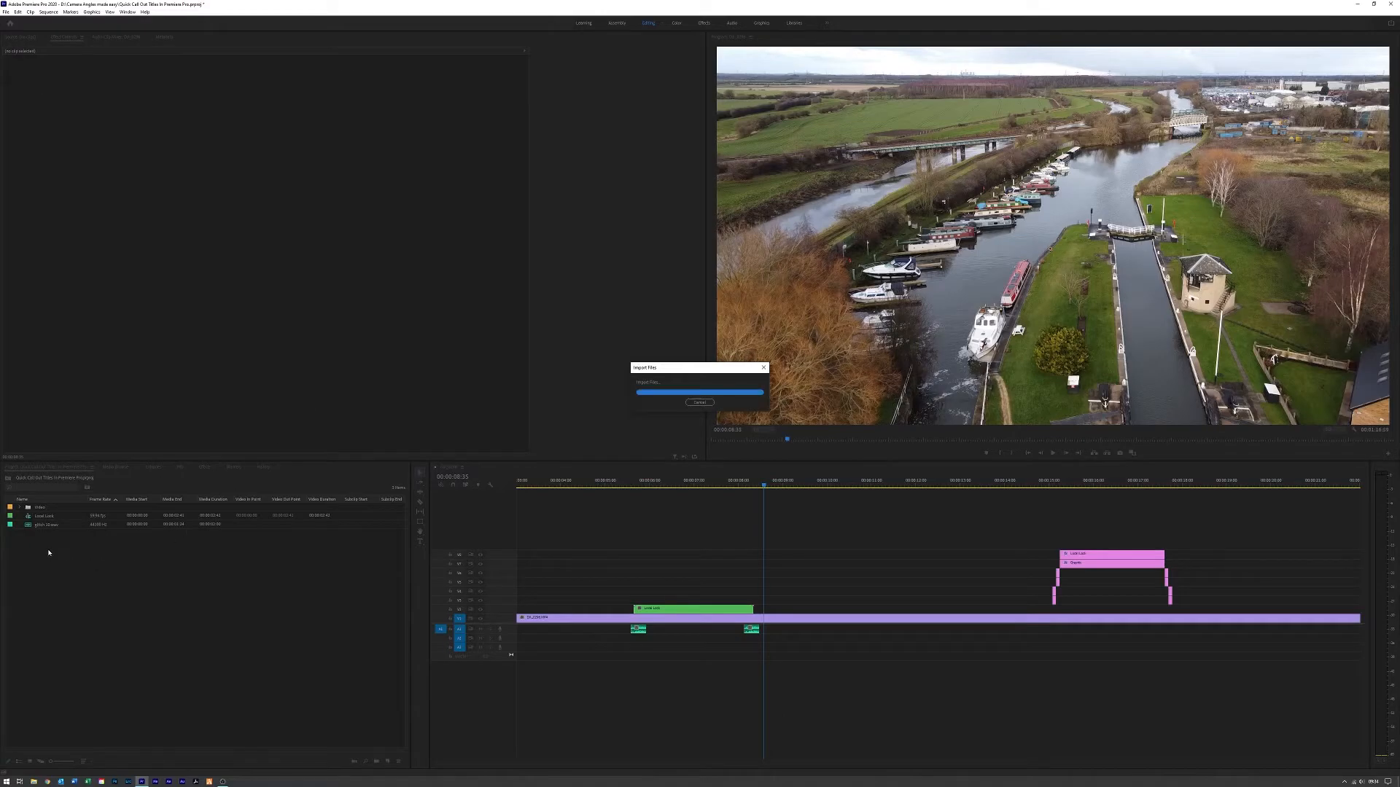
left_click_drag(46, 525, 605, 649)
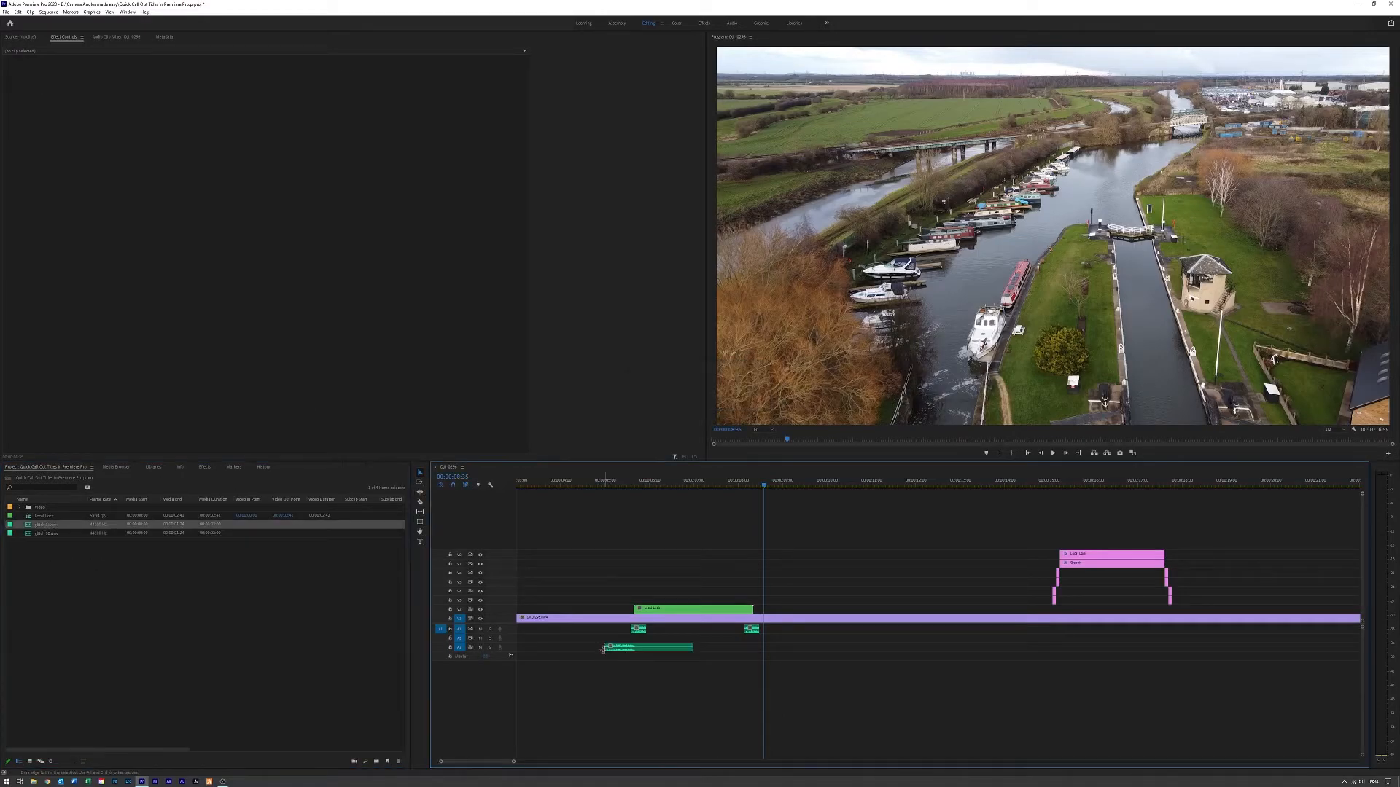
left_click(605, 484)
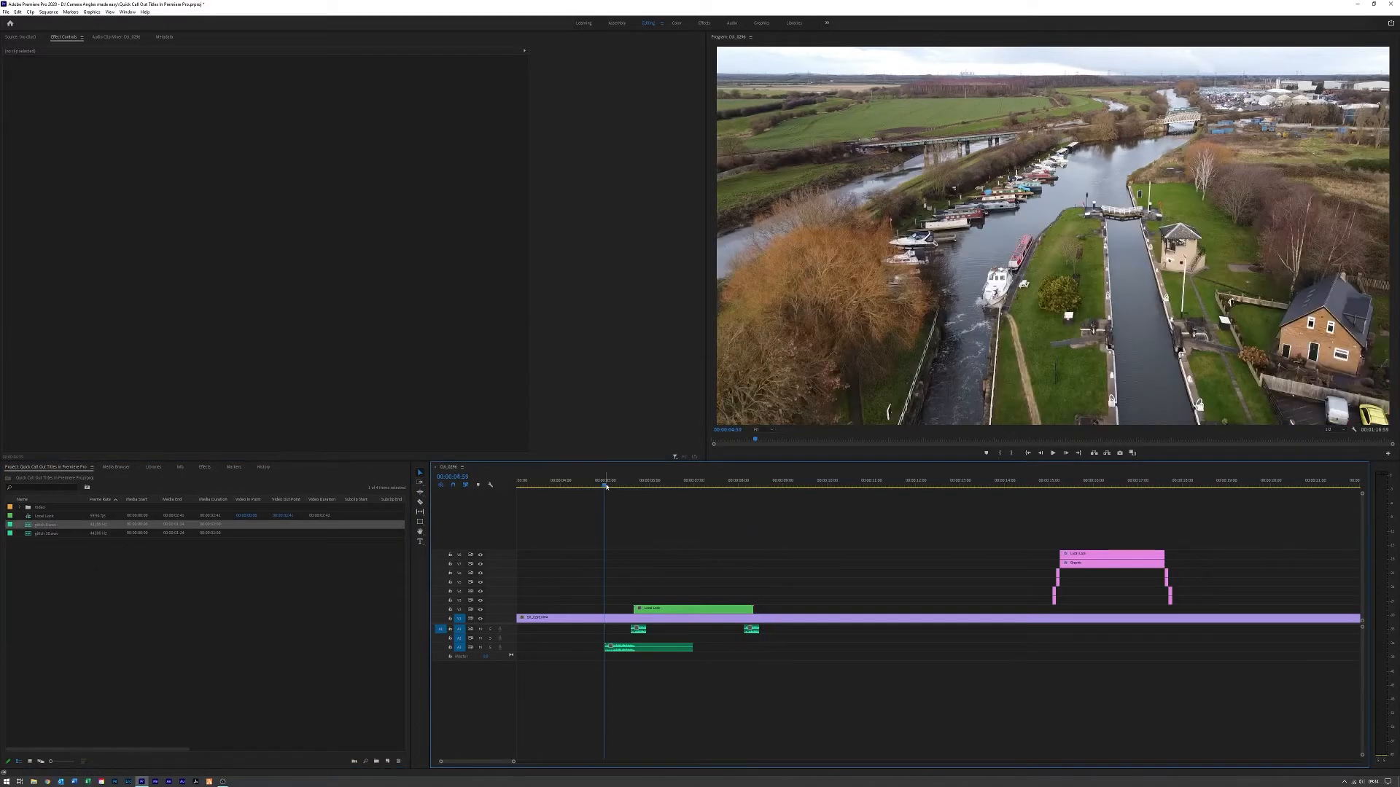
key("space")
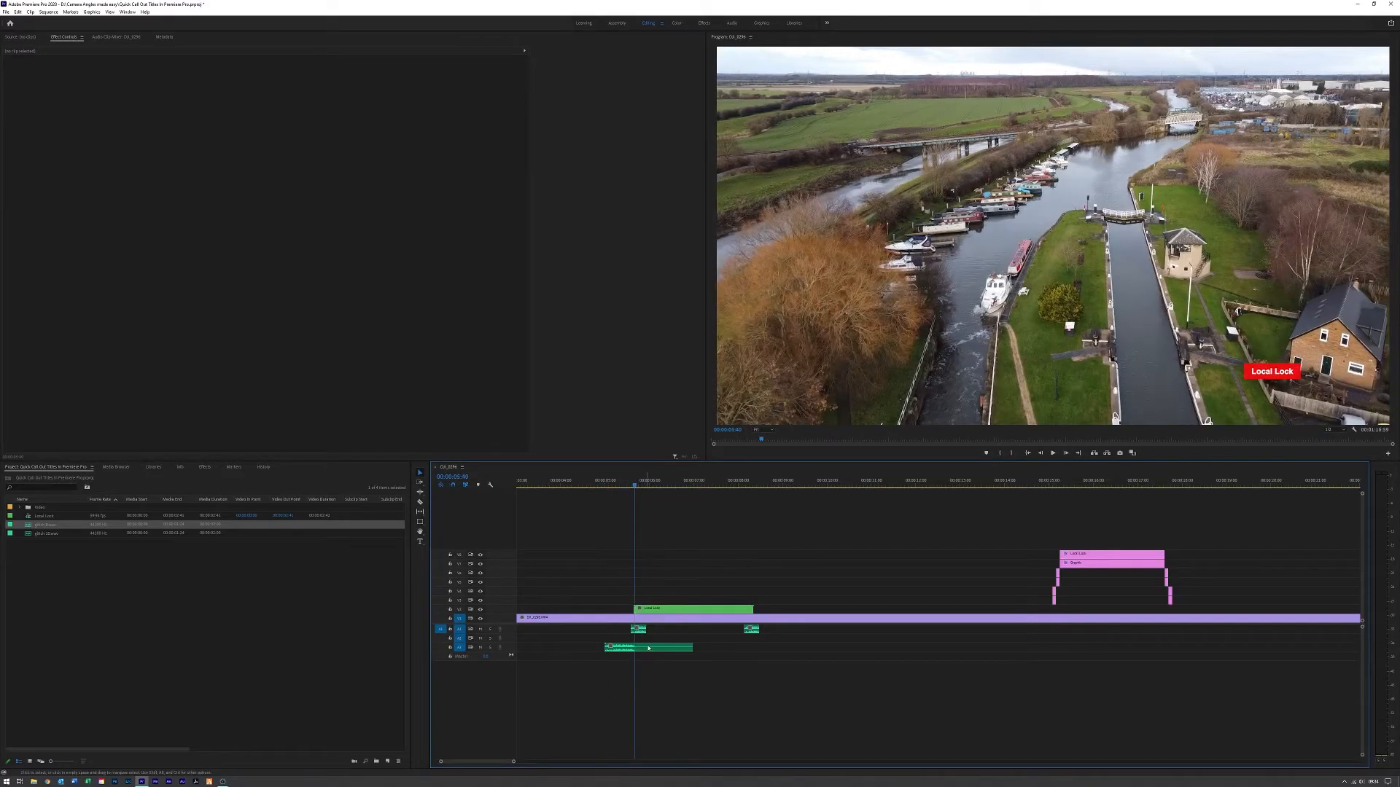
key("ctrl+z")
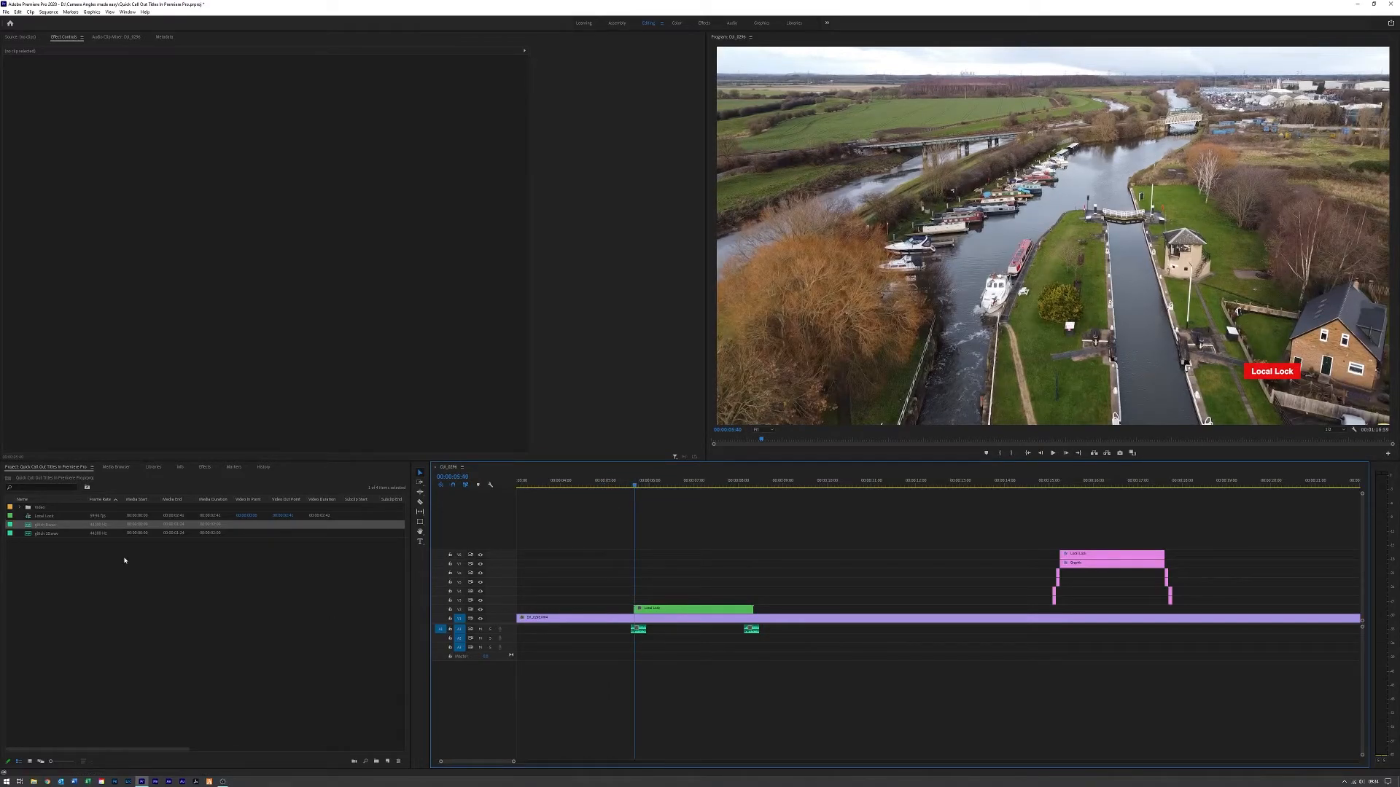
Step: Import the glitch 12 sound and place it on the third audio track just before the Local Lock nest
double_click(125, 561)
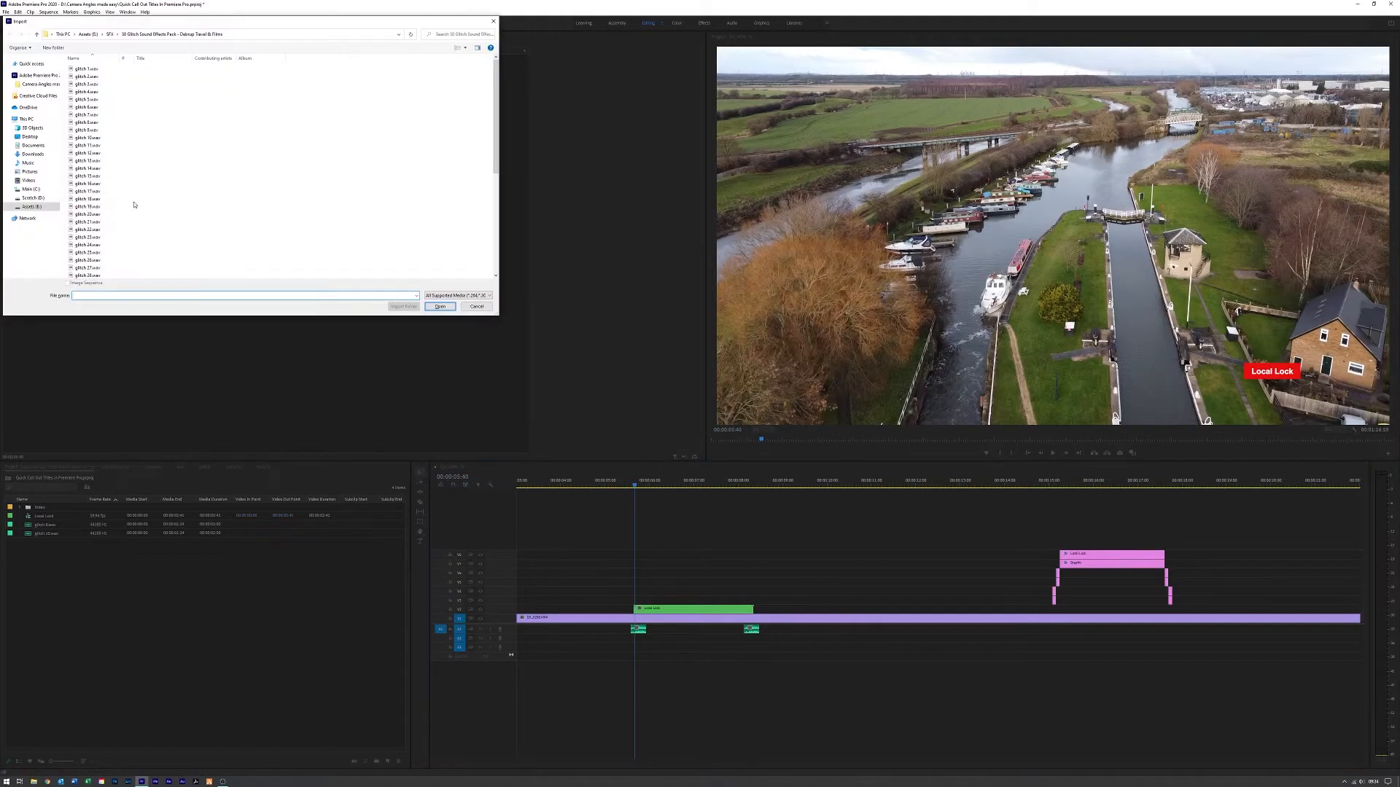
double_click(92, 154)
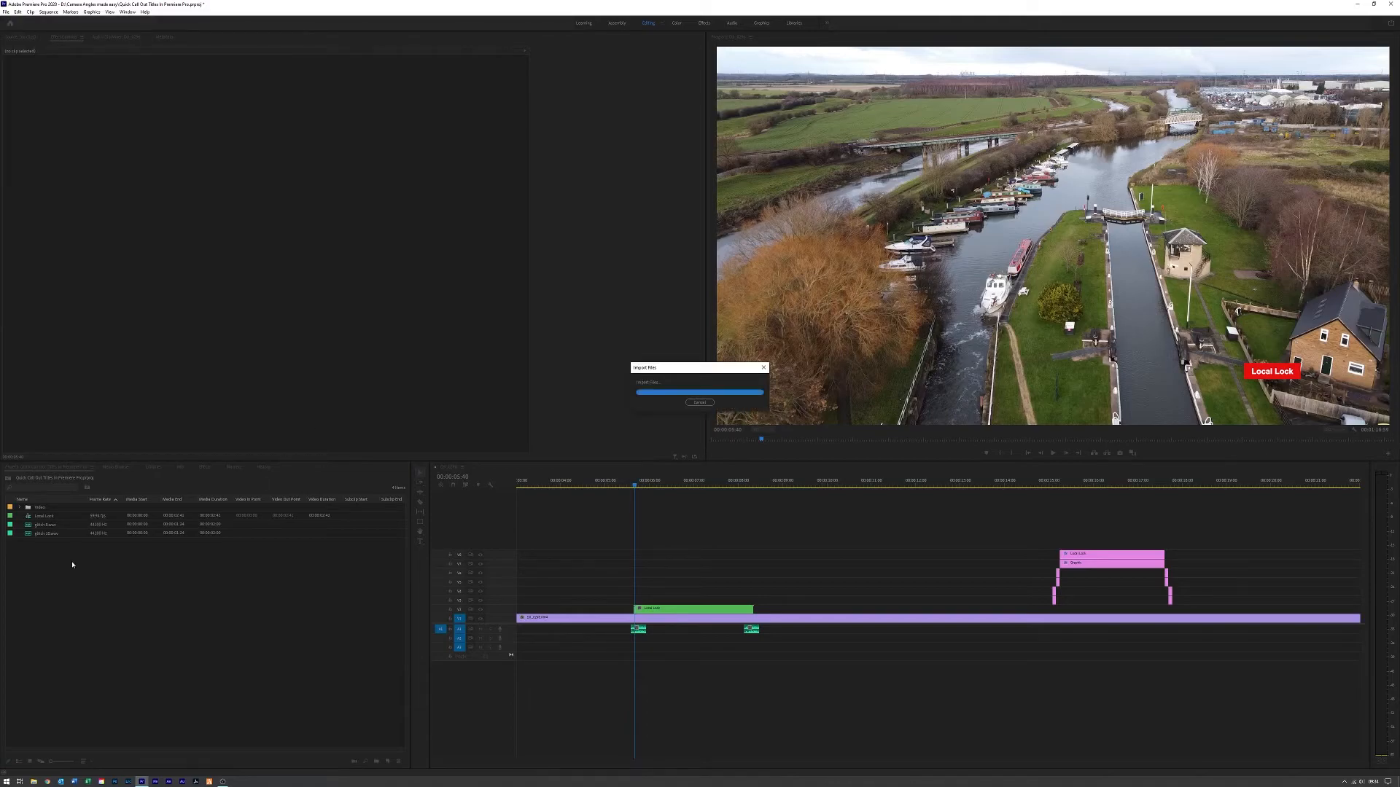
left_click_drag(46, 542, 609, 647)
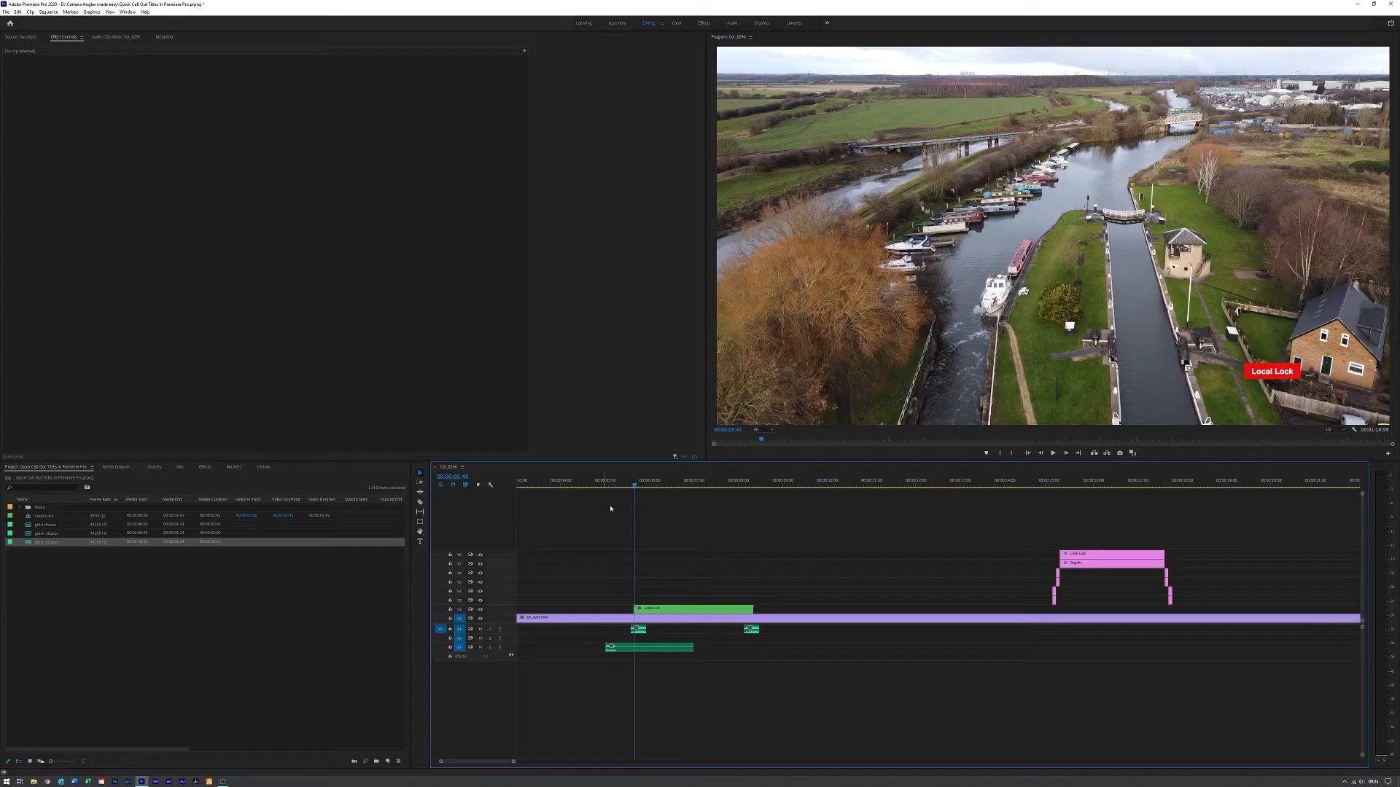
Step: Delete the two old glitch bursts and move the new glitch sound to the first audio track, starting slightly before the Local Lock nest
key("Left")
key("Left")
key("Left")
left_click_drag(642, 634, 755, 635)
key("Delete")
left_click_drag(636, 647, 658, 632)
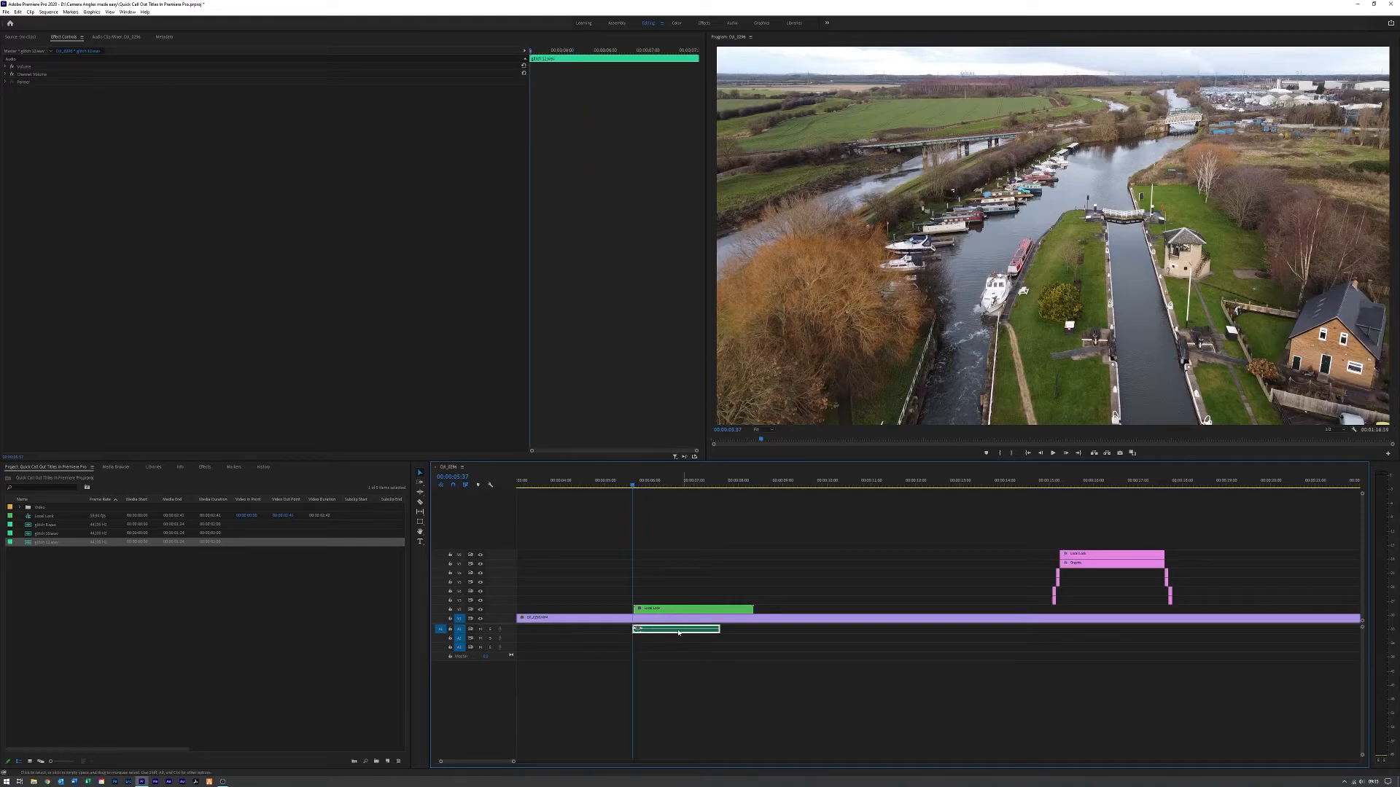
left_click_drag(684, 634, 681, 633)
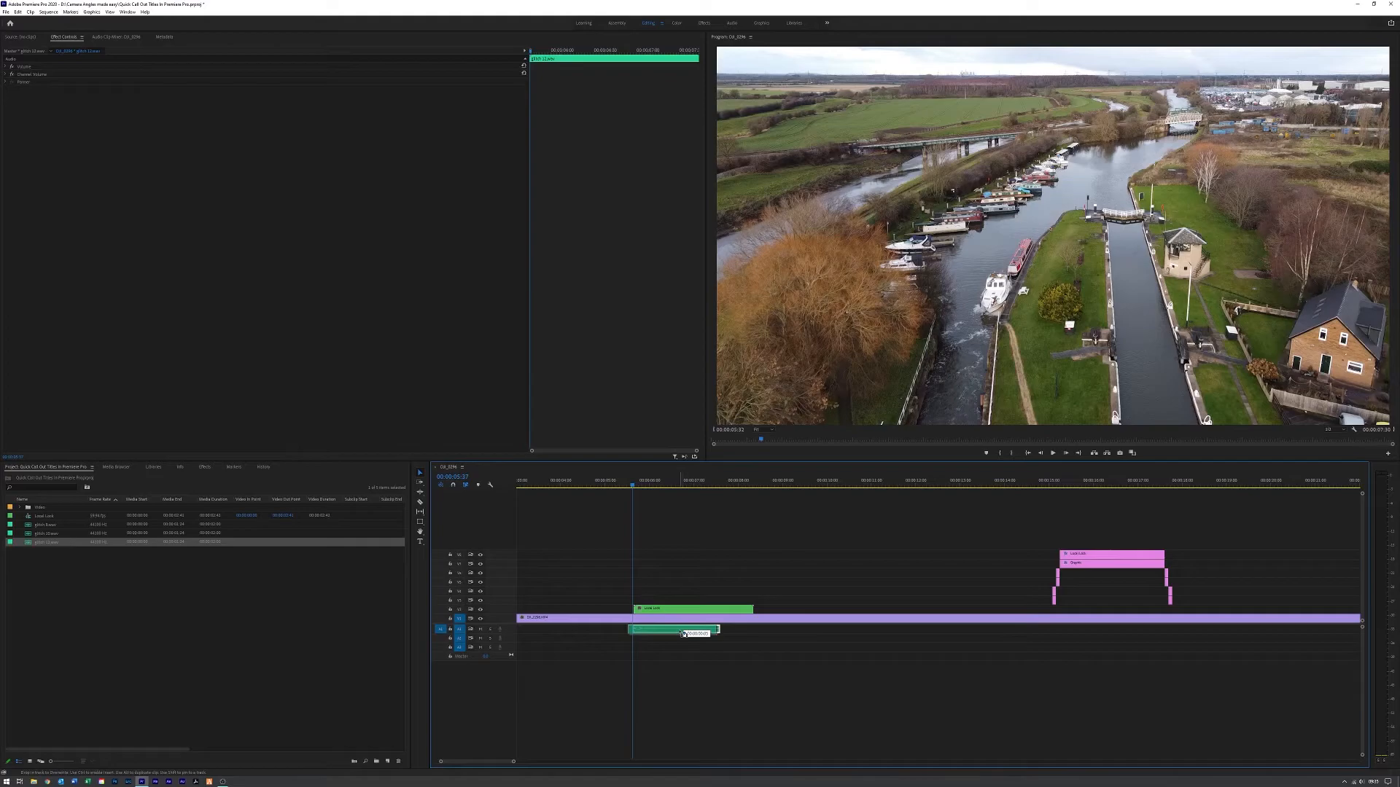
left_click_drag(684, 634, 681, 629)
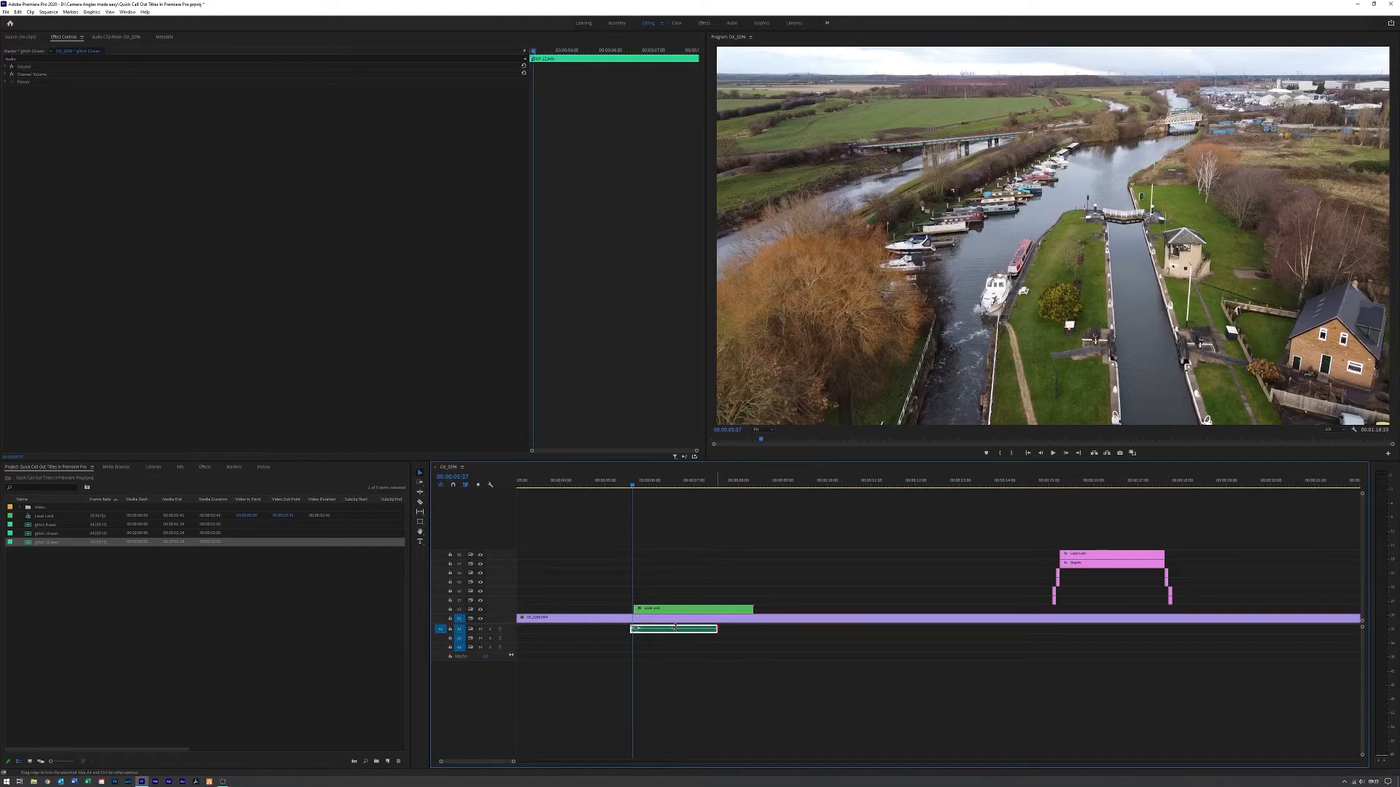
Step: Trim the new glitch sound to a short burst at the pop-in, and copy it under the end of the Local Lock nest
left_click_drag(716, 629, 643, 628)
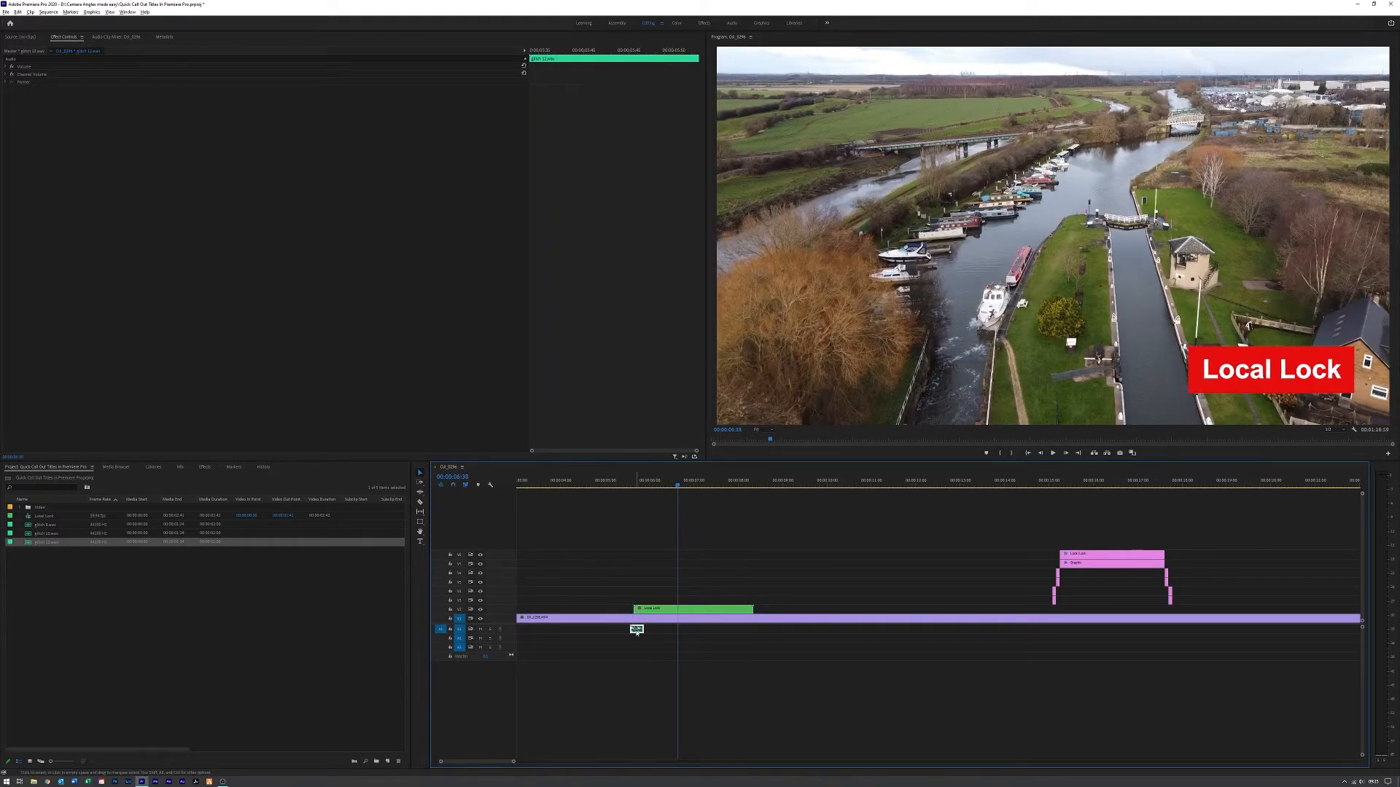
left_click_drag(636, 631, 753, 630)
left_click(717, 483)
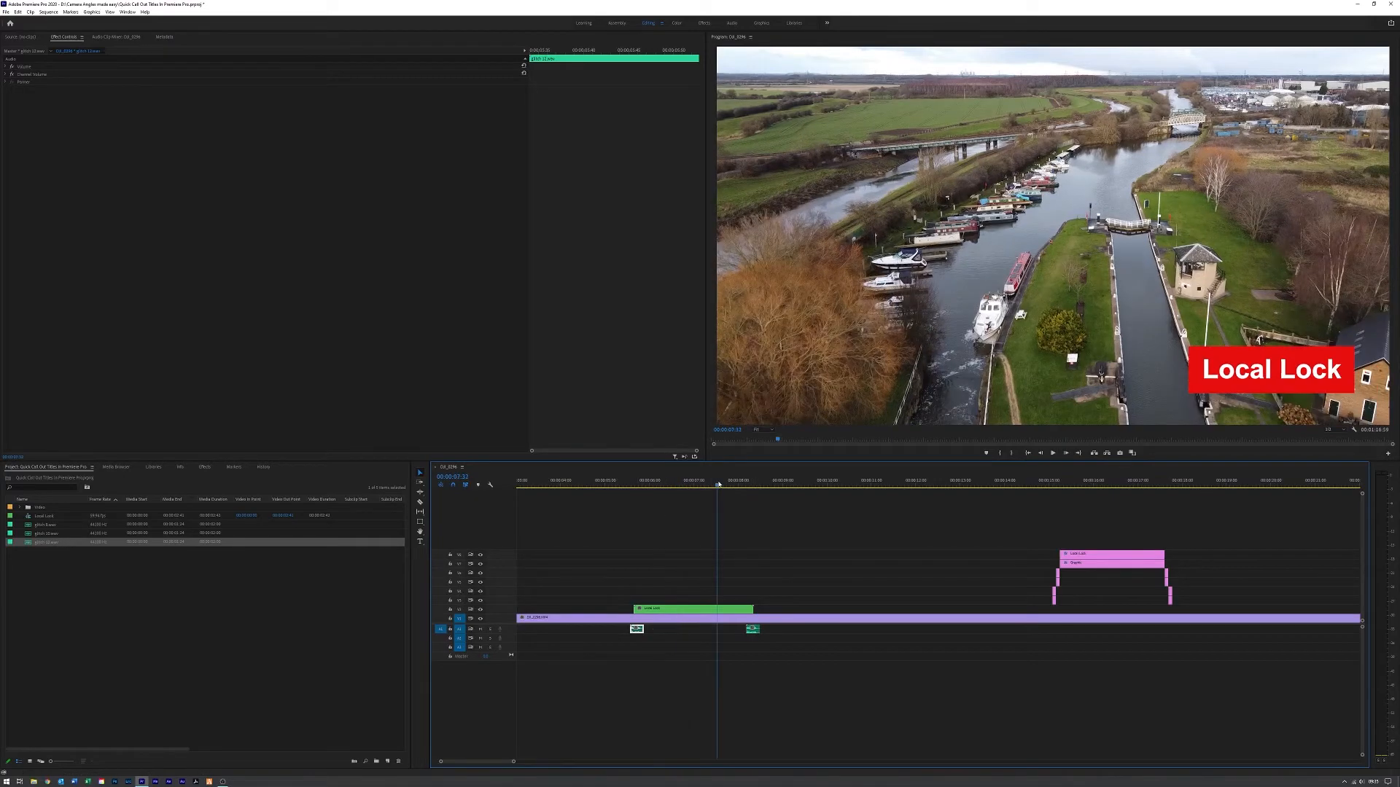
left_click_drag(700, 484, 628, 484)
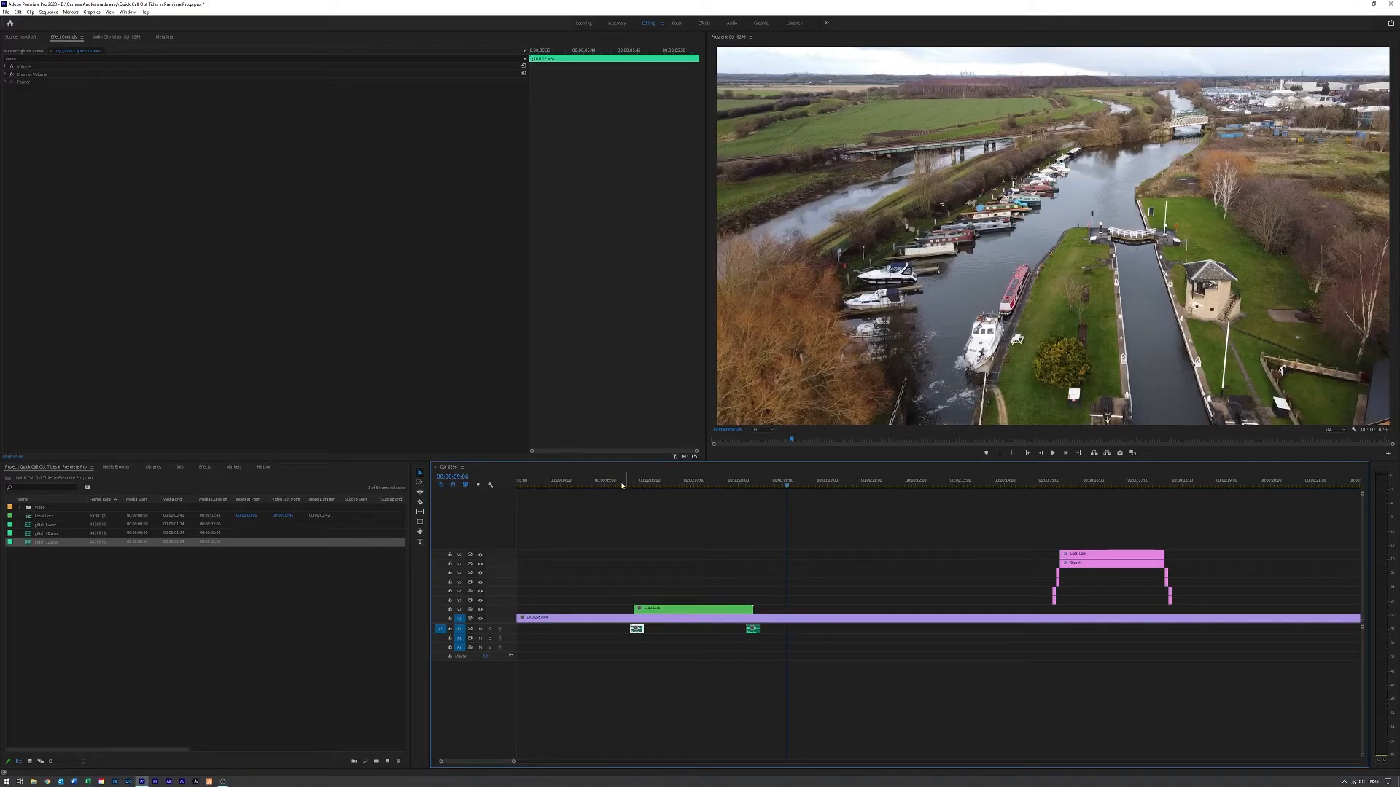
key("shift+Left")
key("shift+Left")
key("shift+Left")
key("shift+Left")
key("shift+Left")
key("shift+Left")
Step: Enlarge the first audio track to adjust the volume of the two glitch bursts, and restore the track's height
left_click_drag(508, 633, 509, 653)
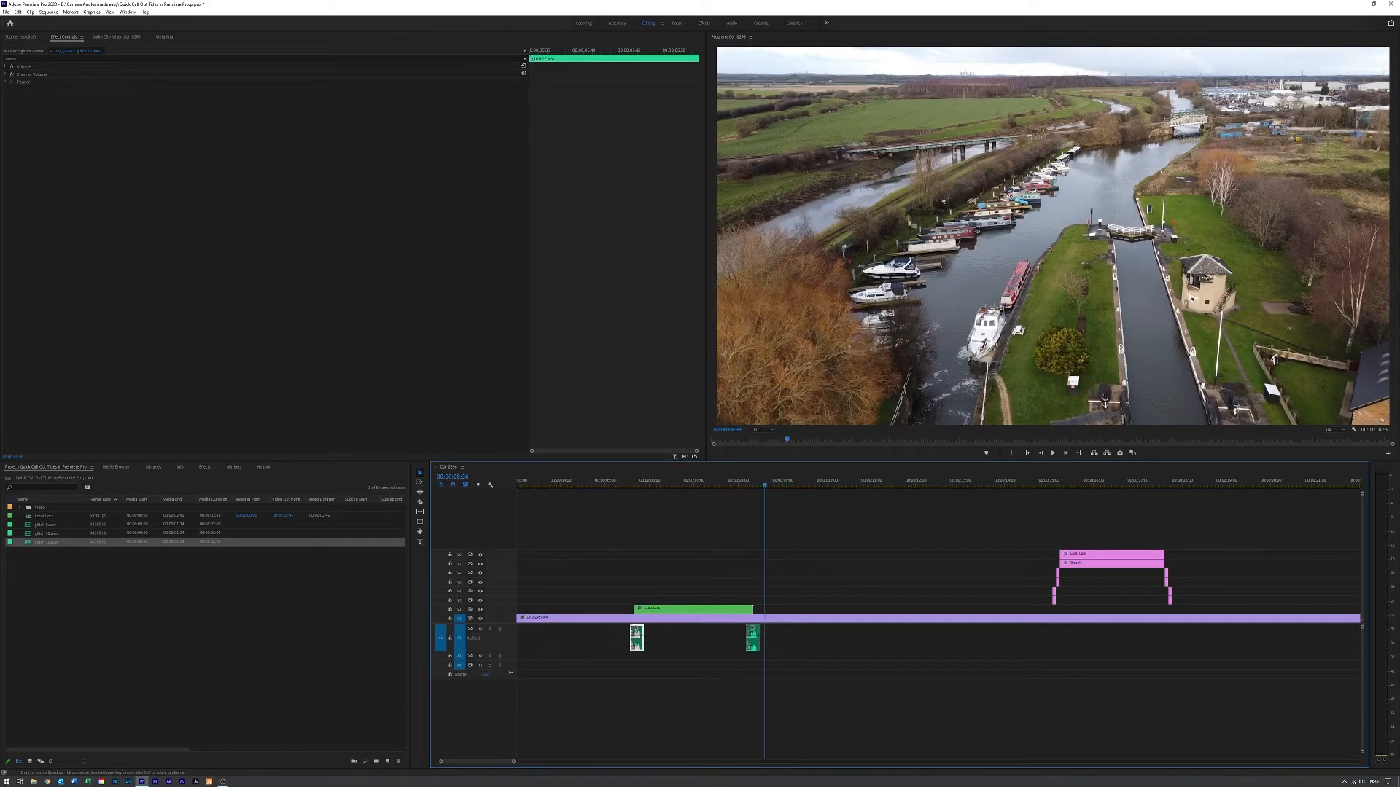
left_click(753, 639)
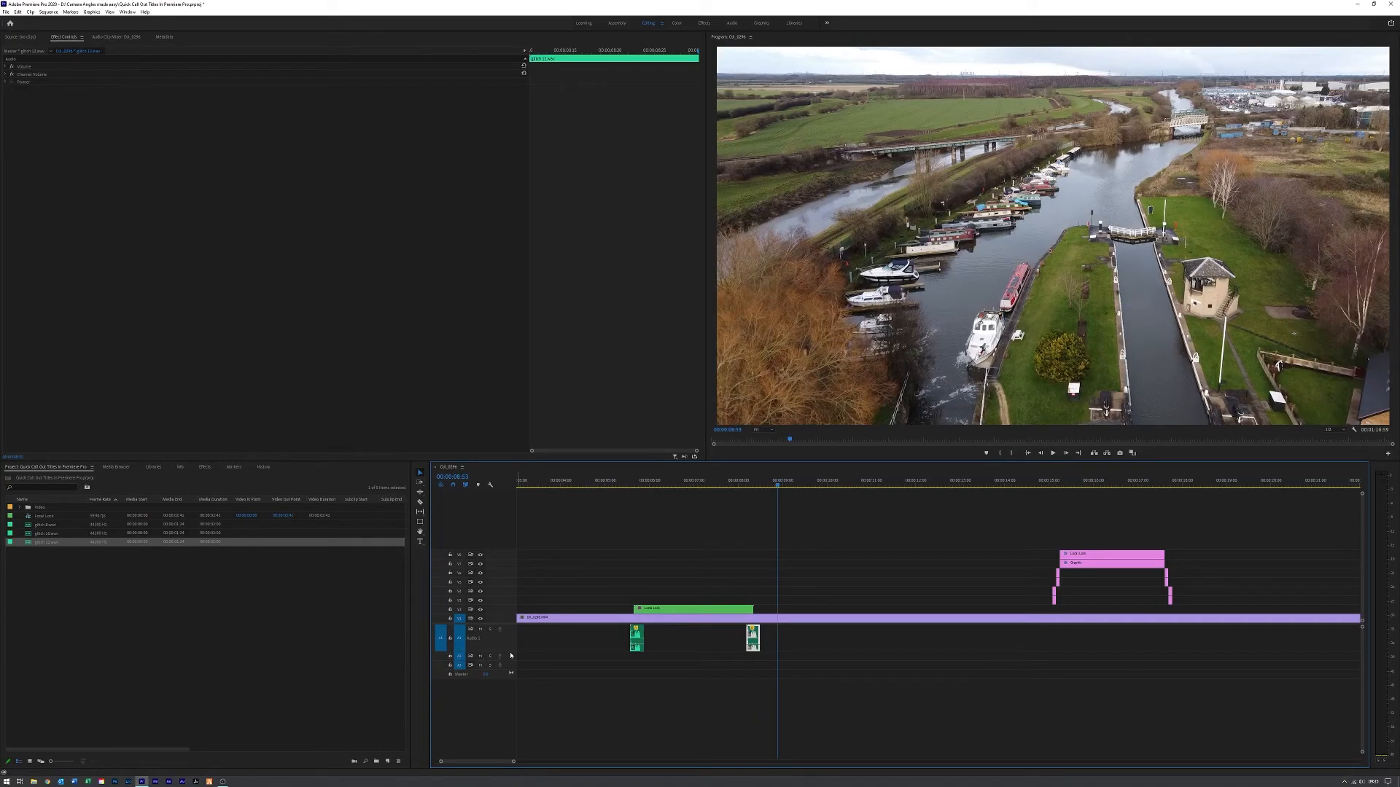
left_click_drag(514, 631, 514, 632)
left_click(603, 482)
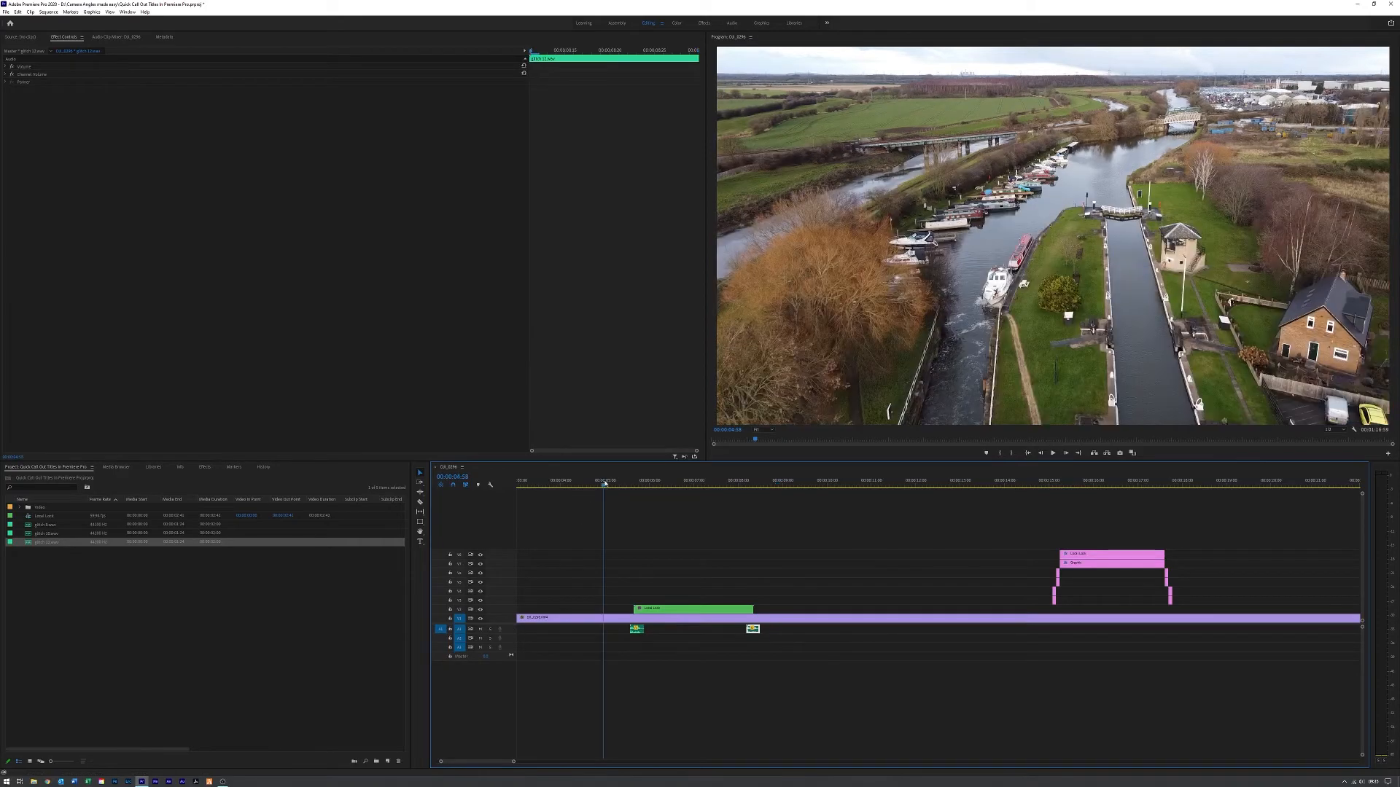